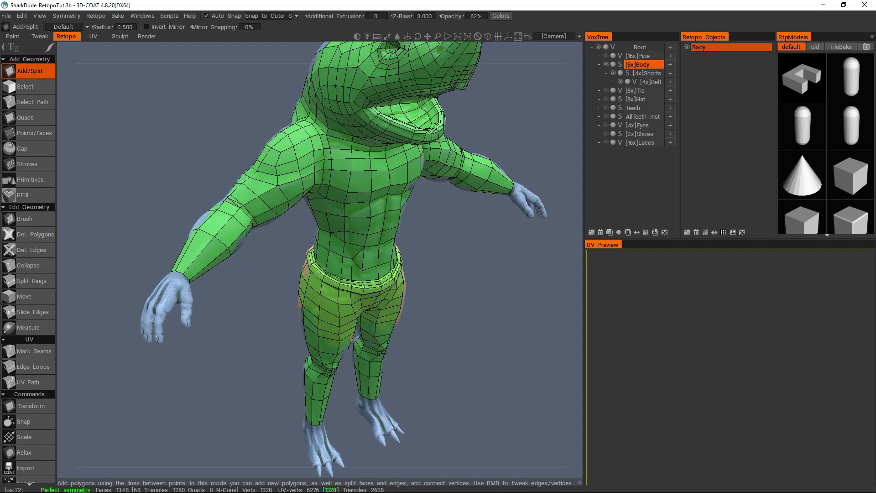
# - Examine the retopologised arms, torso and legs and the uncovered hands of the character
pyautogui.keyDown('alt'); pyautogui.moveTo(279, 273); pyautogui.dragTo(328, 246); pyautogui.keyUp('alt')
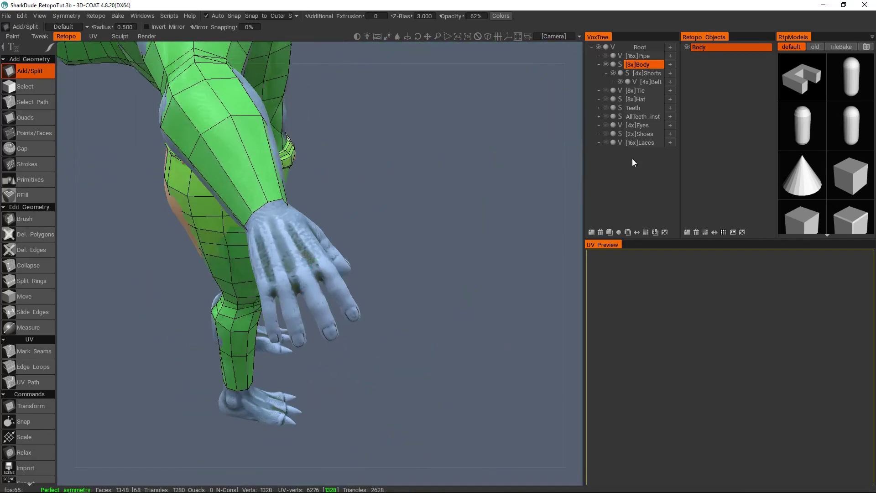
pyautogui.keyDown('alt'); pyautogui.moveTo(365, 191); pyautogui.dragTo(267, 196); pyautogui.keyUp('alt')
pyautogui.keyDown('alt'); pyautogui.moveTo(267, 196); pyautogui.dragTo(362, 207, button='middle'); pyautogui.keyUp('alt')
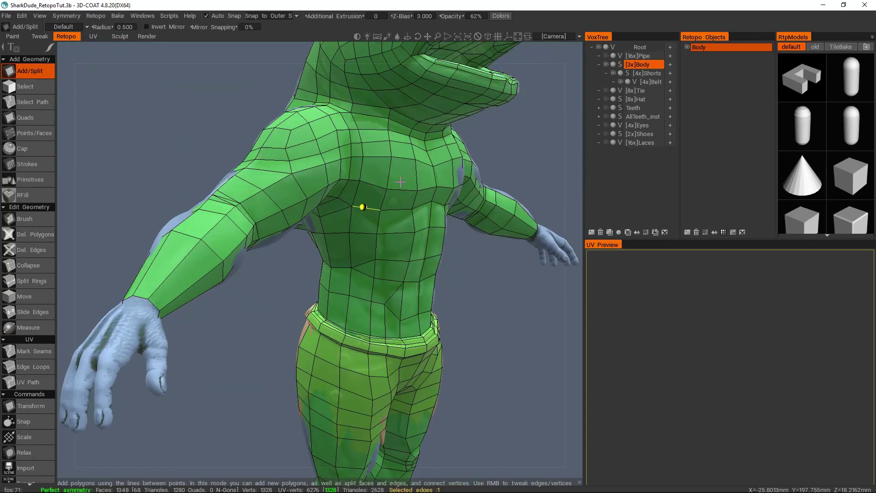
pyautogui.keyDown('alt'); pyautogui.moveTo(362, 207); pyautogui.dragTo(513, 148); pyautogui.keyUp('alt')
pyautogui.moveTo(513, 149); pyautogui.dragTo(543, 137, button='middle')
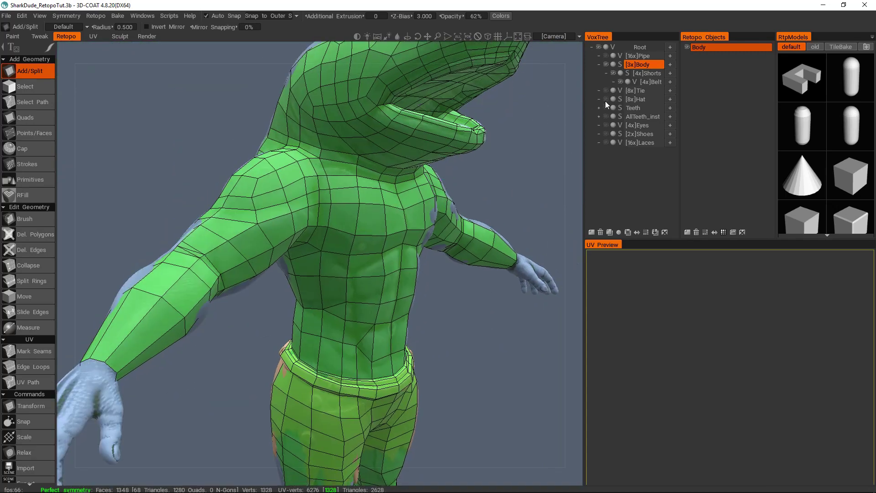
pyautogui.click(605, 108)
pyautogui.moveTo(500, 128); pyautogui.dragTo(297, 192, button='middle')
pyautogui.moveTo(297, 192); pyautogui.dragTo(502, 146)
pyautogui.click(606, 115)
pyautogui.click(605, 107)
pyautogui.moveTo(282, 255); pyautogui.dragTo(299, 273)
pyautogui.moveTo(300, 273); pyautogui.dragTo(337, 220, button='middle')
pyautogui.moveTo(321, 255)
pyautogui.mouseDown(button='middle')
pyautogui.moveTo(329, 243)
pyautogui.moveTo(274, 258)
pyautogui.moveTo(326, 242)
pyautogui.mouseUp(button='middle')
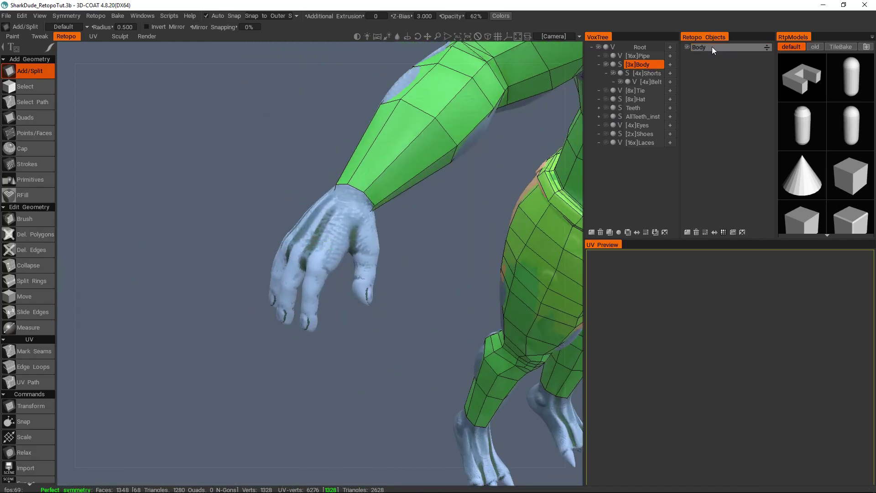
# - Check the symmetry settings and inspect the hand and wrist from several sides
pyautogui.moveTo(313, 237); pyautogui.dragTo(336, 245, button='middle')
pyautogui.scroll(2, 313, 240)
pyautogui.press('s')
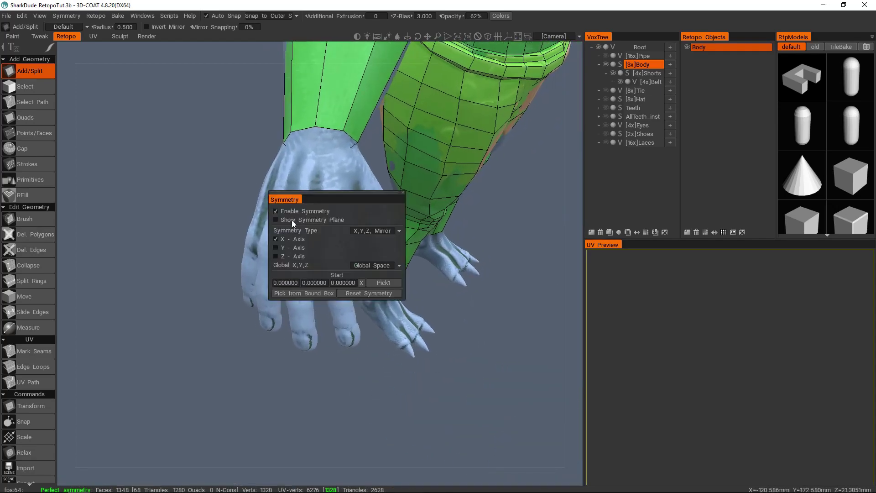
pyautogui.moveTo(338, 160); pyautogui.dragTo(229, 192, button='middle')
pyautogui.scroll(-4, 393, 244)
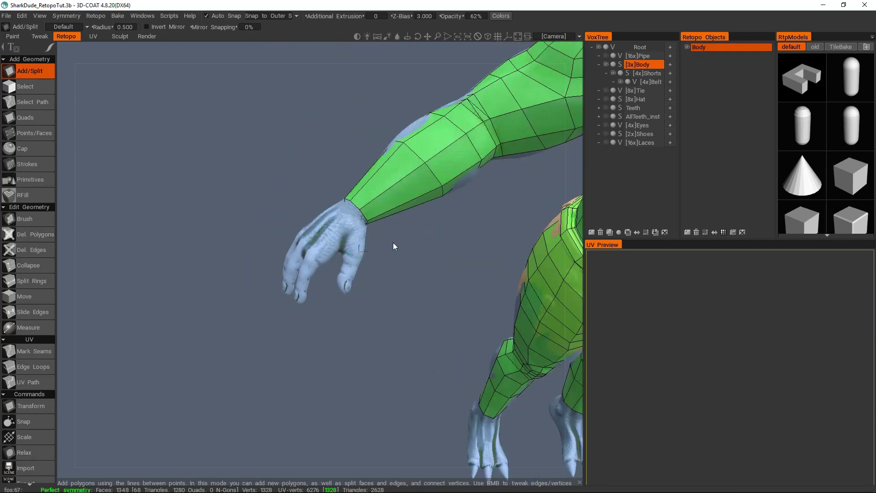
pyautogui.moveTo(392, 244); pyautogui.dragTo(297, 243, button='middle')
pyautogui.keyDown('alt'); pyautogui.moveTo(214, 245); pyautogui.dragTo(327, 245); pyautogui.keyUp('alt')
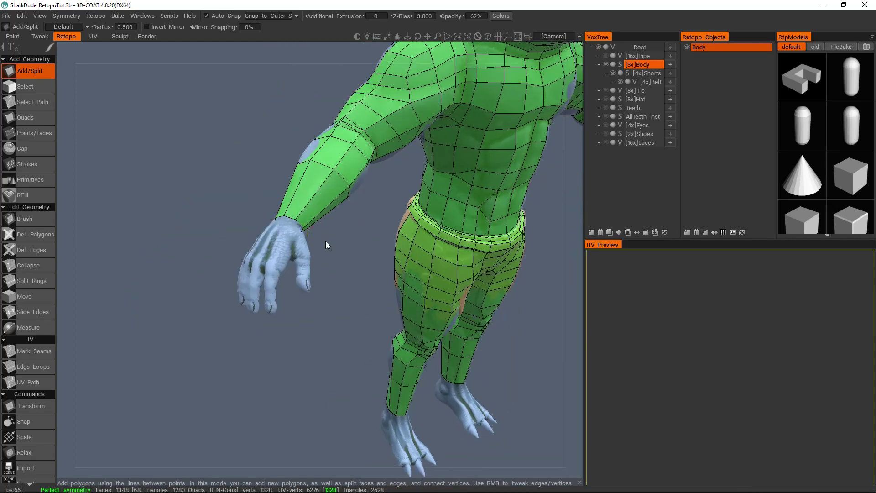
pyautogui.scroll(3, 276, 254)
pyautogui.keyDown('alt'); pyautogui.moveTo(275, 254); pyautogui.dragTo(310, 247); pyautogui.keyUp('alt')
pyautogui.scroll(3, 311, 247)
pyautogui.moveTo(314, 246); pyautogui.dragTo(219, 269, button='middle')
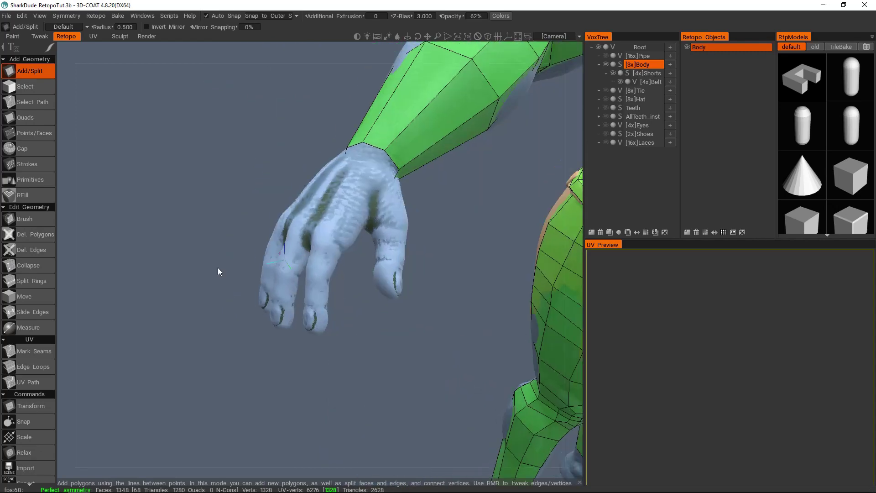
# - Draw a first Strokes slice across the base of the index finger
pyautogui.press('space')
pyautogui.click(426, 168)
pyautogui.moveTo(426, 168)
pyautogui.mouseDown(button='middle')
pyautogui.moveTo(309, 256)
pyautogui.moveTo(374, 278)
pyautogui.mouseUp(button='middle')
pyautogui.keyDown('alt'); pyautogui.moveTo(373, 278); pyautogui.dragTo(342, 254); pyautogui.keyUp('alt')
pyautogui.scroll(3, 351, 253)
pyautogui.moveTo(360, 250); pyautogui.dragTo(349, 253, button='middle')
pyautogui.moveTo(350, 252)
pyautogui.mouseDown()
pyautogui.moveTo(402, 227)
pyautogui.moveTo(406, 253)
pyautogui.mouseUp()
pyautogui.moveTo(406, 253)
pyautogui.mouseDown(button='middle')
pyautogui.moveTo(269, 286)
pyautogui.moveTo(364, 285)
pyautogui.mouseUp(button='middle')
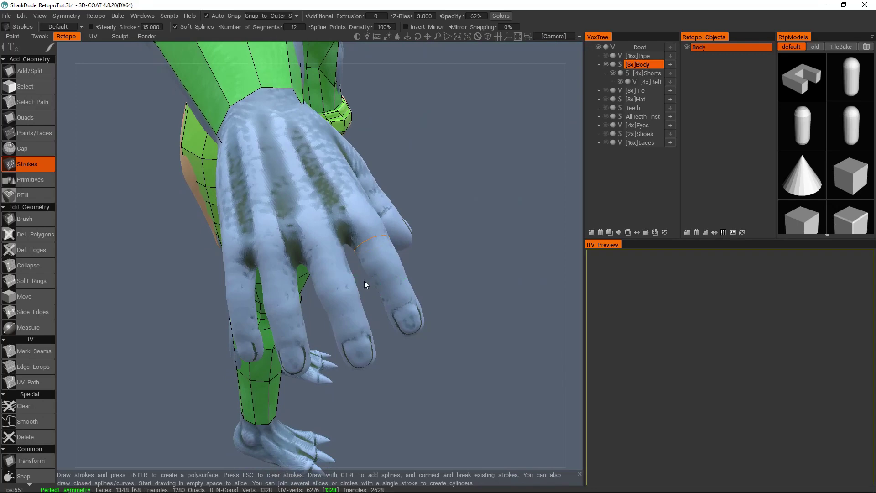
# - Slice the rest of the index finger, join the four slices with a lengthwise stroke and generate the surface with 6 segments
pyautogui.moveTo(314, 299); pyautogui.dragTo(378, 314, button='middle')
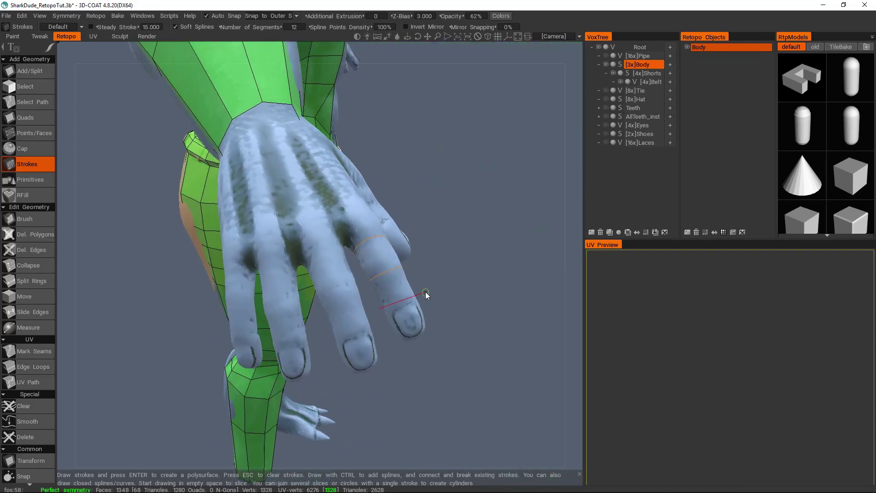
pyautogui.moveTo(436, 316); pyautogui.dragTo(310, 285, button='middle')
pyautogui.moveTo(382, 253); pyautogui.dragTo(384, 226, button='middle')
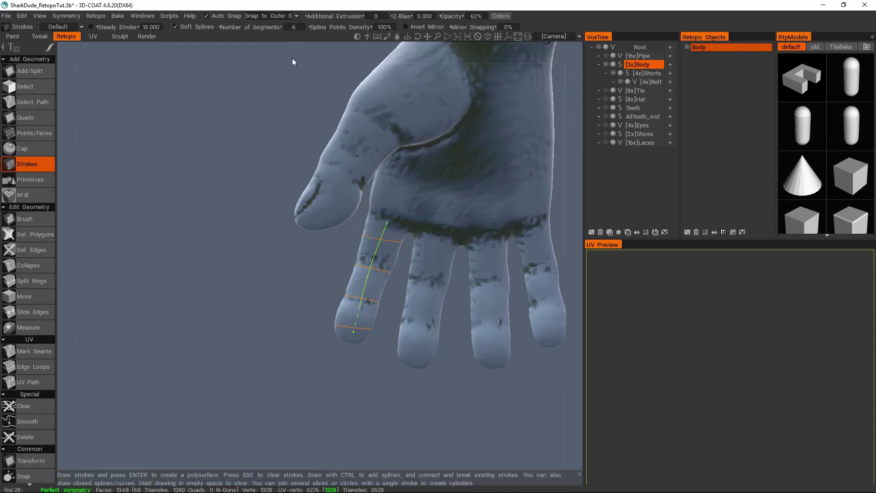
pyautogui.press('Return')
# - Tweak the points on the back of the index finger's new mesh with the Points/Faces tool to fit the sculpt
pyautogui.moveTo(391, 246)
pyautogui.mouseDown(button='middle')
pyautogui.moveTo(496, 303)
pyautogui.moveTo(396, 260)
pyautogui.mouseUp(button='middle')
pyautogui.moveTo(342, 244); pyautogui.dragTo(375, 275, button='middle')
pyautogui.press('space')
pyautogui.click(337, 202)
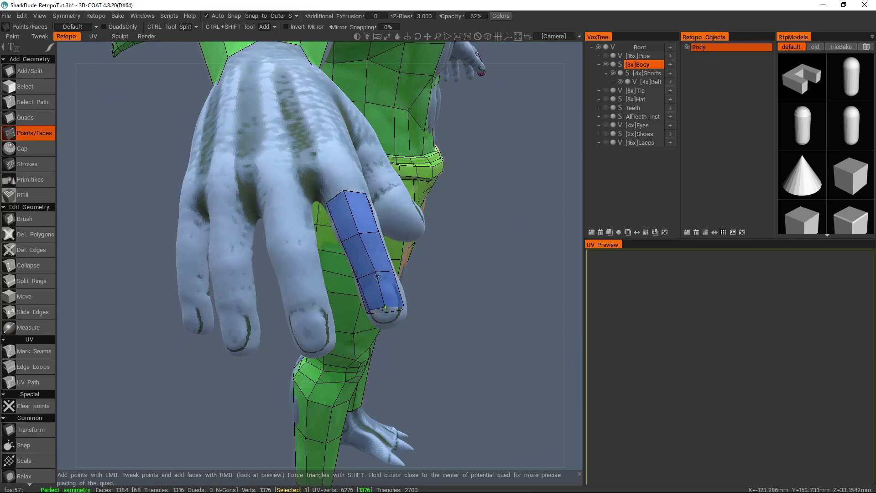
pyautogui.moveTo(358, 217); pyautogui.dragTo(336, 150, button='middle')
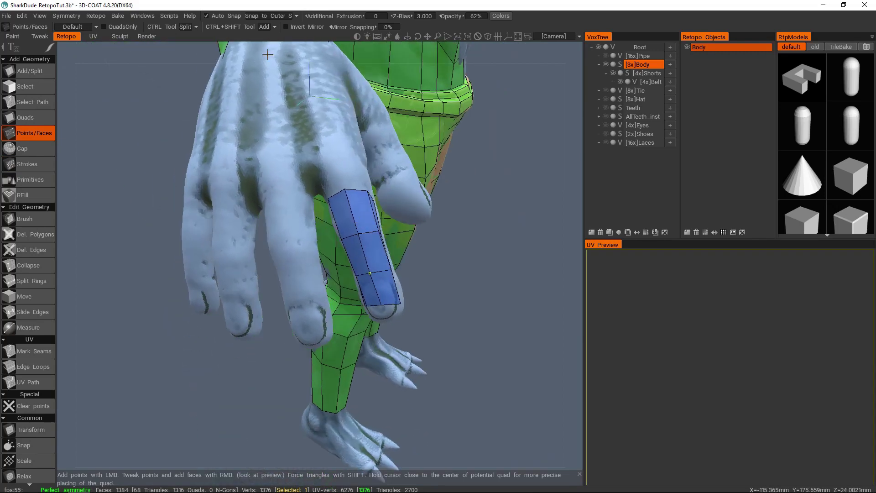
pyautogui.moveTo(372, 239); pyautogui.dragTo(375, 235, button='middle')
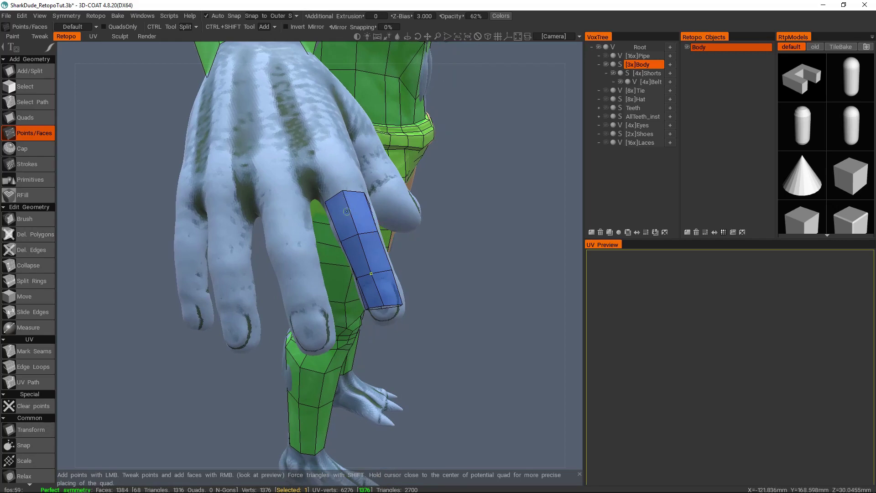
pyautogui.moveTo(376, 288); pyautogui.dragTo(364, 250, button='middle')
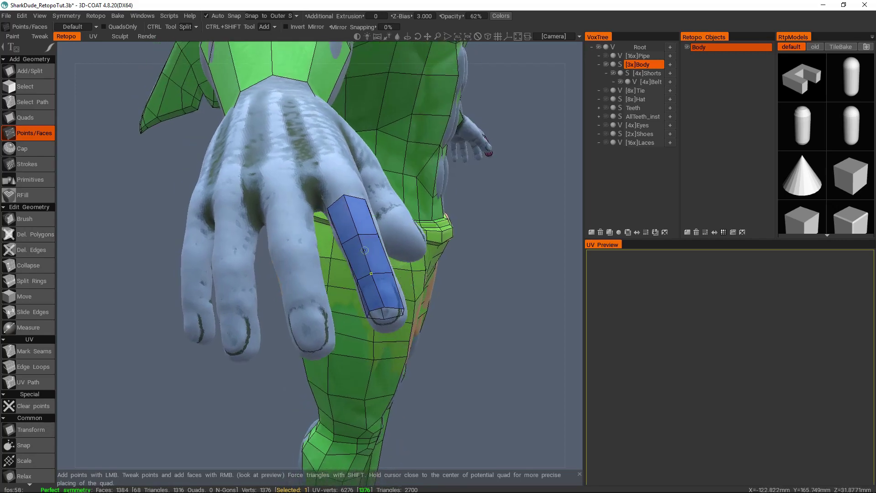
# - Adjust the points around the sides and underside of the index finger's mesh
pyautogui.keyDown('alt'); pyautogui.moveTo(378, 283); pyautogui.dragTo(315, 111); pyautogui.keyUp('alt')
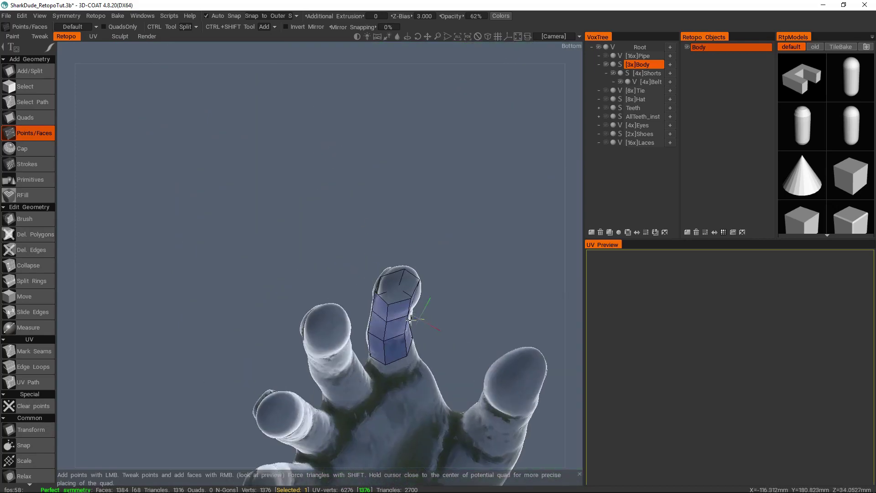
pyautogui.keyDown('alt'); pyautogui.moveTo(416, 322); pyautogui.dragTo(295, 375); pyautogui.keyUp('alt')
pyautogui.keyDown('alt'); pyautogui.moveTo(436, 336); pyautogui.dragTo(409, 263); pyautogui.keyUp('alt')
pyautogui.moveTo(408, 263); pyautogui.dragTo(342, 207, button='middle')
pyautogui.moveTo(333, 247); pyautogui.dragTo(368, 207, button='middle')
# - Select all faces of the index finger's mesh in Faces mode
pyautogui.press('space')
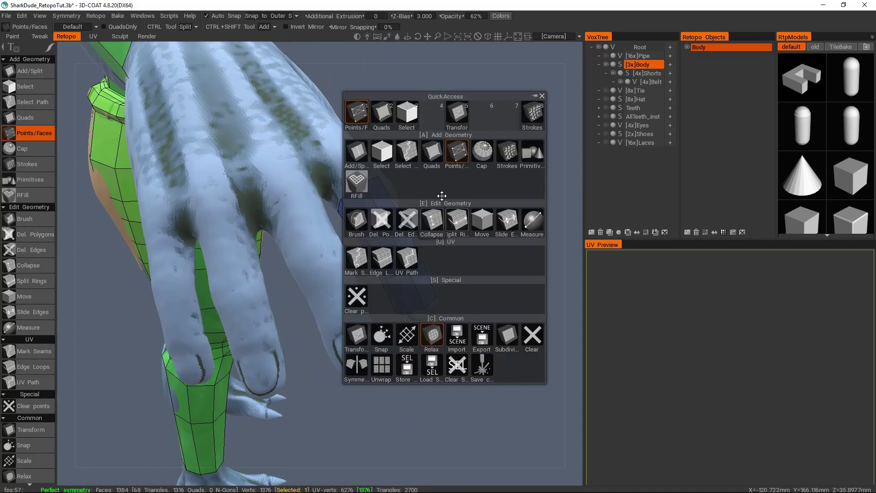
pyautogui.click(412, 129)
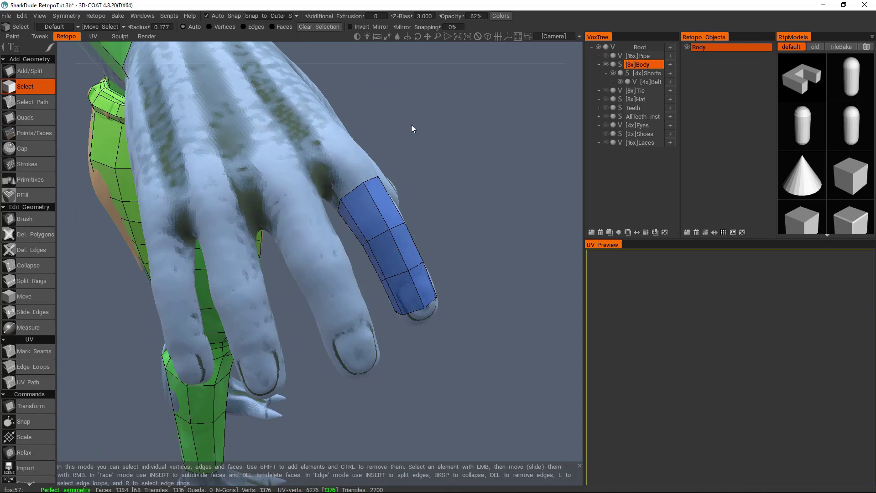
pyautogui.click(276, 26)
pyautogui.doubleClick(376, 213)
pyautogui.moveTo(420, 245)
pyautogui.mouseDown(button='middle')
pyautogui.moveTo(454, 248)
pyautogui.moveTo(426, 248)
pyautogui.mouseUp(button='middle')
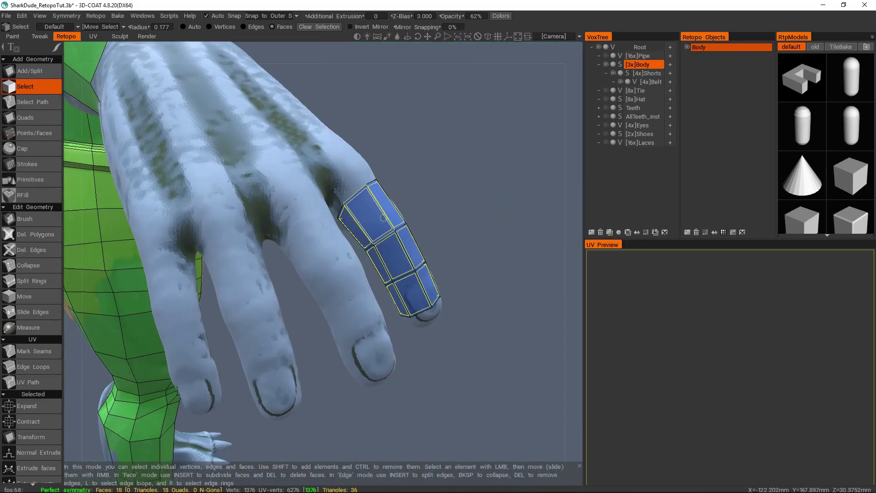
pyautogui.moveTo(374, 202); pyautogui.dragTo(360, 176, button='middle')
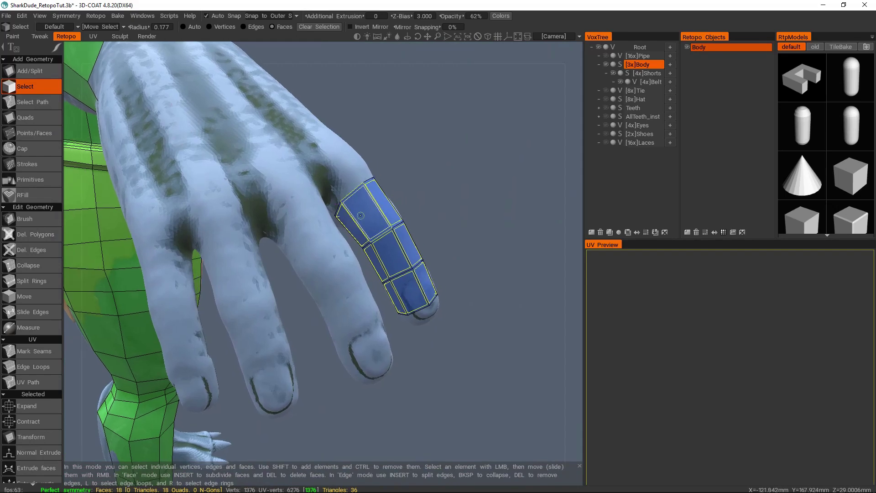
pyautogui.moveTo(425, 283); pyautogui.dragTo(557, 231, button='middle')
pyautogui.moveTo(516, 205); pyautogui.dragTo(382, 168, button='middle')
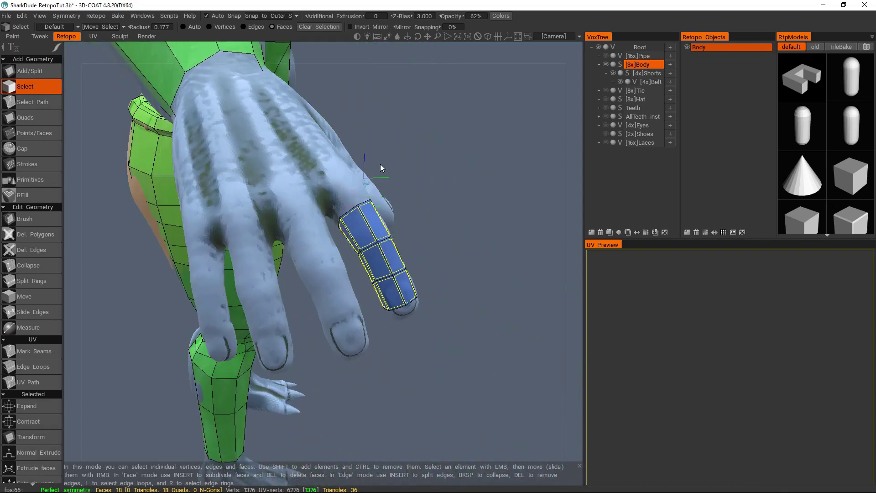
# - Try cloning the selected finger faces and moving the copy onto the middle finger
pyautogui.press('space')
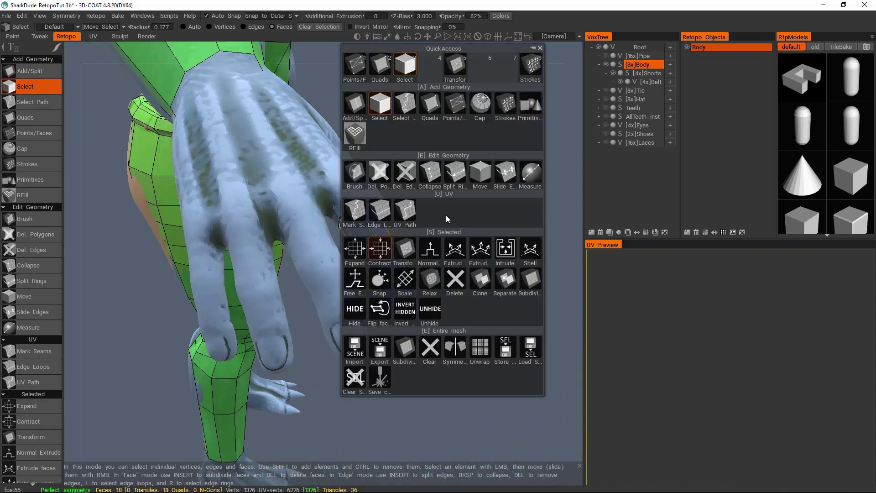
pyautogui.click(472, 276)
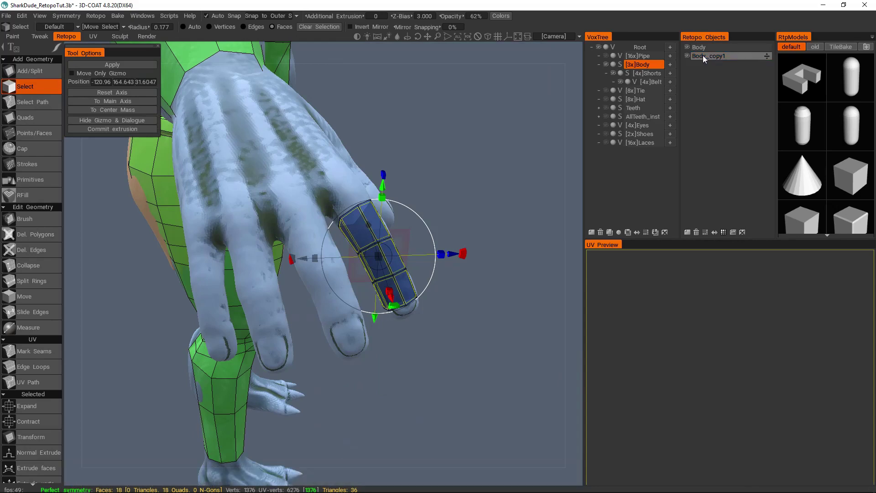
pyautogui.moveTo(432, 226); pyautogui.dragTo(330, 268)
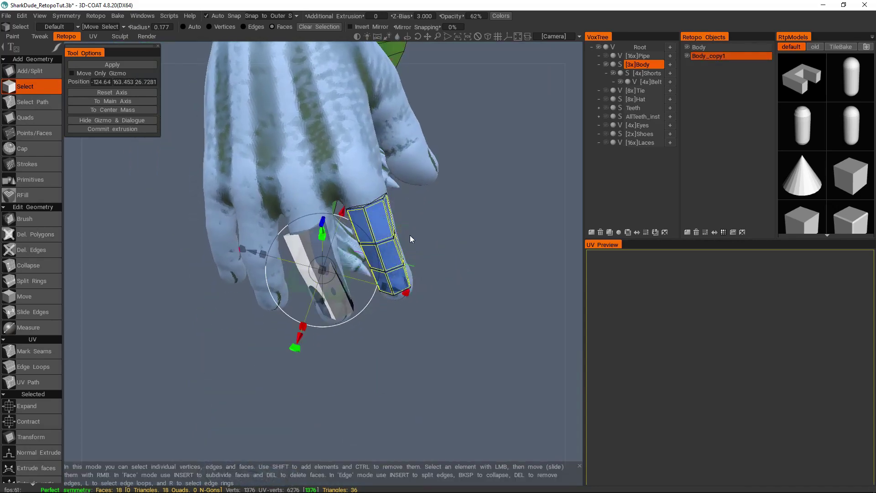
pyautogui.moveTo(411, 239); pyautogui.dragTo(409, 218)
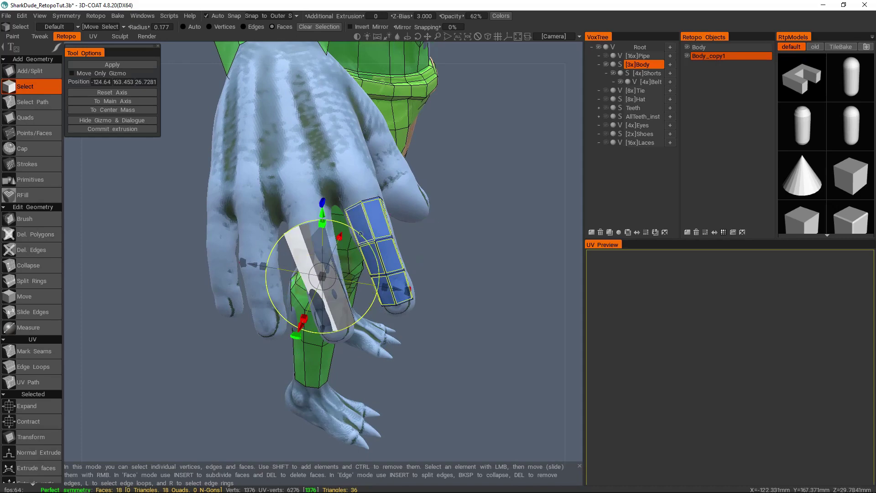
pyautogui.moveTo(361, 234); pyautogui.dragTo(364, 240)
pyautogui.moveTo(423, 231); pyautogui.dragTo(442, 230)
# - Extend the index finger's mesh toward the knuckle with a row of three faces using Points/Faces
pyautogui.moveTo(394, 266); pyautogui.dragTo(396, 266)
pyautogui.moveTo(435, 242); pyautogui.dragTo(394, 260)
pyautogui.moveTo(333, 295)
pyautogui.mouseDown()
pyautogui.moveTo(272, 307)
pyautogui.moveTo(348, 301)
pyautogui.mouseUp()
pyautogui.moveTo(424, 270)
pyautogui.mouseDown()
pyautogui.moveTo(432, 268)
pyautogui.moveTo(402, 258)
pyautogui.mouseUp()
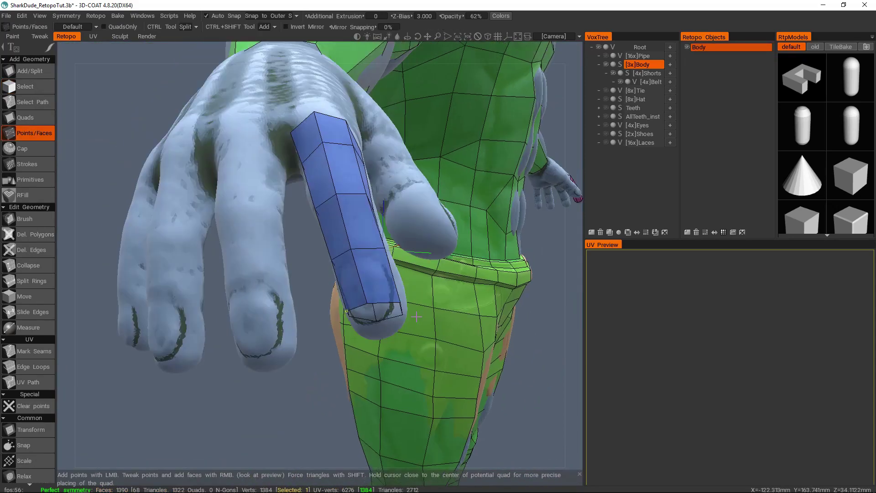
pyautogui.moveTo(388, 255); pyautogui.dragTo(400, 267)
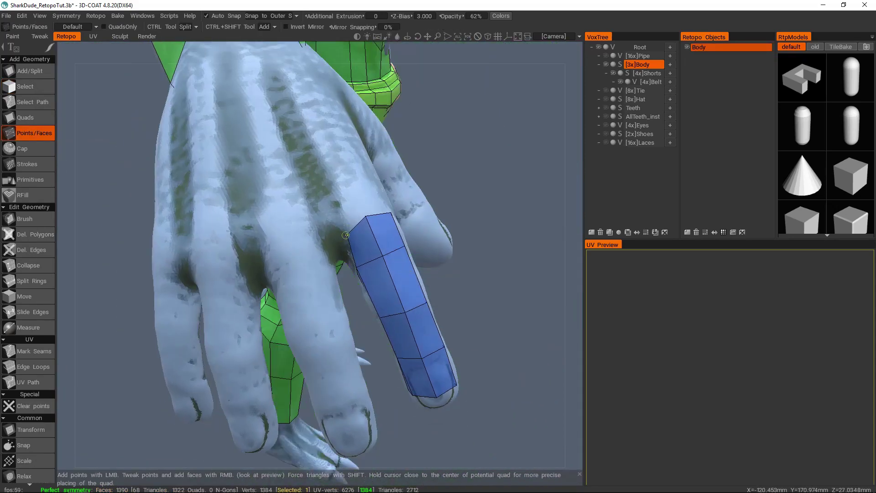
# - Add faces in the web between the index and middle fingers and around the palm side of the finger base
pyautogui.moveTo(375, 234)
pyautogui.mouseDown()
pyautogui.moveTo(341, 245)
pyautogui.moveTo(354, 251)
pyautogui.moveTo(339, 243)
pyautogui.moveTo(339, 219)
pyautogui.moveTo(365, 227)
pyautogui.mouseUp()
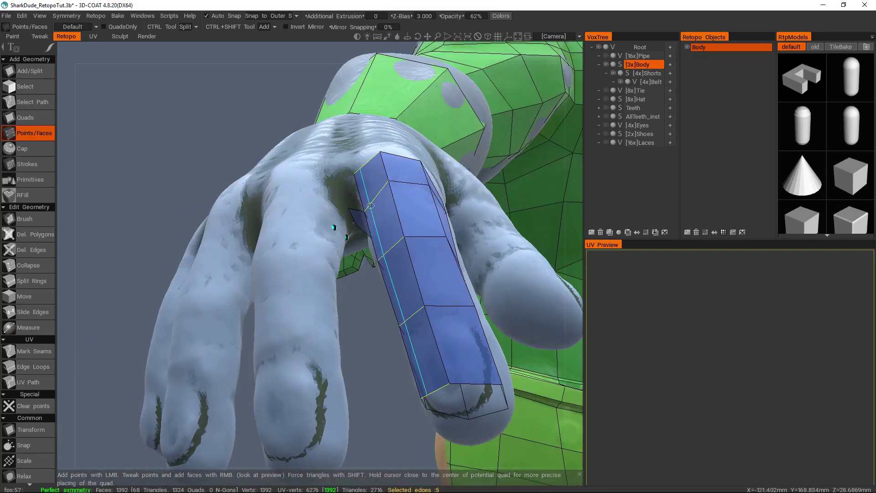
pyautogui.moveTo(344, 188); pyautogui.dragTo(341, 120)
pyautogui.rightClick(345, 169)
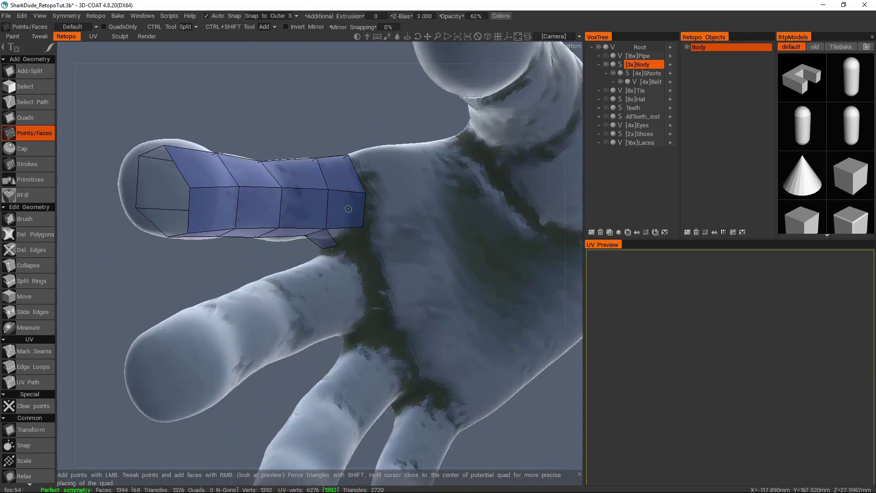
pyautogui.moveTo(363, 178); pyautogui.dragTo(370, 225)
pyautogui.moveTo(345, 163); pyautogui.dragTo(286, 246)
pyautogui.keyDown('alt'); pyautogui.moveTo(346, 268); pyautogui.dragTo(274, 273); pyautogui.keyUp('alt')
pyautogui.moveTo(378, 272); pyautogui.dragTo(368, 254)
# - Split two extra edge rings into the index finger's mesh, one beside each finger joint
pyautogui.press('space')
pyautogui.press('space')
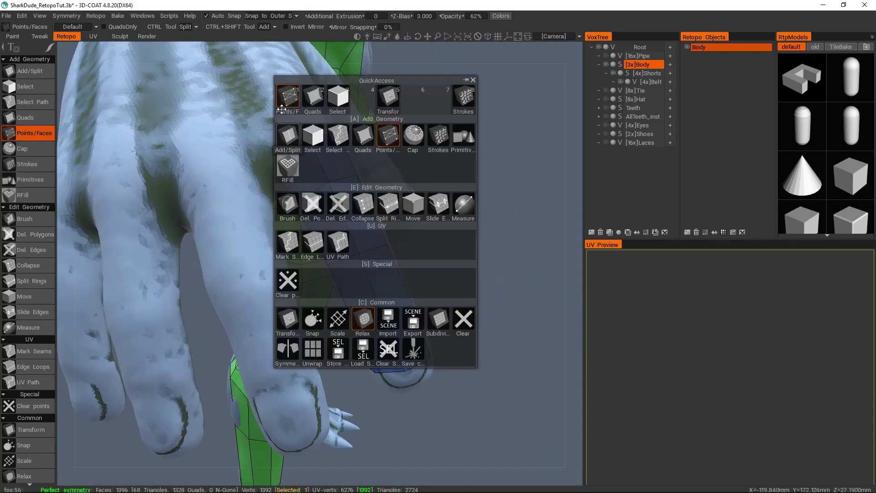
pyautogui.click(289, 98)
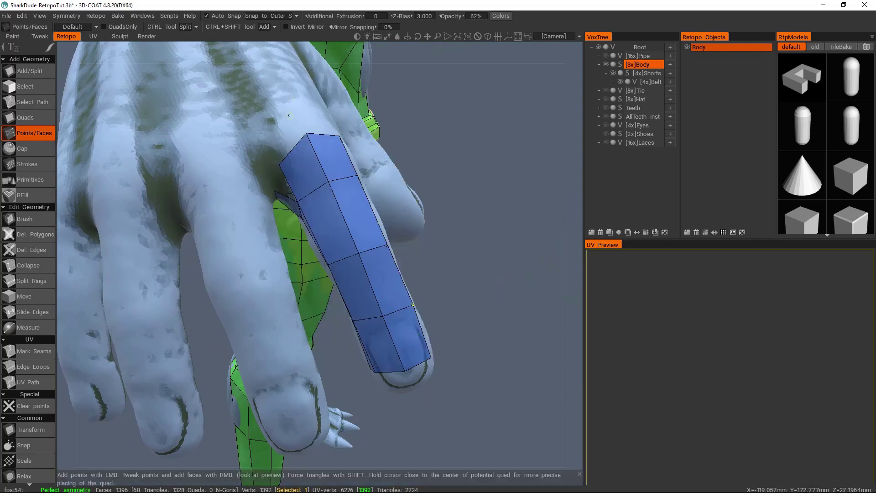
pyautogui.keyDown('alt'); pyautogui.moveTo(380, 263); pyautogui.dragTo(402, 237); pyautogui.keyUp('alt')
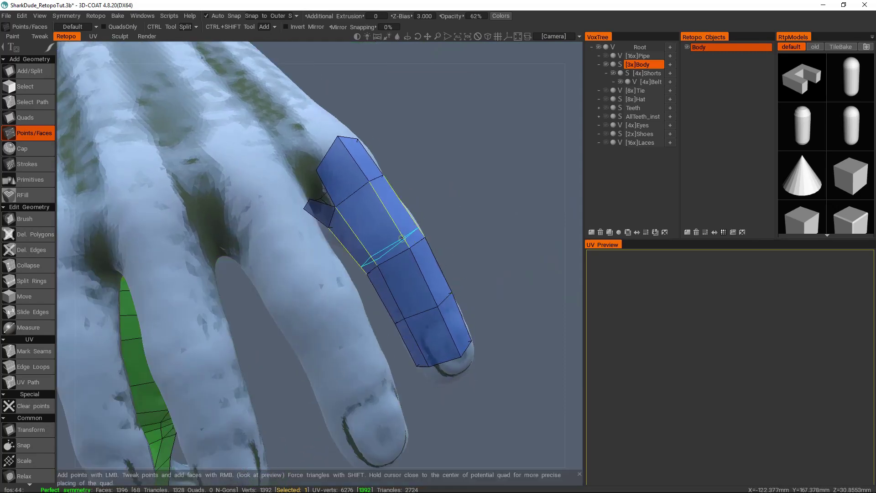
pyautogui.keyDown('ctrl'); pyautogui.click(401, 237); pyautogui.keyUp('ctrl')
pyautogui.keyDown('ctrl'); pyautogui.click(435, 296); pyautogui.keyUp('ctrl')
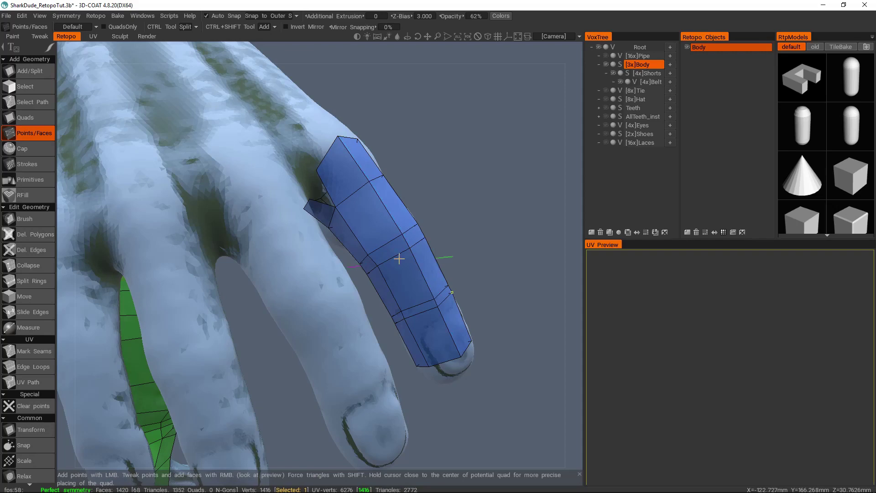
# - Examine the index finger's mesh from the back, side and palm, checking how the joint rings follow the sculpt
pyautogui.keyDown('alt'); pyautogui.moveTo(399, 258); pyautogui.dragTo(372, 277); pyautogui.keyUp('alt')
pyautogui.keyDown('alt'); pyautogui.moveTo(449, 267); pyautogui.dragTo(174, 228, button='middle'); pyautogui.keyUp('alt')
pyautogui.keyDown('alt'); pyautogui.moveTo(175, 228); pyautogui.dragTo(347, 245); pyautogui.keyUp('alt')
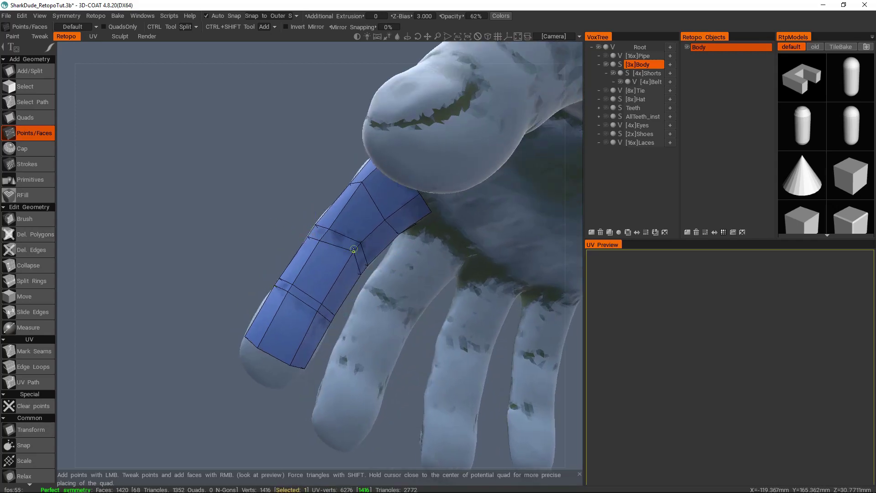
pyautogui.moveTo(320, 240); pyautogui.dragTo(416, 240, button='middle')
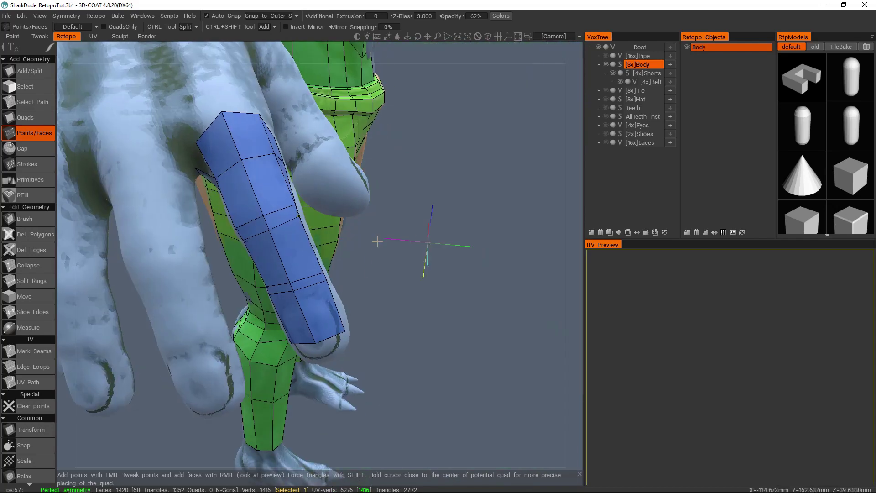
pyautogui.moveTo(314, 289); pyautogui.dragTo(200, 300, button='middle')
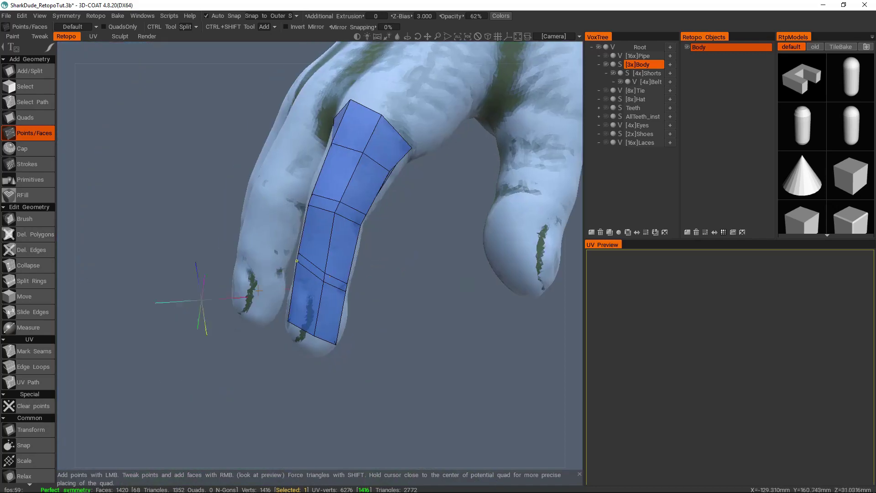
pyautogui.moveTo(330, 274); pyautogui.dragTo(437, 242, button='middle')
pyautogui.moveTo(301, 250); pyautogui.dragTo(267, 235, button='middle')
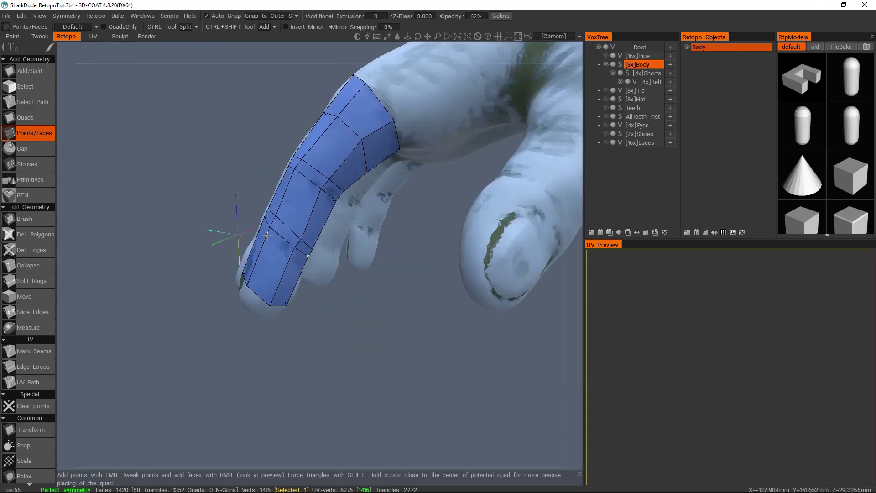
pyautogui.moveTo(322, 211); pyautogui.dragTo(268, 239, button='middle')
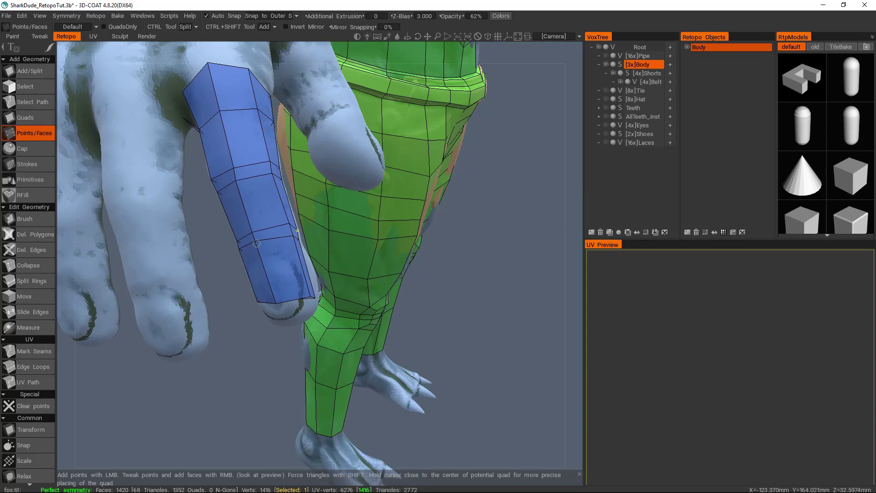
pyautogui.moveTo(272, 220); pyautogui.dragTo(306, 248, button='middle')
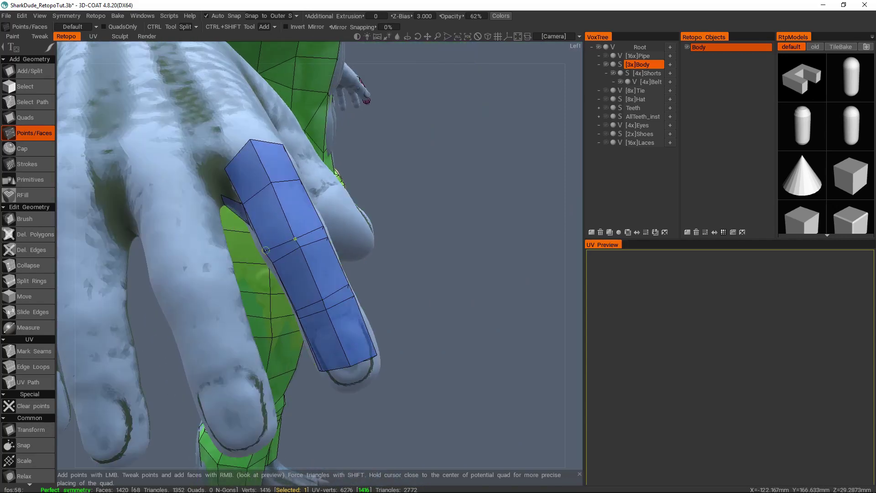
pyautogui.moveTo(266, 250); pyautogui.dragTo(307, 267, button='middle')
pyautogui.scroll(-5, 322, 276)
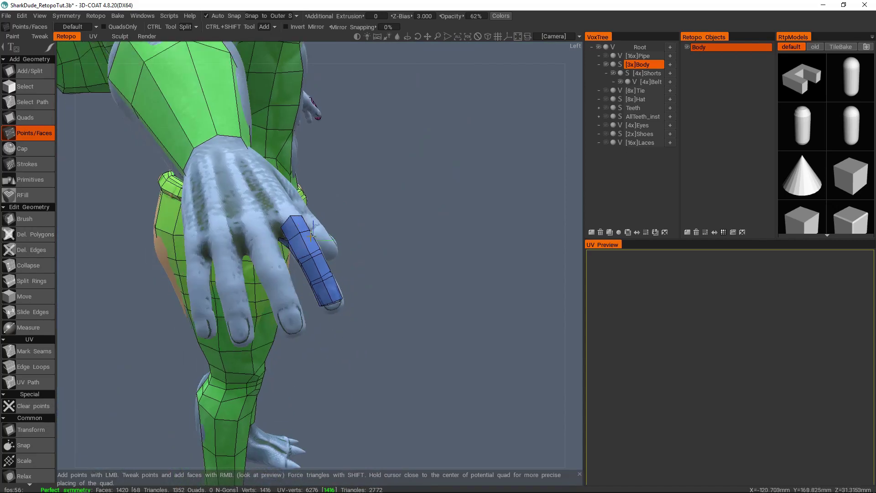
pyautogui.moveTo(317, 260); pyautogui.dragTo(288, 224, button='middle')
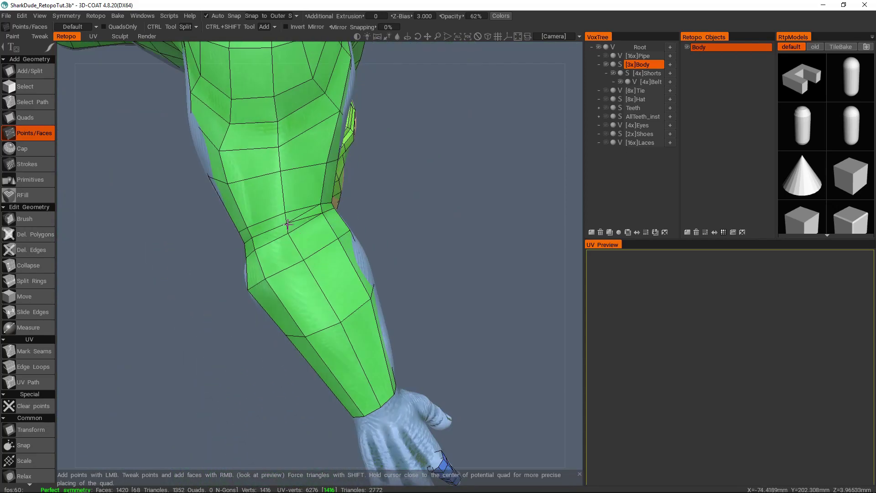
# - Split an additional edge ring between the two existing rings at the index finger's outer joint
pyautogui.keyDown('alt'); pyautogui.moveTo(294, 222); pyautogui.dragTo(274, 191); pyautogui.keyUp('alt')
pyautogui.scroll(5, 305, 311)
pyautogui.keyDown('alt'); pyautogui.moveTo(305, 310); pyautogui.dragTo(322, 227, button='middle'); pyautogui.keyUp('alt')
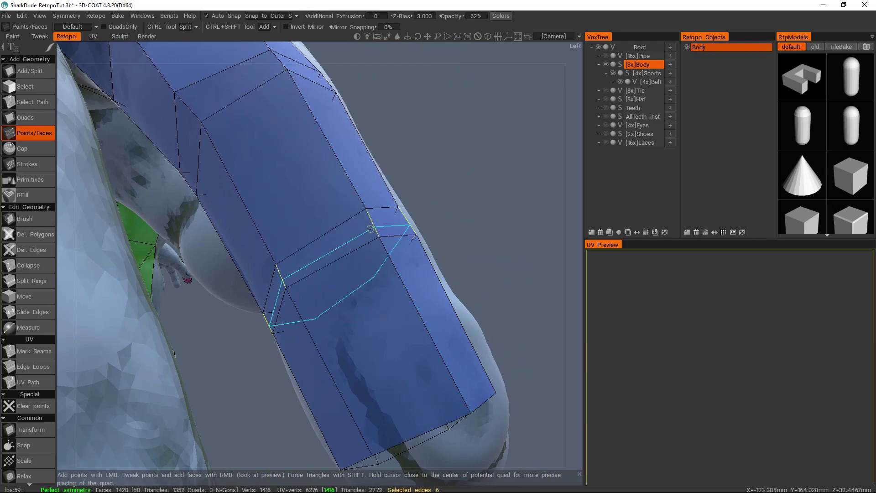
pyautogui.press('space')
# - Merge the outer joint's ring points on the palm side so the extra ring tapers into triangles
pyautogui.moveTo(360, 250); pyautogui.dragTo(272, 258, button='middle')
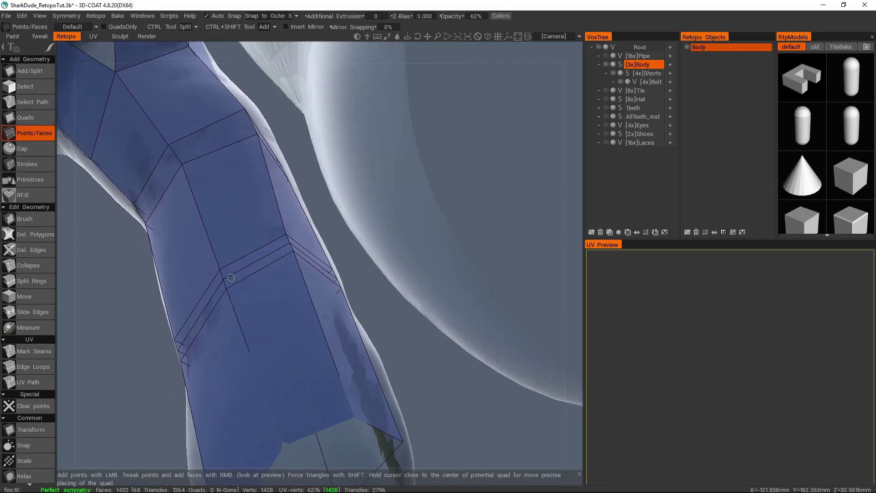
pyautogui.moveTo(227, 286); pyautogui.dragTo(225, 287, button='right')
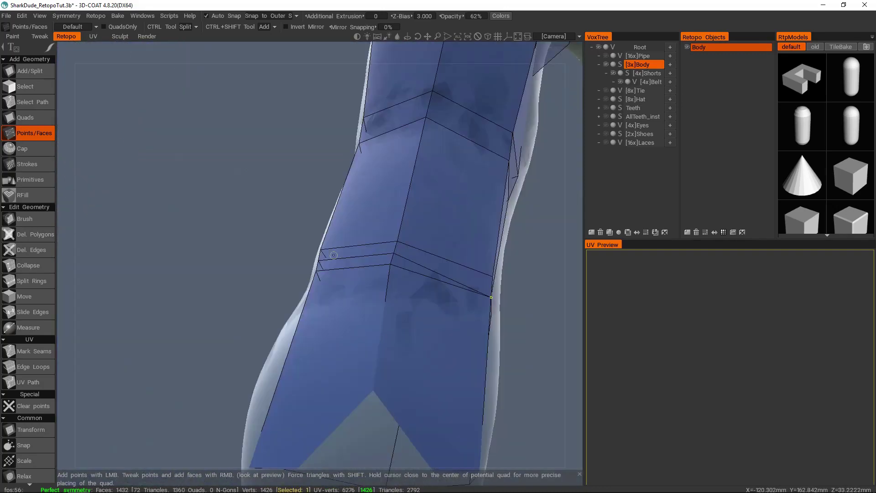
pyautogui.moveTo(410, 256); pyautogui.dragTo(256, 215, button='middle')
pyautogui.moveTo(258, 215); pyautogui.dragTo(254, 225, button='right')
pyautogui.moveTo(351, 151); pyautogui.dragTo(424, 196, button='middle')
pyautogui.moveTo(280, 233); pyautogui.dragTo(341, 242, button='middle')
pyautogui.moveTo(338, 284); pyautogui.dragTo(327, 258, button='middle')
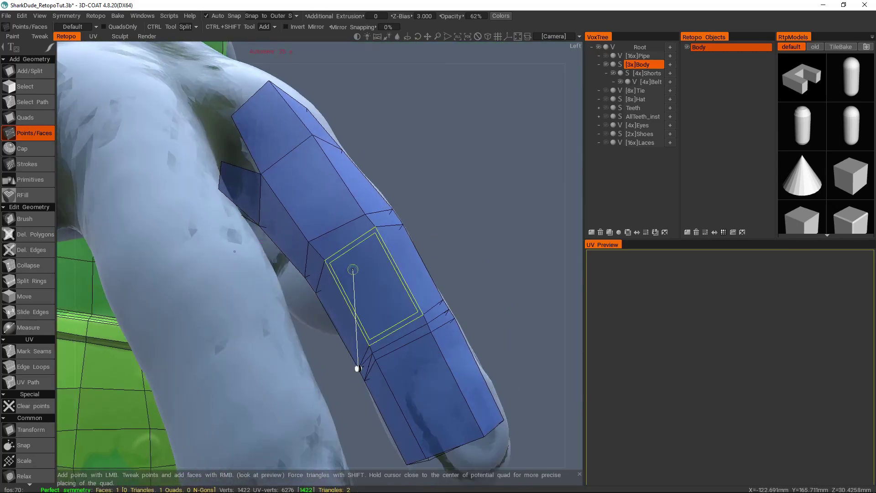
# - Split a middle edge ring at the joint nearer the knuckle and merge its points on the palm side
pyautogui.moveTo(310, 242); pyautogui.dragTo(246, 269, button='middle')
pyautogui.keyDown('ctrl'); pyautogui.click(371, 219); pyautogui.keyUp('ctrl')
pyautogui.moveTo(274, 301); pyautogui.dragTo(288, 310, button='right')
pyautogui.moveTo(287, 310); pyautogui.dragTo(374, 274, button='middle')
pyautogui.press('space')
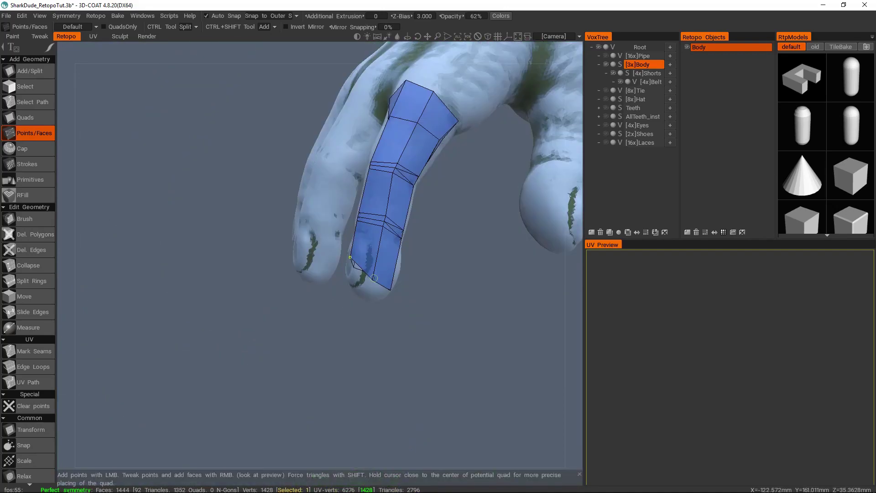
# - Adjust the border points around the index finger's open tip and remove the surplus edge there with Del. Edges
pyautogui.moveTo(373, 277); pyautogui.dragTo(363, 271, button='right')
pyautogui.moveTo(363, 270); pyautogui.dragTo(426, 241, button='middle')
pyautogui.scroll(2, 354, 279)
pyautogui.moveTo(354, 279)
pyautogui.mouseDown(button='middle')
pyautogui.moveTo(356, 285)
pyautogui.moveTo(361, 273)
pyautogui.moveTo(365, 286)
pyautogui.moveTo(358, 263)
pyautogui.moveTo(367, 283)
pyautogui.moveTo(349, 302)
pyautogui.moveTo(351, 283)
pyautogui.mouseUp(button='middle')
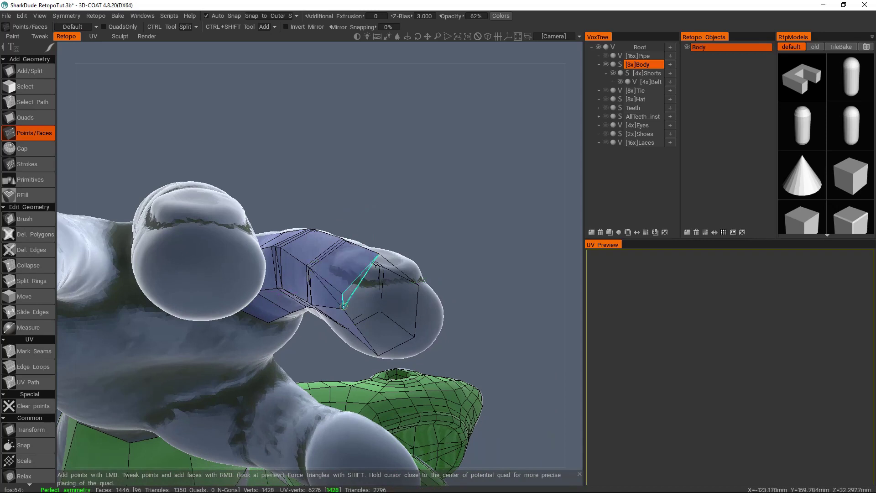
pyautogui.press('space')
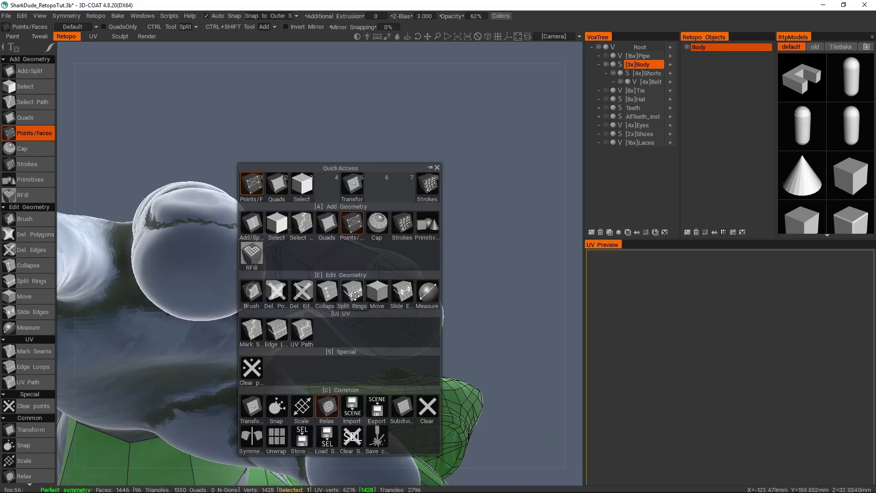
pyautogui.click(301, 292)
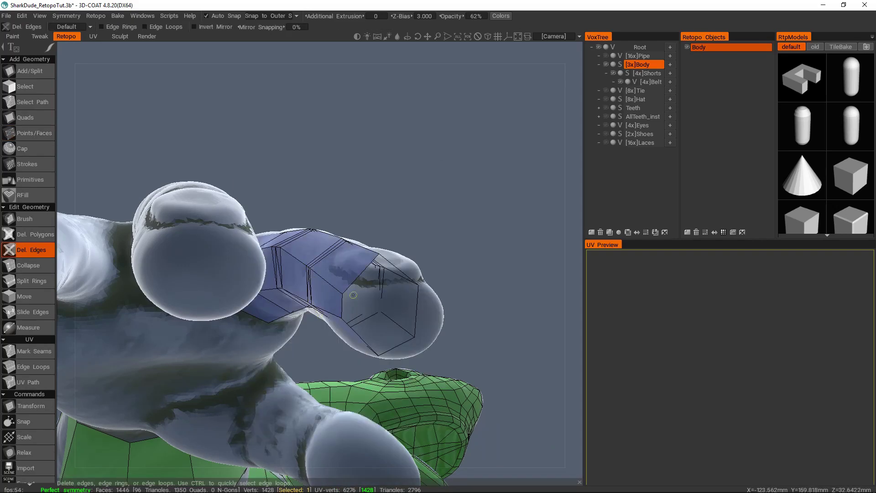
pyautogui.press('space')
pyautogui.click(298, 207)
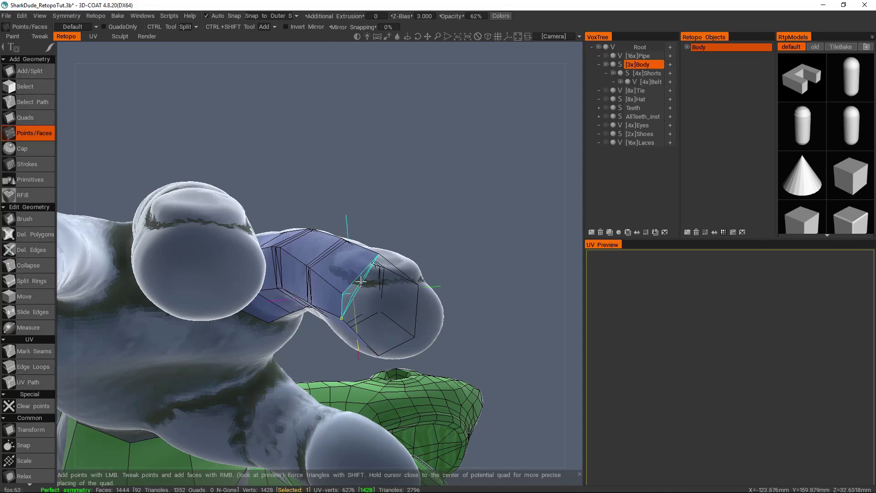
# - Place four points in the middle of the index fingertip and create a quad from them with Points/Faces
pyautogui.keyDown('alt'); pyautogui.moveTo(361, 281); pyautogui.dragTo(346, 247); pyautogui.keyUp('alt')
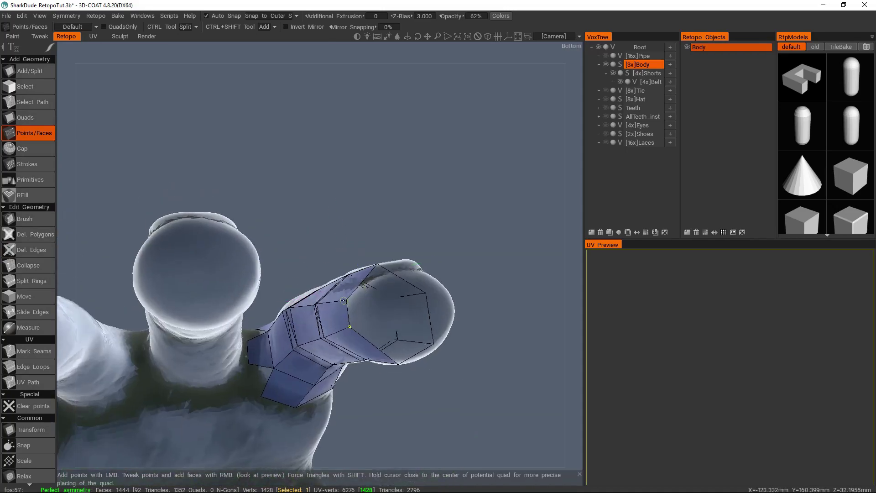
pyautogui.keyDown('alt'); pyautogui.moveTo(367, 301); pyautogui.dragTo(314, 256); pyautogui.keyUp('alt')
pyautogui.click(286, 252)
pyautogui.click(309, 244)
pyautogui.click(311, 266)
pyautogui.click(288, 269)
pyautogui.rightClick(299, 258)
# - Add more points around the central fingertip quad and build the first faces joining it to the finger
pyautogui.click(267, 234)
pyautogui.click(286, 225)
pyautogui.rightClick(269, 215)
pyautogui.keyDown('alt'); pyautogui.moveTo(319, 197); pyautogui.dragTo(306, 216); pyautogui.keyUp('alt')
pyautogui.click(309, 216)
pyautogui.keyDown('alt'); pyautogui.moveTo(270, 181); pyautogui.dragTo(265, 243); pyautogui.keyUp('alt')
pyautogui.click(271, 252)
pyautogui.rightClick(255, 253)
# - Fill the remaining gaps around the index fingertip with faces until the finger's end is capped
pyautogui.rightClick(194, 184)
pyautogui.rightClick(294, 231)
pyautogui.rightClick(243, 210)
pyautogui.moveTo(243, 210)
pyautogui.keyDown('alt'); pyautogui.mouseDown()
pyautogui.moveTo(262, 186)
pyautogui.moveTo(260, 210)
pyautogui.moveTo(283, 208)
pyautogui.moveTo(273, 201)
pyautogui.moveTo(258, 210)
pyautogui.moveTo(237, 190)
pyautogui.moveTo(233, 199)
pyautogui.moveTo(244, 201)
pyautogui.mouseUp(); pyautogui.keyUp('alt')
pyautogui.rightClick(261, 186)
pyautogui.rightClick(267, 207)
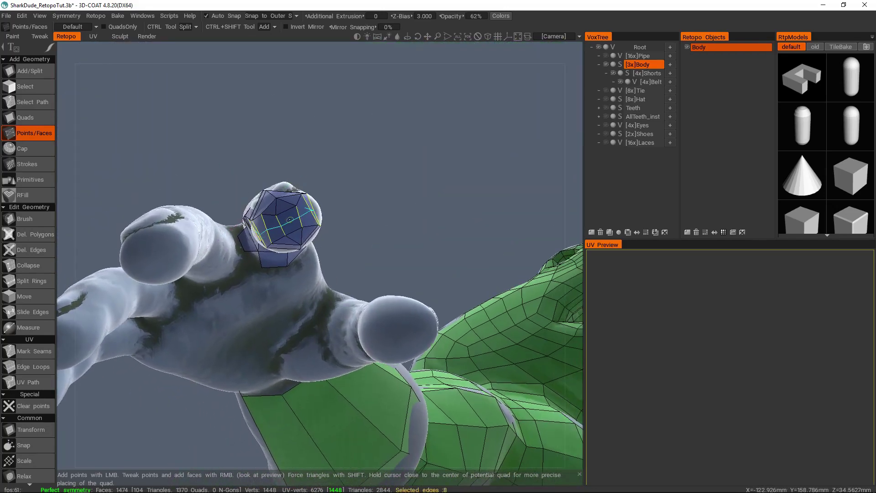
# - Try splitting an extra edge ring across the capped index fingertip
pyautogui.keyDown('alt'); pyautogui.moveTo(291, 225); pyautogui.dragTo(315, 233); pyautogui.keyUp('alt')
pyautogui.keyDown('alt'); pyautogui.moveTo(211, 166); pyautogui.dragTo(254, 215, button='right'); pyautogui.keyUp('alt')
pyautogui.keyDown('alt'); pyautogui.moveTo(254, 215); pyautogui.dragTo(313, 241); pyautogui.keyUp('alt')
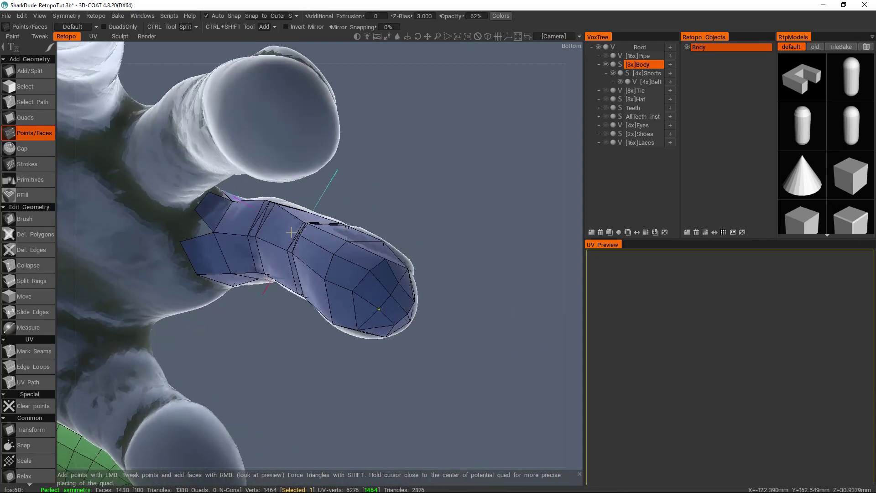
pyautogui.keyDown('alt'); pyautogui.moveTo(320, 257); pyautogui.dragTo(333, 242); pyautogui.keyUp('alt')
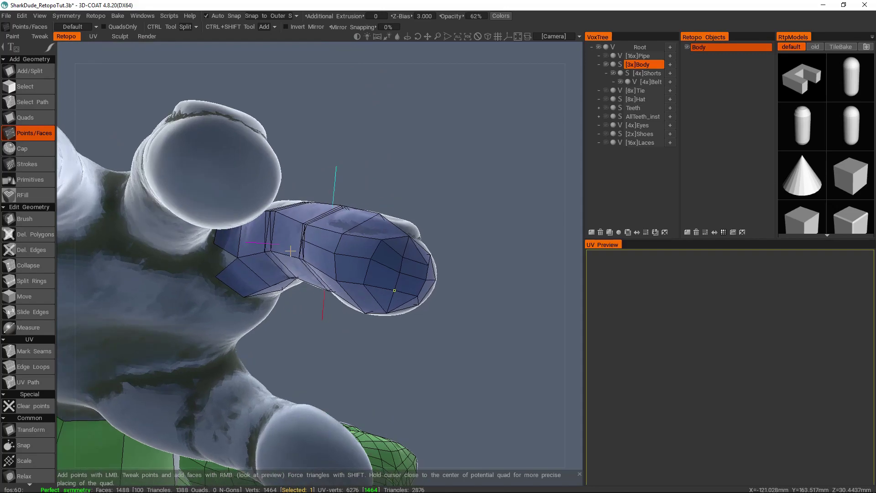
pyautogui.keyDown('alt'); pyautogui.moveTo(333, 242); pyautogui.dragTo(347, 249, button='right'); pyautogui.keyUp('alt')
pyautogui.moveTo(347, 248)
pyautogui.keyDown('alt'); pyautogui.mouseDown()
pyautogui.moveTo(369, 251)
pyautogui.moveTo(351, 265)
pyautogui.moveTo(357, 250)
pyautogui.mouseUp(); pyautogui.keyUp('alt')
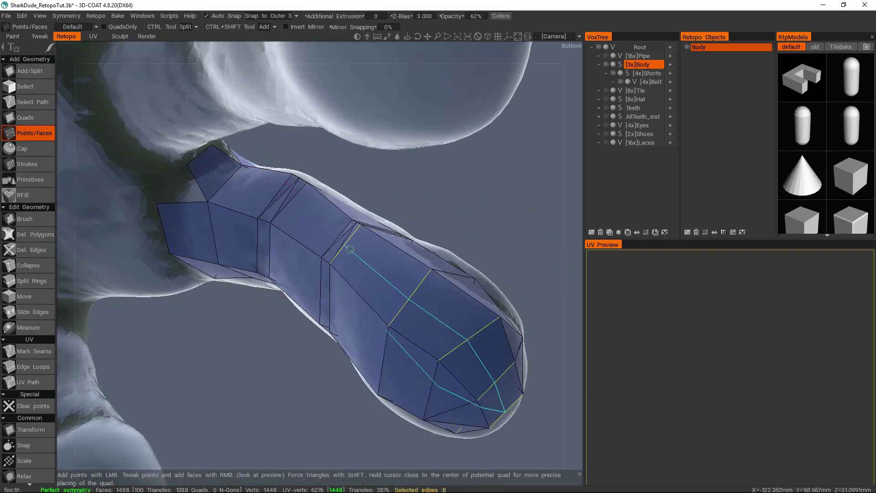
# - Delete surplus edges from the index finger's mesh with Del. Edges and return to Points/Faces
pyautogui.press('space')
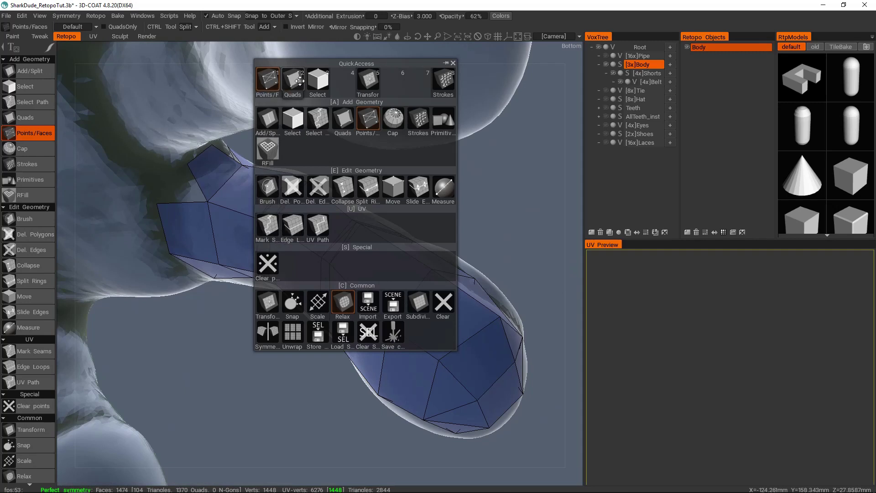
pyautogui.click(318, 187)
pyautogui.press('space')
pyautogui.click(407, 201)
pyautogui.keyDown('alt'); pyautogui.moveTo(374, 292); pyautogui.dragTo(399, 286); pyautogui.keyUp('alt')
pyautogui.press('space')
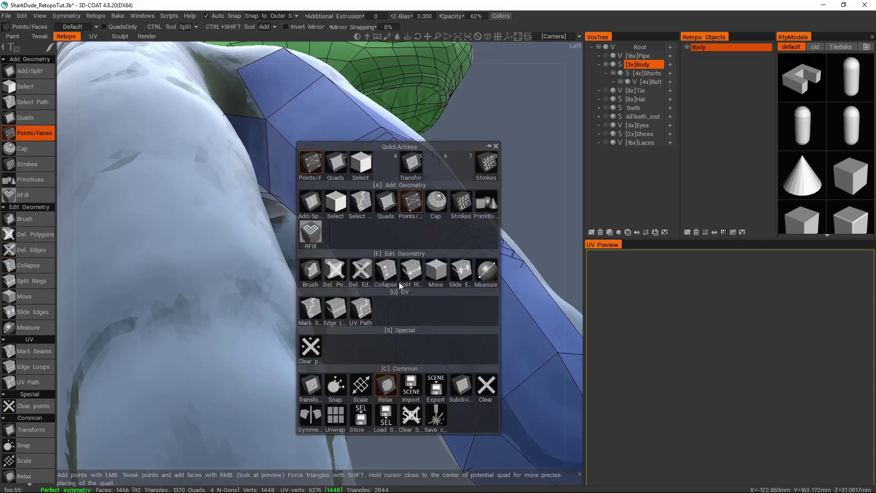
# - Merge loose points at the index finger's joints into neighbouring points to clean up the leftover triangles
pyautogui.press('space')
pyautogui.moveTo(397, 286); pyautogui.dragTo(391, 278, button='right')
pyautogui.keyDown('alt'); pyautogui.moveTo(422, 218); pyautogui.dragTo(502, 246); pyautogui.keyUp('alt')
pyautogui.moveTo(402, 290); pyautogui.dragTo(410, 268, button='right')
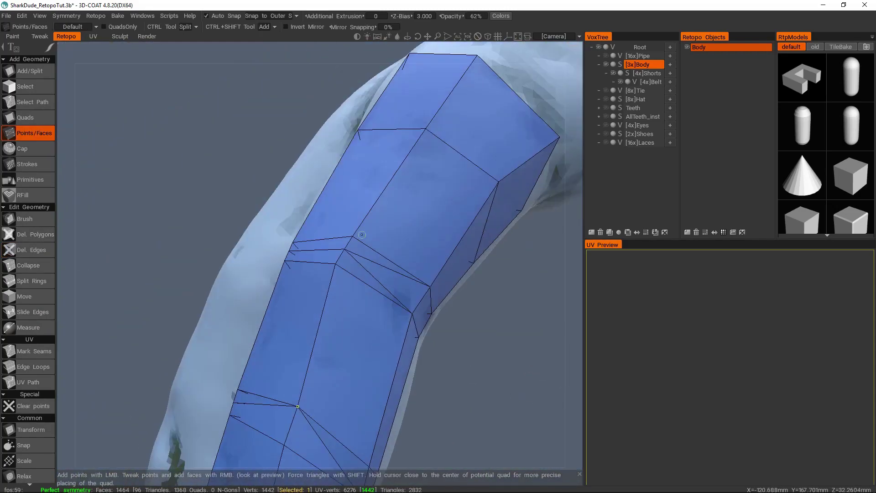
pyautogui.moveTo(348, 246); pyautogui.dragTo(350, 192, button='right')
# - Split a lengthwise edge loop running along the index finger and through its tip
pyautogui.press('space')
pyautogui.press('space')
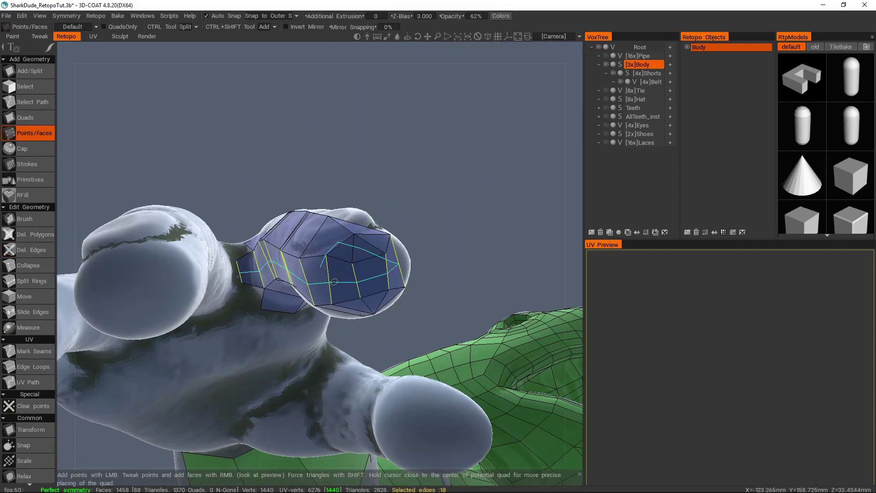
pyautogui.keyDown('alt'); pyautogui.moveTo(344, 284); pyautogui.dragTo(261, 303); pyautogui.keyUp('alt')
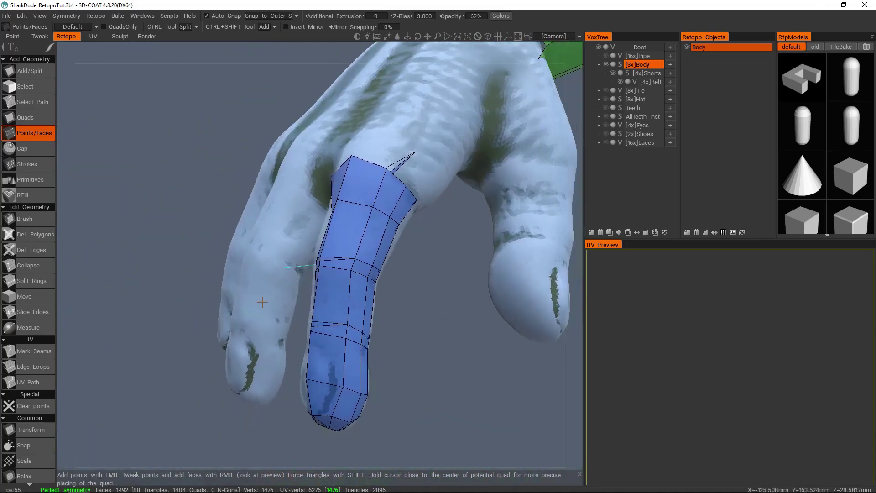
# - Remove the uneven diagonal edges at both finger joints, leaving two clean rings at each
pyautogui.keyDown('alt'); pyautogui.moveTo(261, 303); pyautogui.dragTo(369, 273, button='right'); pyautogui.keyUp('alt')
pyautogui.keyDown('alt'); pyautogui.moveTo(370, 273); pyautogui.dragTo(274, 168); pyautogui.keyUp('alt')
pyautogui.press('space')
pyautogui.click(271, 166)
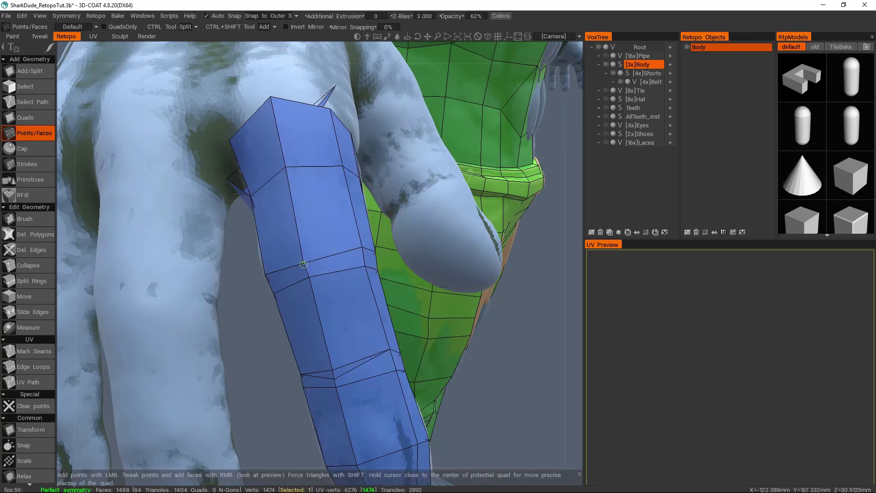
pyautogui.press('space')
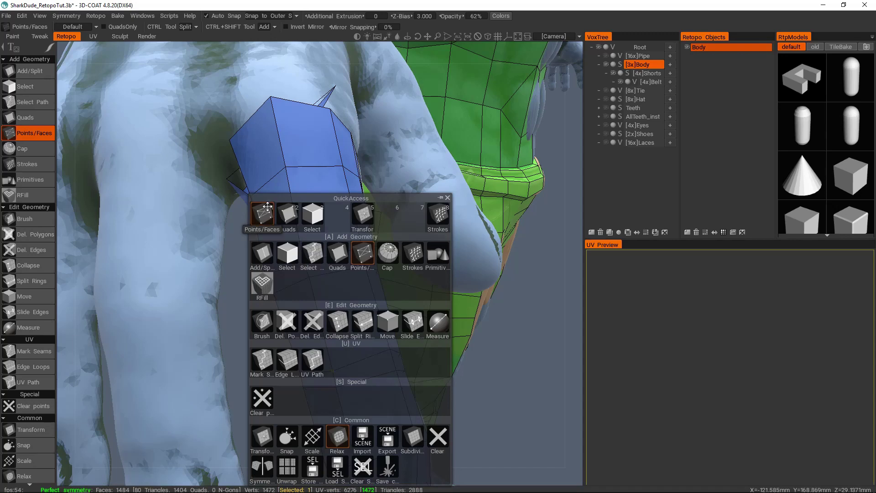
pyautogui.press('space')
# - Split a new middle edge ring into each of the index finger's two joints
pyautogui.keyDown('alt'); pyautogui.moveTo(289, 248); pyautogui.dragTo(328, 277); pyautogui.keyUp('alt')
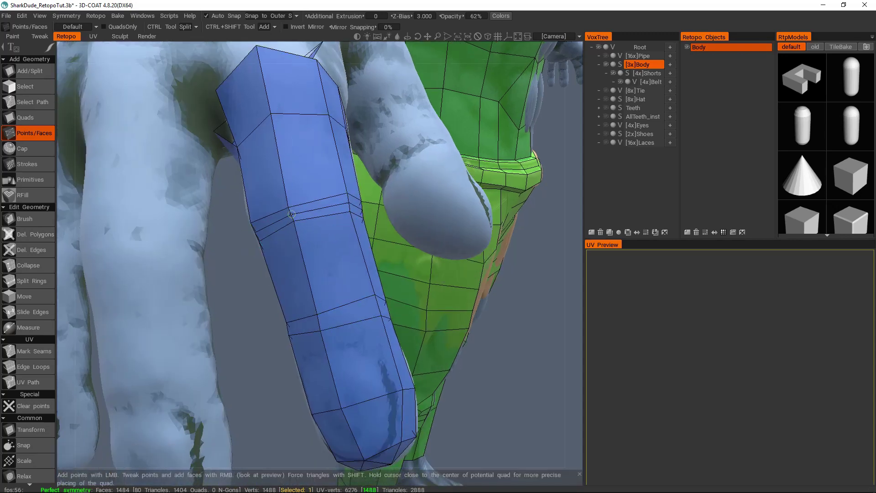
pyautogui.keyDown('ctrl'); pyautogui.click(321, 320); pyautogui.keyUp('ctrl')
pyautogui.keyDown('alt'); pyautogui.moveTo(321, 320); pyautogui.dragTo(313, 229); pyautogui.keyUp('alt')
# - Merge the joint rings' points together on the palm side of the index finger
pyautogui.press('space')
pyautogui.press('space')
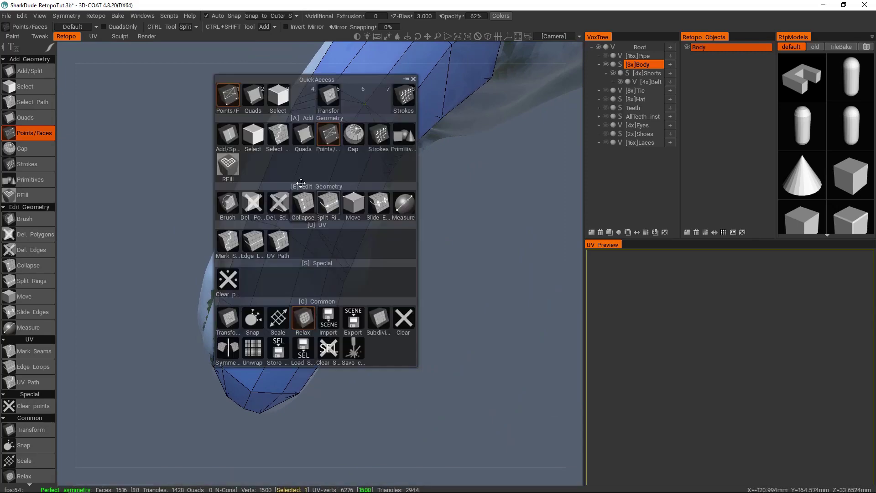
pyautogui.keyDown('ctrl'); pyautogui.click(350, 123); pyautogui.keyUp('ctrl')
pyautogui.keyDown('alt'); pyautogui.moveTo(350, 124); pyautogui.dragTo(328, 237); pyautogui.keyUp('alt')
pyautogui.hotkey('ctrl', 'z')
pyautogui.moveTo(414, 153)
pyautogui.keyDown('alt'); pyautogui.mouseDown()
pyautogui.moveTo(384, 250)
pyautogui.moveTo(385, 237)
pyautogui.moveTo(413, 233)
pyautogui.moveTo(348, 231)
pyautogui.moveTo(371, 254)
pyautogui.moveTo(364, 250)
pyautogui.moveTo(377, 215)
pyautogui.moveTo(368, 255)
pyautogui.moveTo(366, 223)
pyautogui.moveTo(342, 255)
pyautogui.moveTo(382, 190)
pyautogui.mouseUp(); pyautogui.keyUp('alt')
# - Select and delete the stray spiked faces beside the index finger's base, then return to Points/Faces
pyautogui.press('space')
pyautogui.click(347, 69)
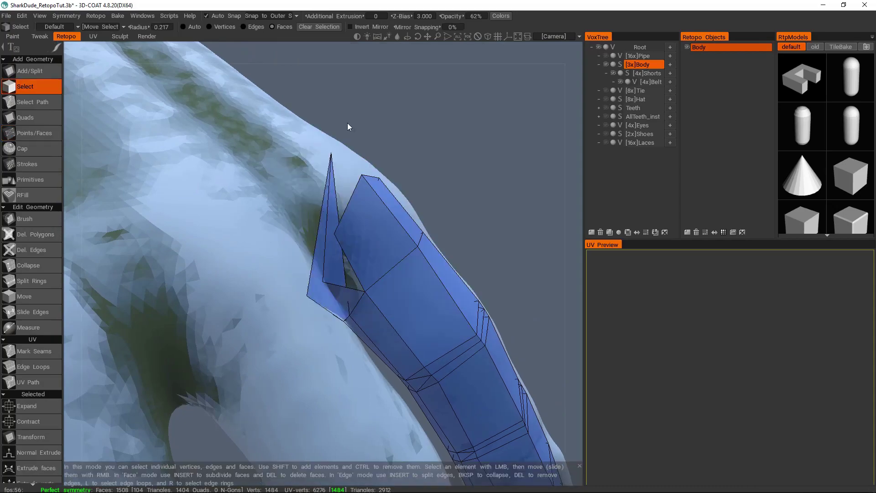
pyautogui.keyDown('alt'); pyautogui.moveTo(336, 274); pyautogui.dragTo(360, 221); pyautogui.keyUp('alt')
pyautogui.click(310, 254)
pyautogui.press('Delete')
pyautogui.press('space')
pyautogui.click(273, 69)
pyautogui.keyDown('alt'); pyautogui.moveTo(273, 68); pyautogui.dragTo(320, 263); pyautogui.keyUp('alt')
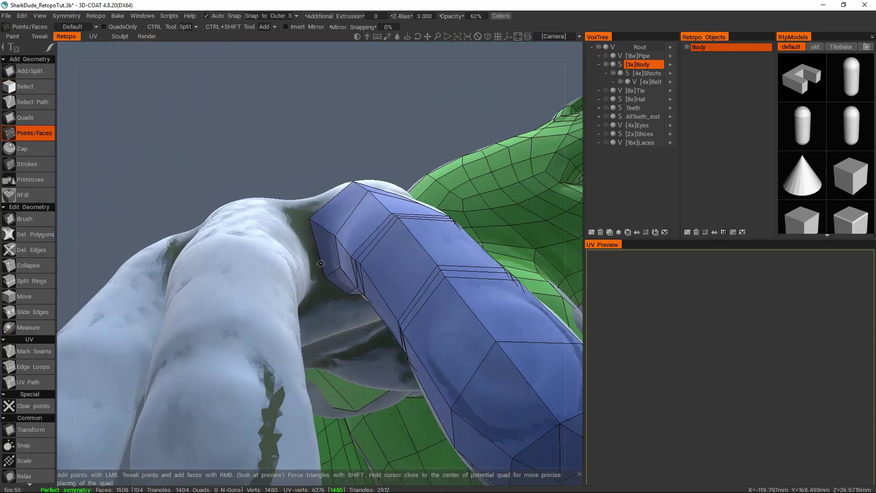
# - Select the index finger's faces, clone them and fit the copy onto the middle finger
pyautogui.keyDown('alt'); pyautogui.moveTo(365, 303); pyautogui.dragTo(397, 320); pyautogui.keyUp('alt')
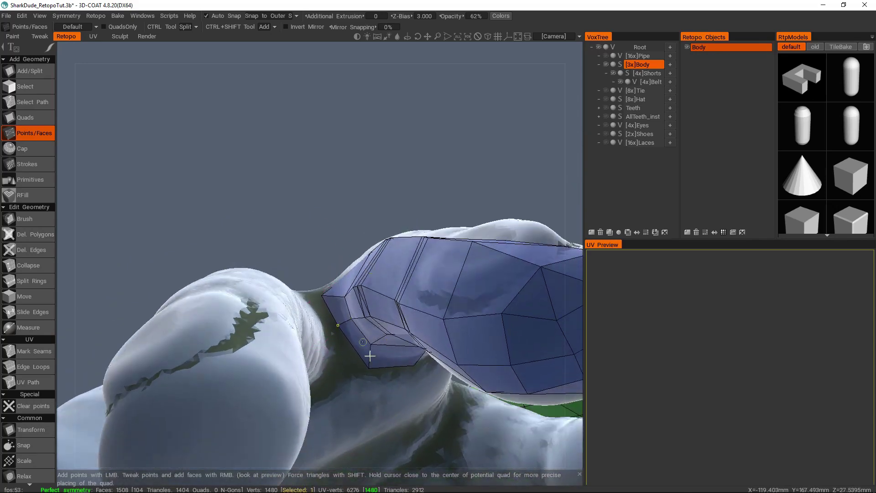
pyautogui.keyDown('alt'); pyautogui.moveTo(392, 353); pyautogui.dragTo(410, 284); pyautogui.keyUp('alt')
pyautogui.press('3')
pyautogui.press('space')
pyautogui.click(420, 287)
pyautogui.moveTo(374, 259); pyautogui.dragTo(322, 274)
pyautogui.moveTo(322, 274)
pyautogui.keyDown('alt'); pyautogui.mouseDown()
pyautogui.moveTo(383, 260)
pyautogui.moveTo(452, 274)
pyautogui.moveTo(428, 245)
pyautogui.moveTo(372, 292)
pyautogui.mouseUp(); pyautogui.keyUp('alt')
pyautogui.moveTo(372, 292)
pyautogui.mouseDown()
pyautogui.moveTo(361, 295)
pyautogui.moveTo(401, 287)
pyautogui.moveTo(292, 285)
pyautogui.mouseUp()
pyautogui.press('Return')
# - Clone the finger's faces again, fit the second copy onto the ring finger and apply the transform
pyautogui.press('space')
pyautogui.click(420, 286)
pyautogui.moveTo(292, 285)
pyautogui.keyDown('alt'); pyautogui.mouseDown()
pyautogui.moveTo(522, 223)
pyautogui.moveTo(497, 215)
pyautogui.mouseUp(); pyautogui.keyUp('alt')
pyautogui.moveTo(397, 269)
pyautogui.mouseDown()
pyautogui.moveTo(411, 257)
pyautogui.moveTo(406, 265)
pyautogui.mouseUp()
pyautogui.keyDown('alt'); pyautogui.moveTo(405, 265); pyautogui.dragTo(292, 219); pyautogui.keyUp('alt')
pyautogui.click(112, 65)
# - Try to clone the index finger's faces a third time and fit the copy onto the little finger
pyautogui.keyDown('alt'); pyautogui.moveTo(347, 169); pyautogui.dragTo(538, 182); pyautogui.keyUp('alt')
pyautogui.hotkey('ctrl', 'v')
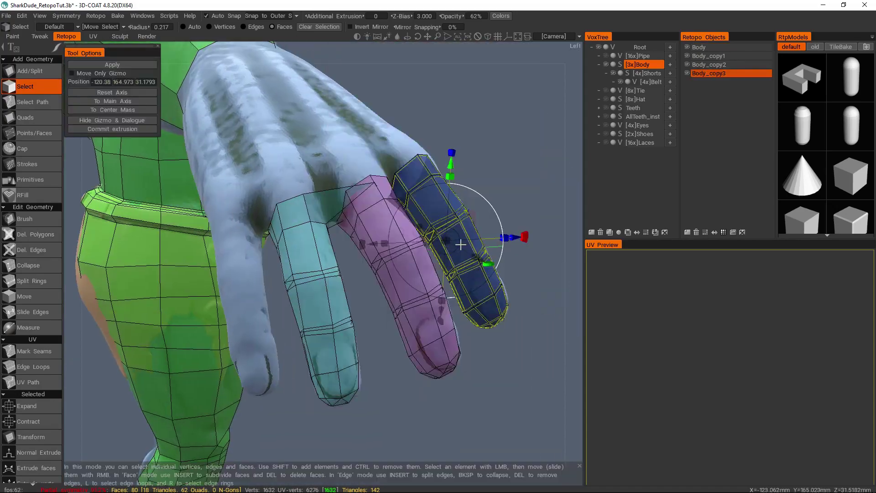
pyautogui.moveTo(461, 242); pyautogui.dragTo(307, 256)
pyautogui.keyDown('alt'); pyautogui.moveTo(410, 273); pyautogui.dragTo(374, 247); pyautogui.keyUp('alt')
pyautogui.moveTo(307, 256); pyautogui.dragTo(315, 260)
pyautogui.keyDown('alt'); pyautogui.moveTo(374, 246); pyautogui.dragTo(478, 175); pyautogui.keyUp('alt')
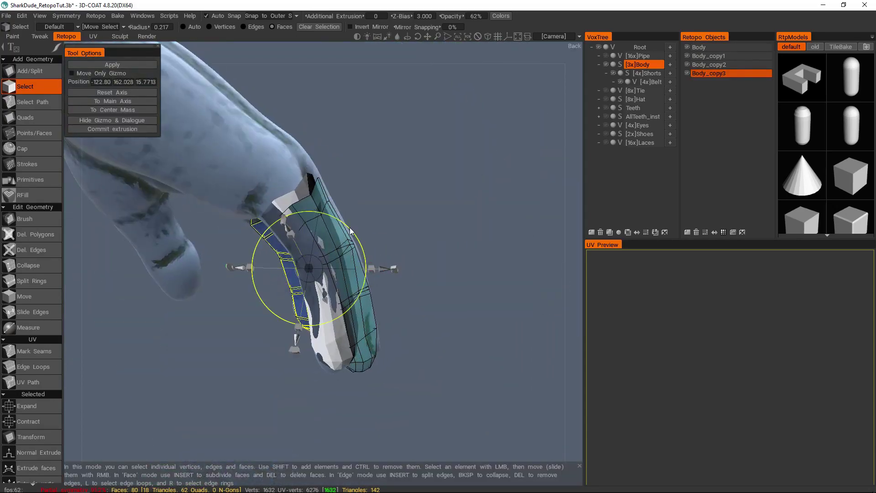
pyautogui.keyDown('alt'); pyautogui.moveTo(350, 231); pyautogui.dragTo(411, 238); pyautogui.keyUp('alt')
pyautogui.press('Return')
# - Return to Points/Faces and hide the middle and ring finger copies, leaving Body_copy3 active
pyautogui.click(263, 278)
pyautogui.click(33, 133)
pyautogui.click(708, 55)
pyautogui.scroll(5, 278, 311)
pyautogui.click(687, 55)
pyautogui.click(708, 65)
pyautogui.keyDown('alt'); pyautogui.moveTo(443, 187); pyautogui.dragTo(357, 278); pyautogui.keyUp('alt')
pyautogui.click(702, 73)
pyautogui.click(687, 64)
# - Check the little finger copy's fit from several sides, then delete the Body_copy3 retopo object
pyautogui.keyDown('alt'); pyautogui.moveTo(394, 278); pyautogui.dragTo(399, 139); pyautogui.keyUp('alt')
pyautogui.moveTo(399, 139); pyautogui.dragTo(326, 230, button='middle')
pyautogui.moveTo(350, 291); pyautogui.dragTo(358, 252, button='middle')
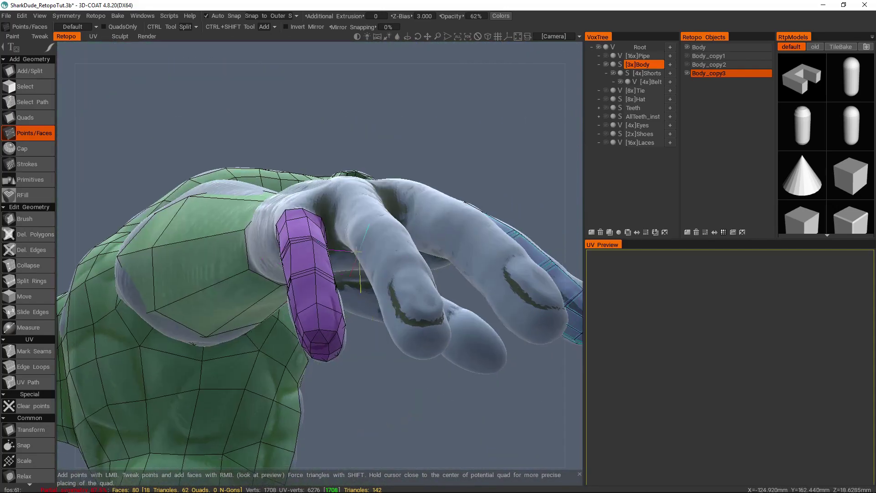
pyautogui.moveTo(298, 234); pyautogui.dragTo(365, 249, button='middle')
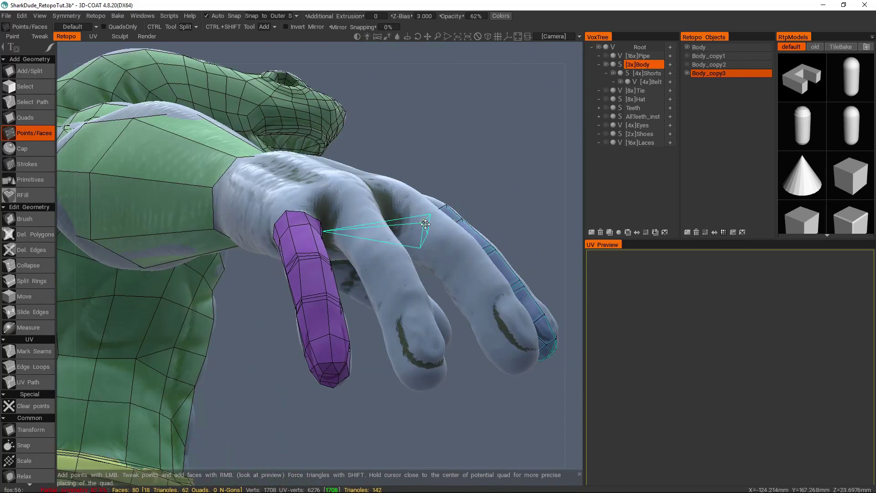
pyautogui.press('space')
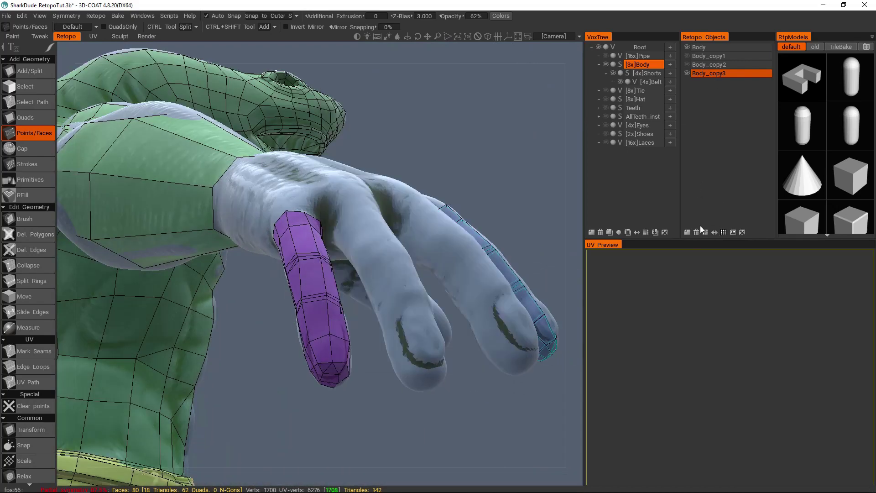
pyautogui.click(697, 231)
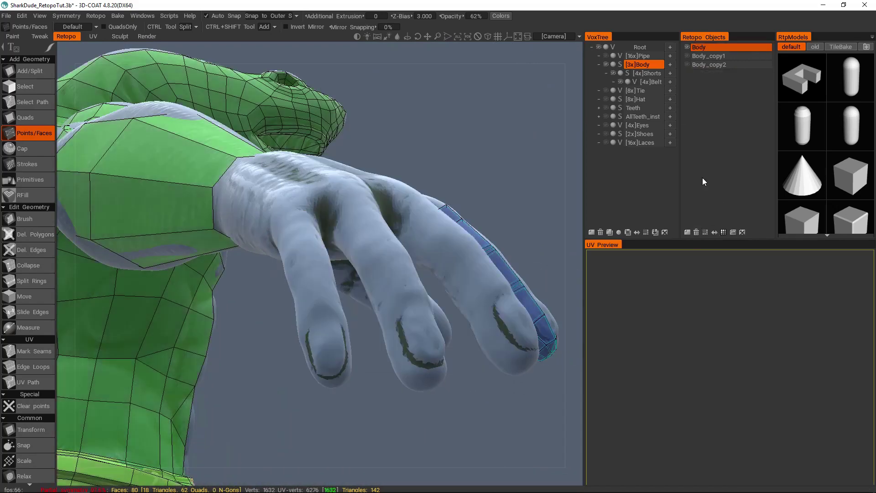
# - Show the ring finger copy Body_copy2 and make it the active retopo object
pyautogui.click(687, 65)
pyautogui.click(708, 65)
pyautogui.moveTo(501, 228); pyautogui.dragTo(334, 302, button='middle')
pyautogui.keyDown('alt'); pyautogui.moveTo(334, 302); pyautogui.dragTo(358, 264); pyautogui.keyUp('alt')
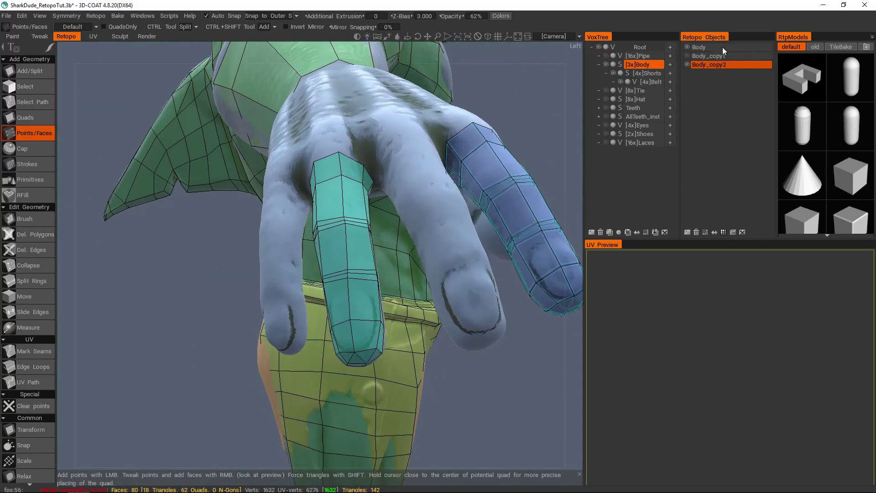
# - Make the Body retopo object active and clone the index finger's selected faces again
pyautogui.click(721, 47)
pyautogui.keyDown('alt'); pyautogui.moveTo(482, 178); pyautogui.dragTo(330, 262); pyautogui.keyUp('alt')
pyautogui.press('space')
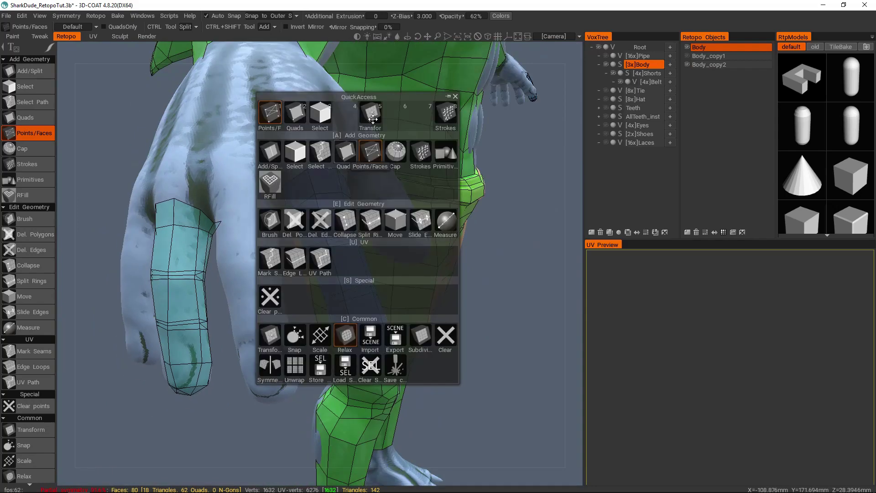
pyautogui.click(326, 119)
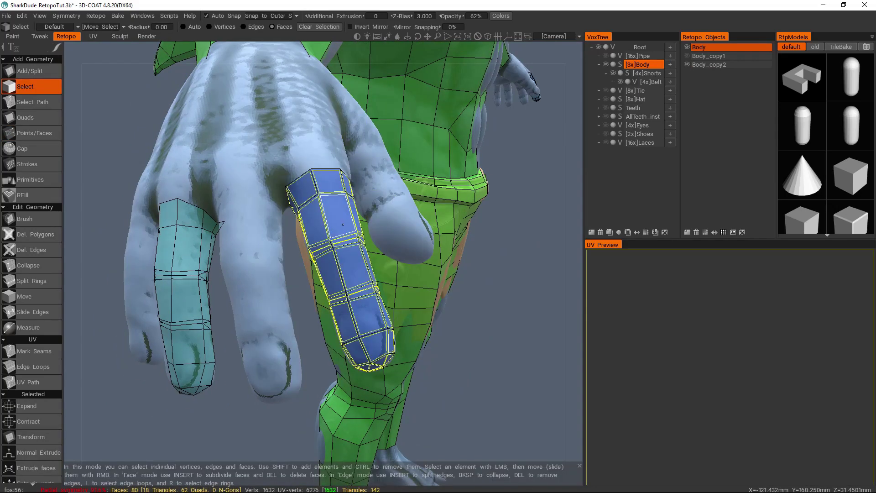
pyautogui.press('space')
pyautogui.click(383, 289)
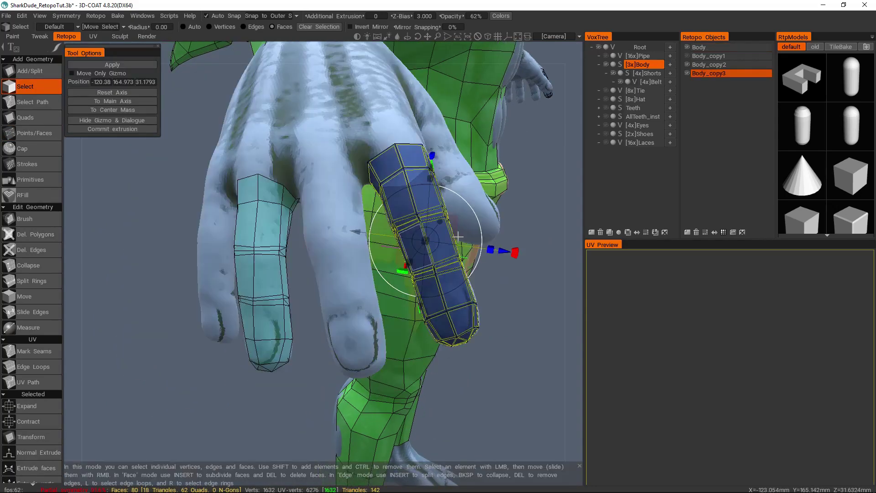
# - Move, rotate and scale the new clone to fit the little finger and apply the transform
pyautogui.moveTo(539, 192); pyautogui.dragTo(452, 186)
pyautogui.keyDown('alt'); pyautogui.moveTo(451, 187); pyautogui.dragTo(316, 268, button='right'); pyautogui.keyUp('alt')
pyautogui.scroll(-5, 316, 268)
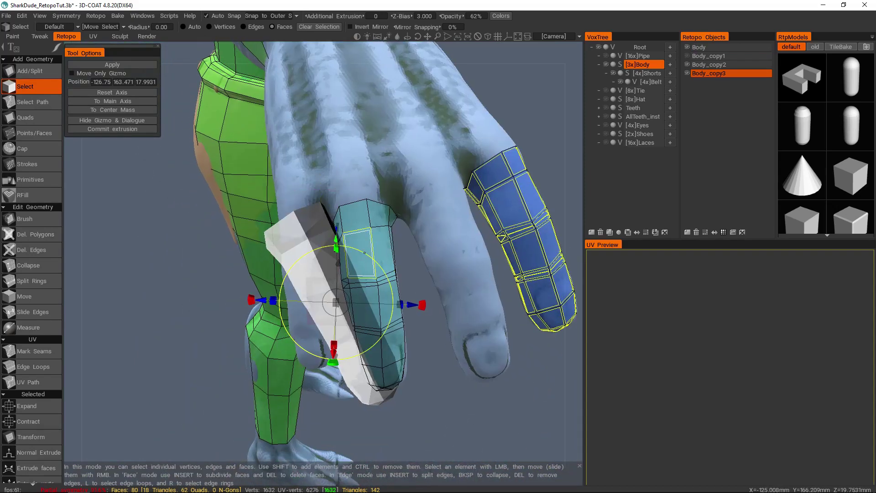
pyautogui.moveTo(337, 304)
pyautogui.mouseDown()
pyautogui.moveTo(292, 372)
pyautogui.moveTo(338, 305)
pyautogui.mouseUp()
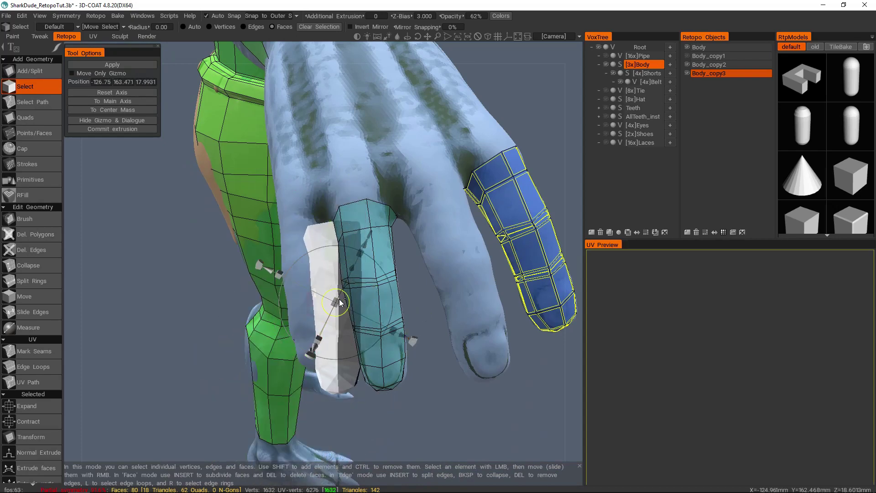
pyautogui.keyDown('alt'); pyautogui.moveTo(371, 283); pyautogui.dragTo(379, 163); pyautogui.keyUp('alt')
pyautogui.moveTo(381, 167); pyautogui.dragTo(347, 222, button='middle')
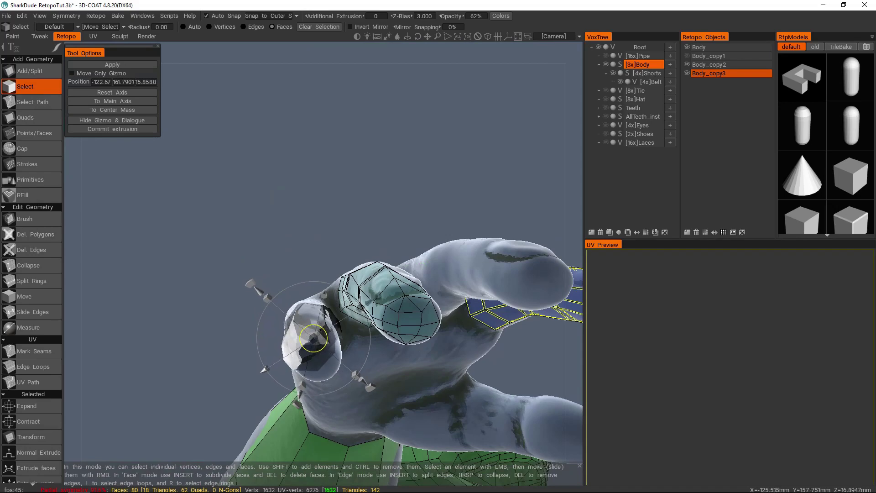
pyautogui.moveTo(376, 259); pyautogui.dragTo(377, 239, button='middle')
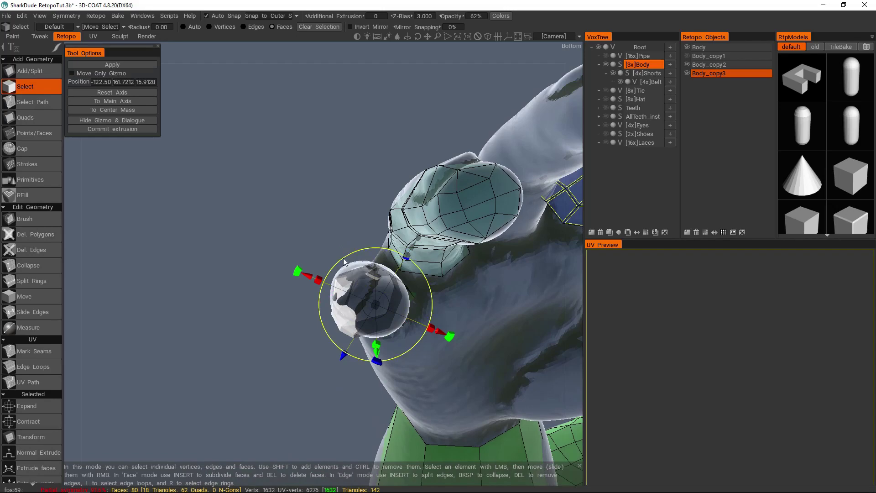
pyautogui.moveTo(377, 239); pyautogui.dragTo(317, 353, button='middle')
pyautogui.press('Return')
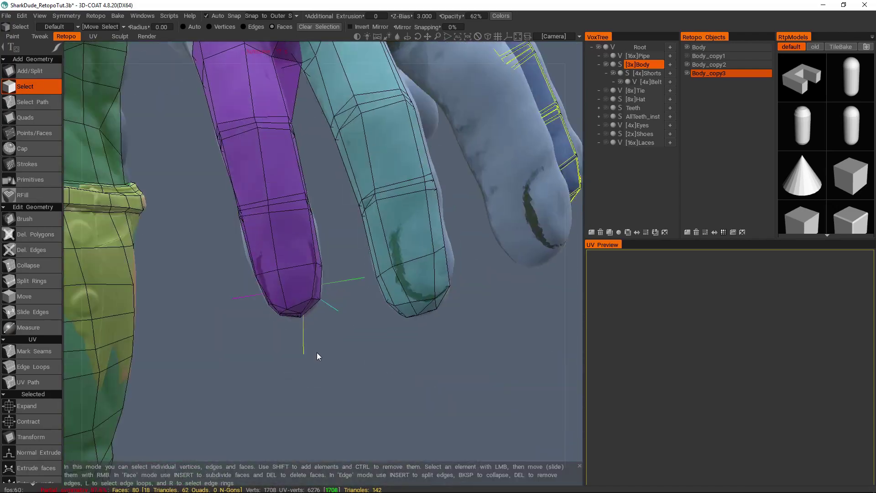
# - Show all the finger copies together and return to Points/Faces
pyautogui.scroll(-8, 318, 356)
pyautogui.click(686, 56)
pyautogui.scroll(7, 306, 226)
pyautogui.click(686, 55)
pyautogui.click(686, 65)
pyautogui.click(34, 133)
# - Select all faces of Body_copy3 and move them into the Body retopo object
pyautogui.scroll(3, 285, 207)
pyautogui.moveTo(285, 207); pyautogui.dragTo(284, 261, button='middle')
pyautogui.scroll(-3, 301, 248)
pyautogui.moveTo(249, 373); pyautogui.dragTo(301, 200, button='middle')
pyautogui.keyDown('alt'); pyautogui.moveTo(290, 115); pyautogui.dragTo(393, 232); pyautogui.keyUp('alt')
pyautogui.press('space')
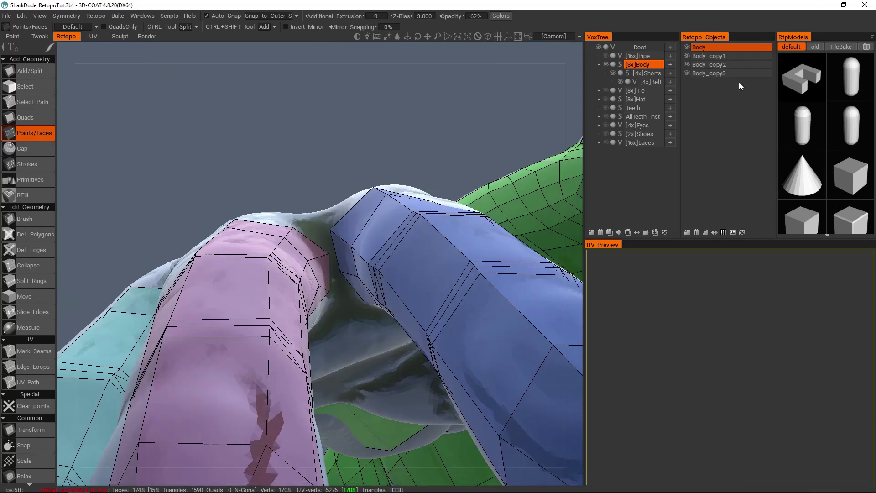
pyautogui.click(732, 73)
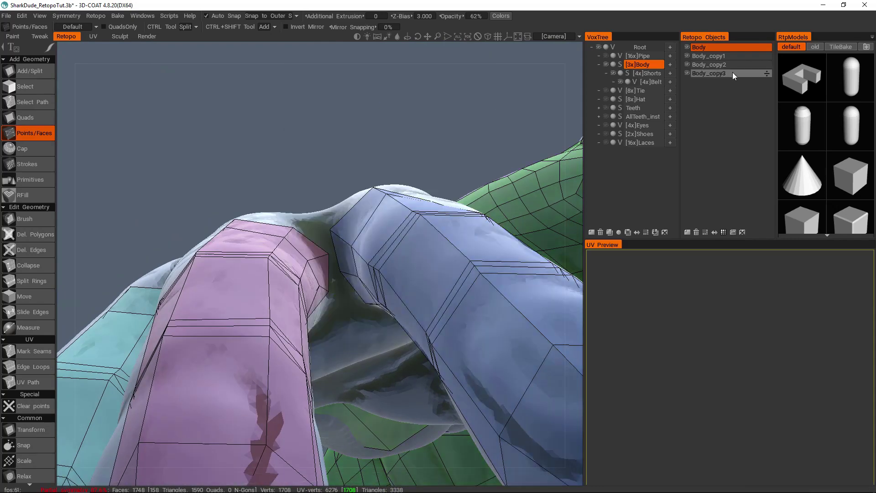
pyautogui.click(724, 231)
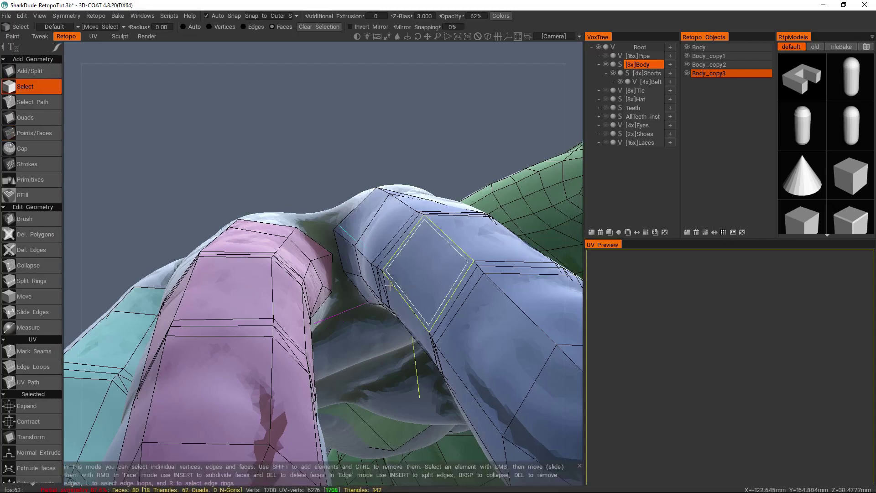
pyautogui.keyDown('alt'); pyautogui.moveTo(318, 267); pyautogui.dragTo(272, 276); pyautogui.keyUp('alt')
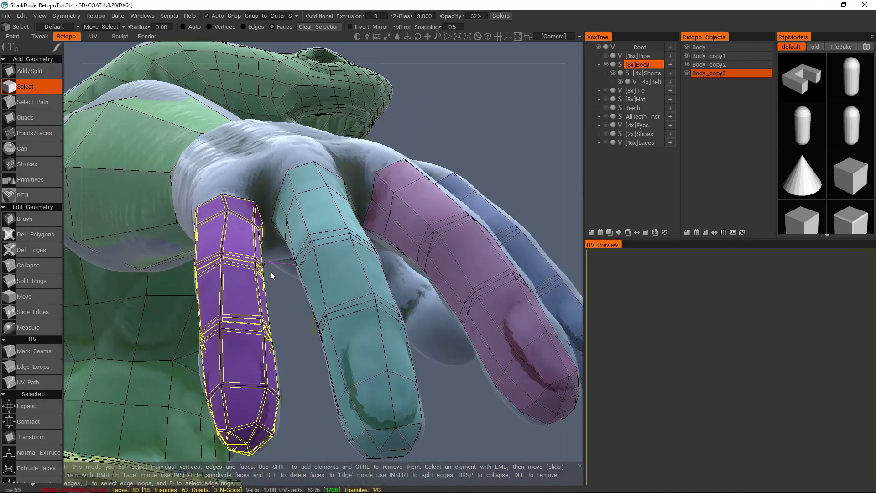
pyautogui.click(708, 47)
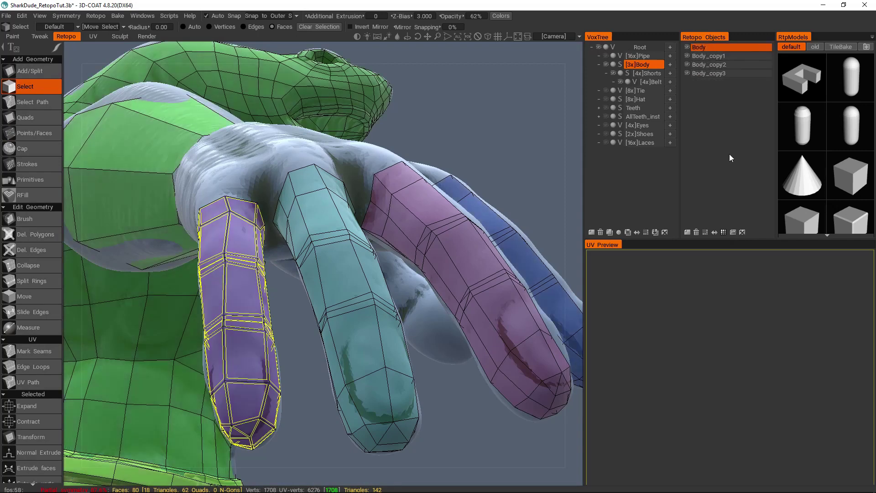
pyautogui.click(731, 231)
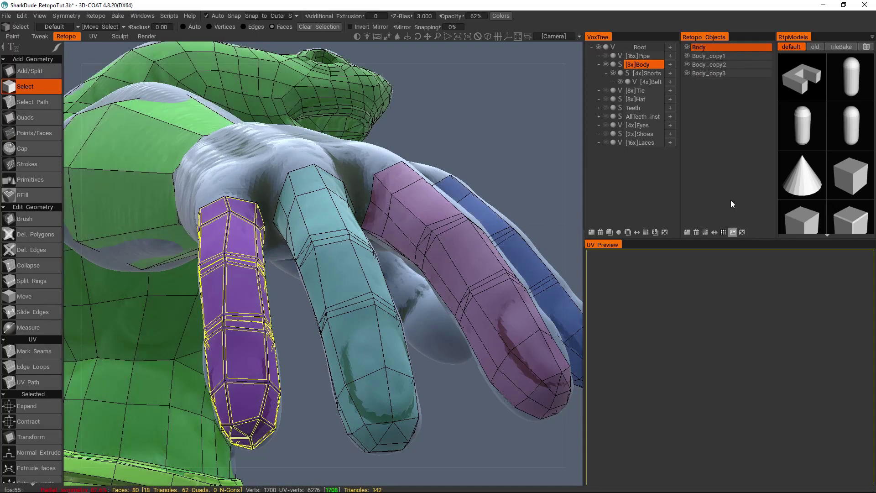
# - Move all faces of the ring finger copy Body_copy2 and the middle finger copy Body_copy1 into the Body object
pyautogui.click(719, 66)
pyautogui.click(724, 231)
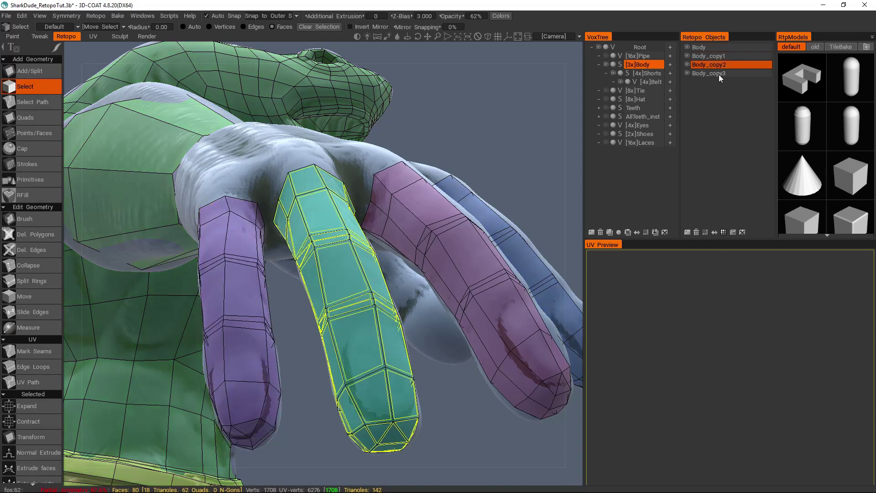
pyautogui.click(712, 46)
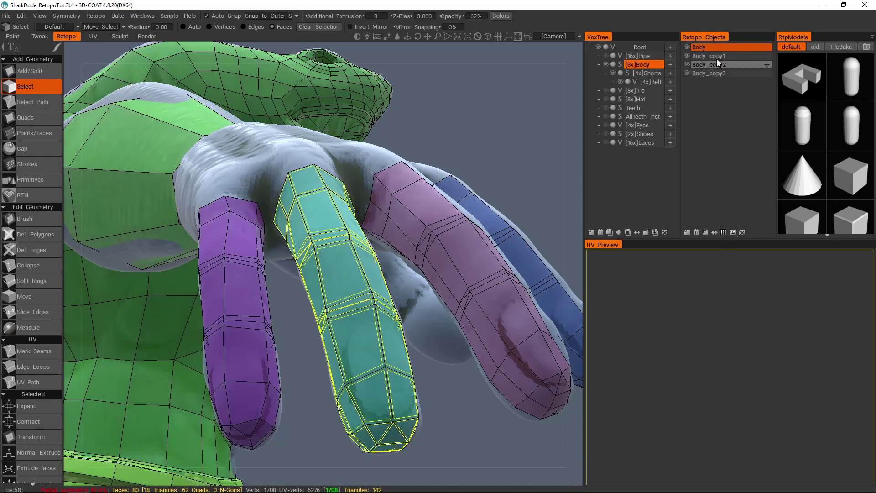
pyautogui.click(714, 56)
pyautogui.click(723, 232)
pyautogui.click(707, 48)
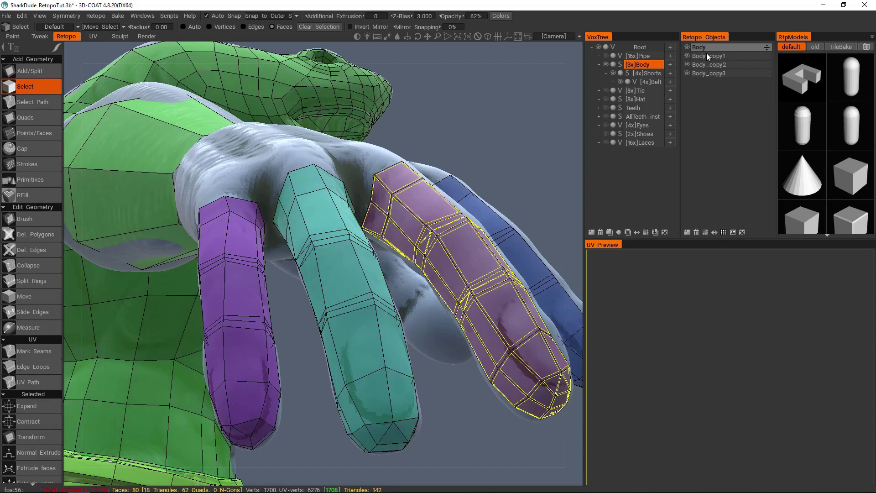
pyautogui.click(732, 230)
# - Hide Body, delete the emptied objects Body_copy1, Body_copy2 and Body_copy3, and show Body again
pyautogui.click(686, 47)
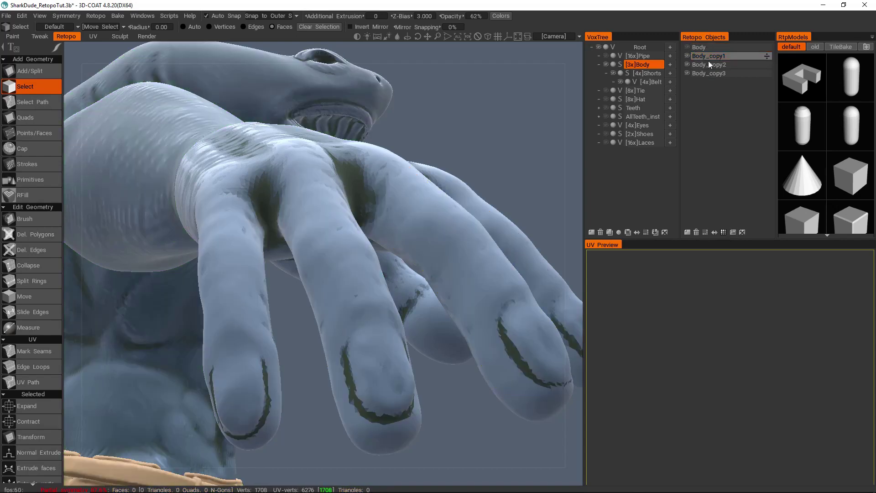
pyautogui.click(710, 72)
pyautogui.click(696, 231)
pyautogui.click(696, 231)
pyautogui.click(696, 231)
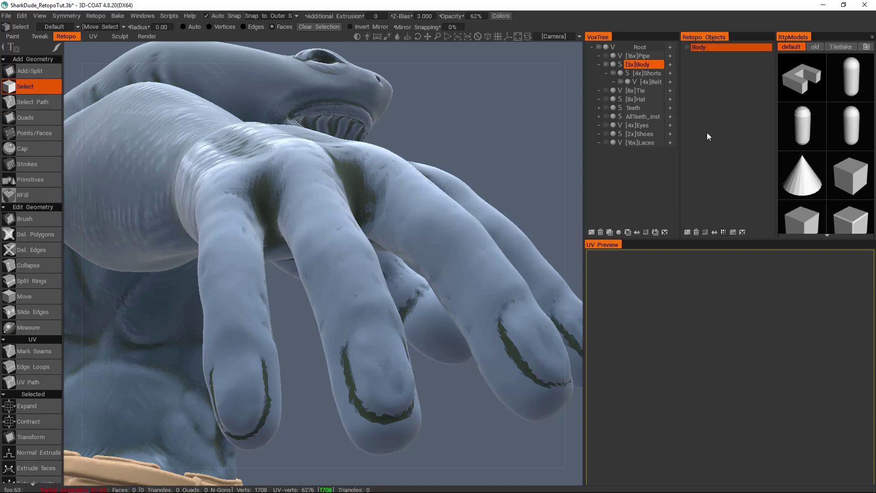
pyautogui.click(687, 47)
# - Bridge the gap between the index and middle finger bases with two quads using Points/Faces
pyautogui.moveTo(509, 195); pyautogui.dragTo(396, 267)
pyautogui.press('space')
pyautogui.click(392, 228)
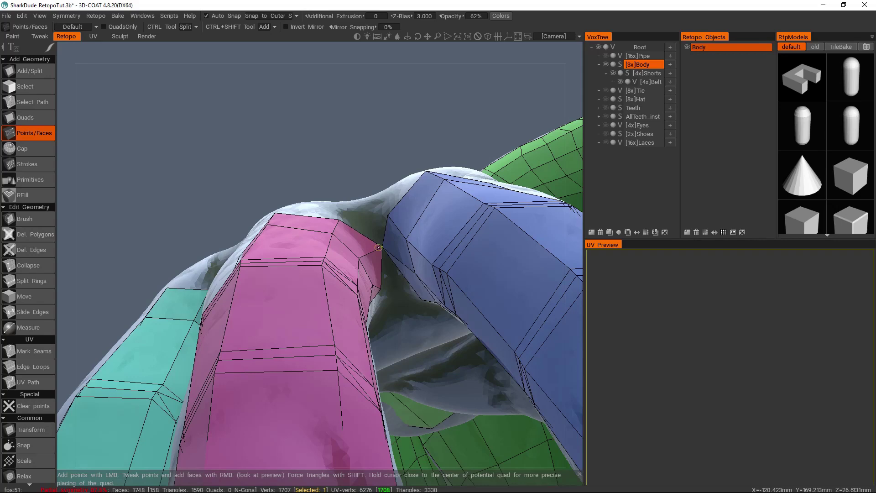
pyautogui.click(387, 215)
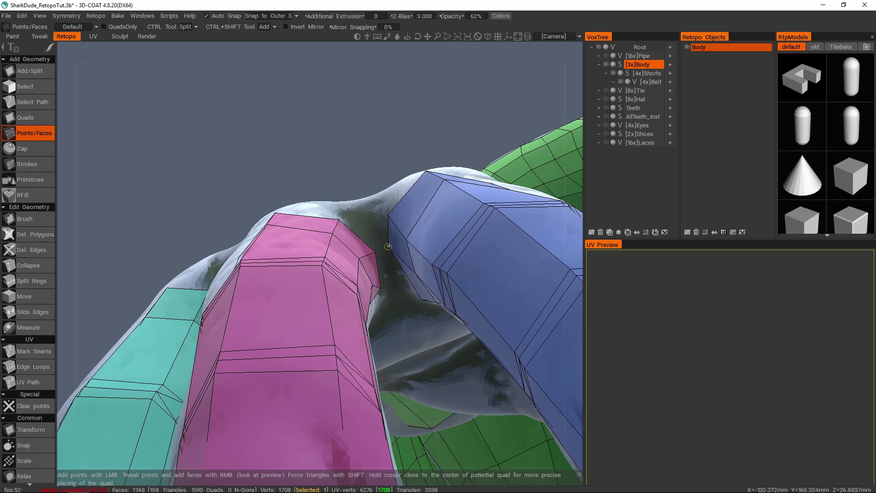
pyautogui.keyDown('alt'); pyautogui.moveTo(386, 223); pyautogui.dragTo(348, 227); pyautogui.keyUp('alt')
pyautogui.rightClick(374, 230)
pyautogui.rightClick(398, 280)
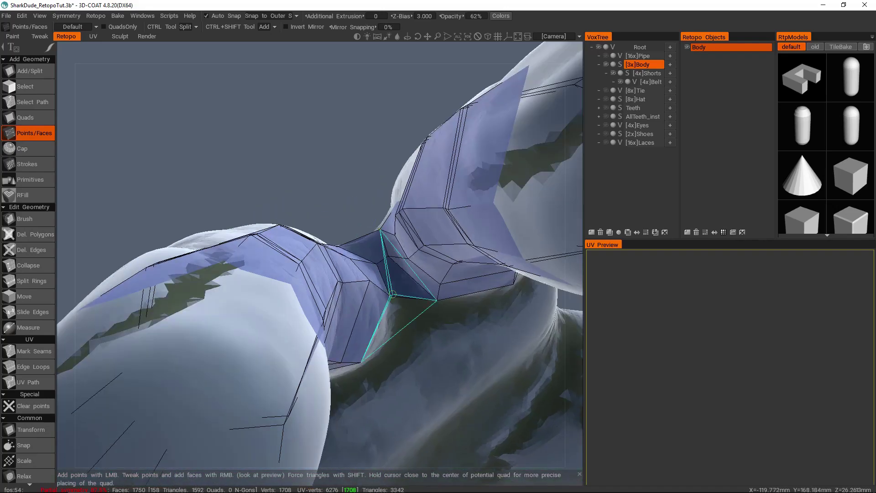
# - Bridge the gap between the middle and ring finger bases with two quads
pyautogui.keyDown('alt'); pyautogui.moveTo(393, 305); pyautogui.dragTo(335, 263); pyautogui.keyUp('alt')
pyautogui.rightClick(334, 247)
pyautogui.rightClick(322, 256)
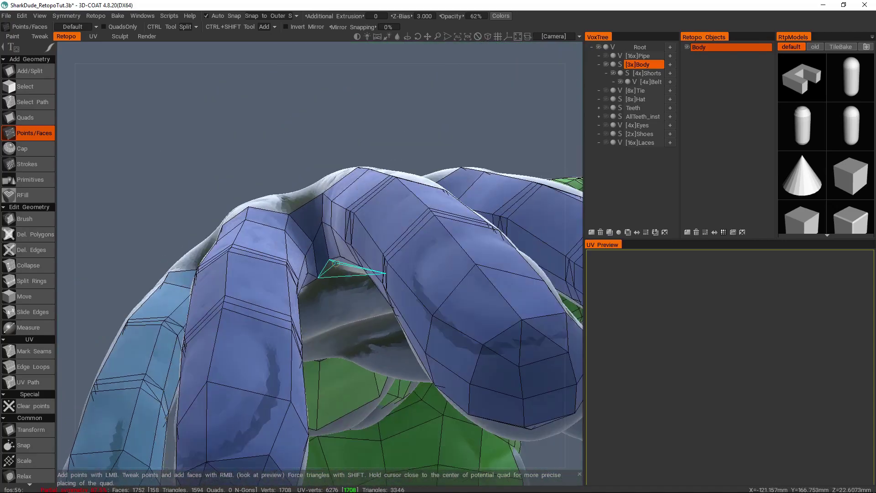
# - Try to bridge the ring and little finger bases with two quads, then undo them
pyautogui.moveTo(322, 231)
pyautogui.keyDown('alt'); pyautogui.mouseDown()
pyautogui.moveTo(340, 267)
pyautogui.moveTo(319, 239)
pyautogui.moveTo(293, 244)
pyautogui.moveTo(328, 307)
pyautogui.moveTo(273, 339)
pyautogui.moveTo(271, 221)
pyautogui.moveTo(341, 296)
pyautogui.moveTo(399, 263)
pyautogui.moveTo(326, 285)
pyautogui.moveTo(336, 277)
pyautogui.moveTo(367, 362)
pyautogui.moveTo(334, 243)
pyautogui.mouseUp(); pyautogui.keyUp('alt')
pyautogui.rightClick(293, 244)
pyautogui.rightClick(297, 265)
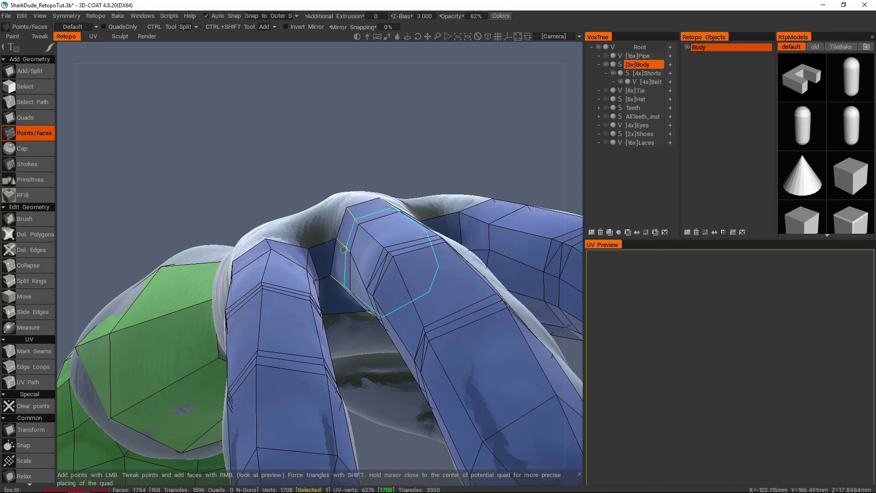
pyautogui.hotkey('ctrl', 'z')
pyautogui.hotkey('ctrl', 'z')
# - Add two quads joining the base of the ring finger to the base of the little finger
pyautogui.keyDown('alt'); pyautogui.moveTo(378, 245); pyautogui.dragTo(356, 195); pyautogui.keyUp('alt')
pyautogui.keyDown('alt'); pyautogui.moveTo(322, 233); pyautogui.dragTo(337, 294); pyautogui.keyUp('alt')
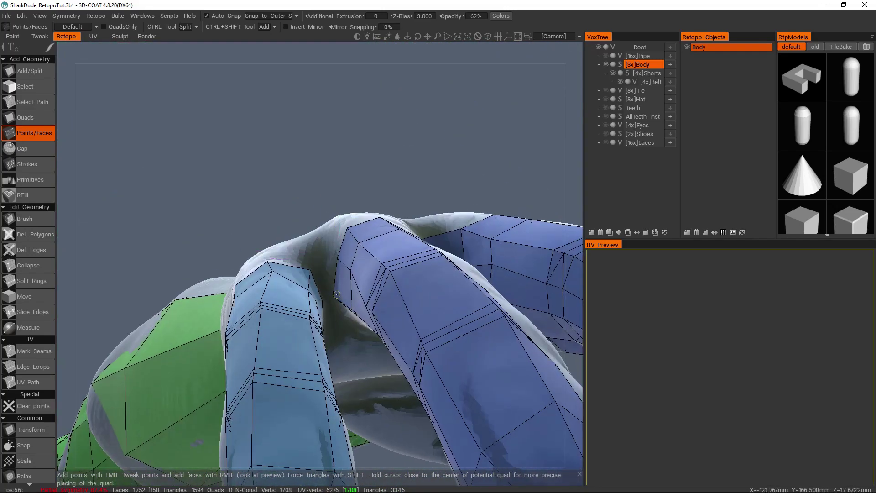
pyautogui.rightClick(328, 258)
pyautogui.keyDown('alt'); pyautogui.moveTo(328, 259); pyautogui.dragTo(333, 293); pyautogui.keyUp('alt')
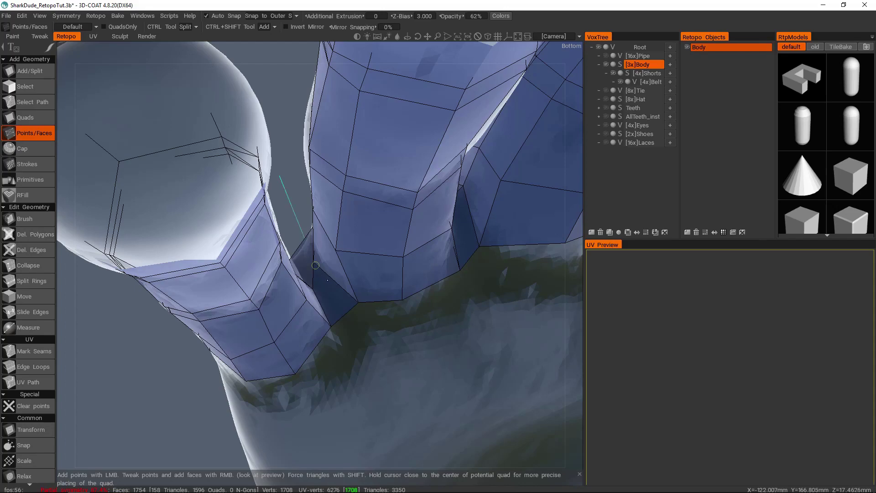
# - Select the ring finger's vertices with the Select tool in Vertices mode
pyautogui.keyDown('alt'); pyautogui.moveTo(321, 272); pyautogui.dragTo(383, 273); pyautogui.keyUp('alt')
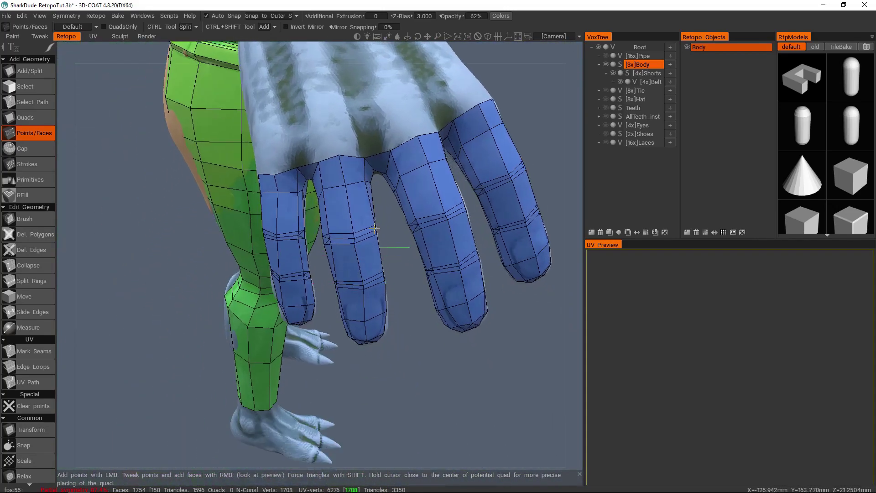
pyautogui.press('space')
pyautogui.click(370, 124)
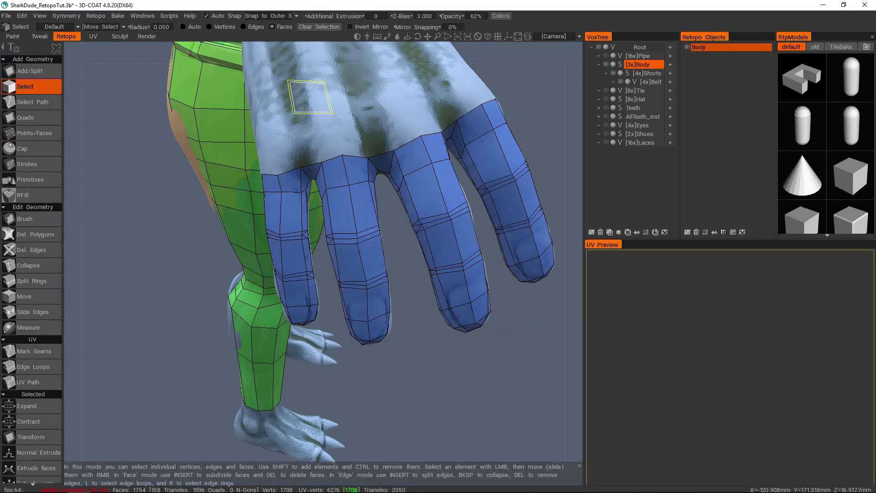
pyautogui.click(223, 25)
pyautogui.keyDown('alt'); pyautogui.moveTo(385, 215); pyautogui.dragTo(379, 225, button='right'); pyautogui.keyUp('alt')
pyautogui.keyDown('alt'); pyautogui.moveTo(379, 226); pyautogui.dragTo(388, 216); pyautogui.keyUp('alt')
pyautogui.press('space')
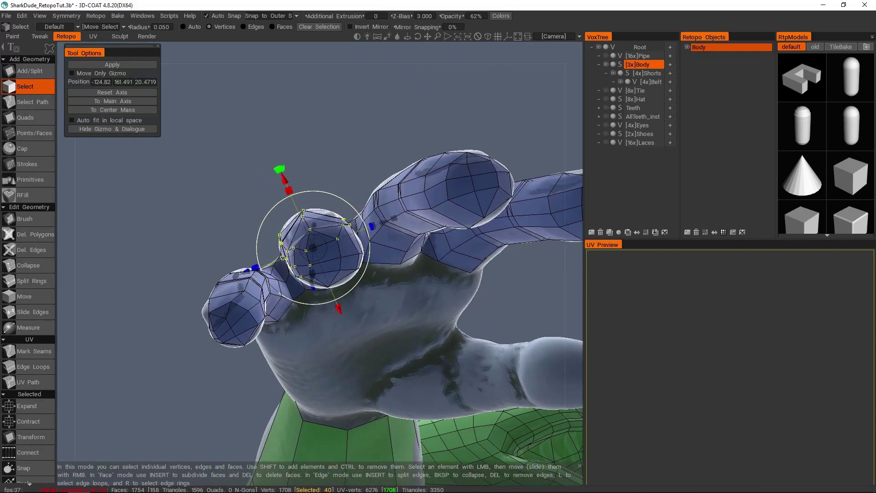
pyautogui.moveTo(410, 150)
pyautogui.keyDown('alt'); pyautogui.mouseDown()
pyautogui.moveTo(410, 183)
pyautogui.moveTo(436, 244)
pyautogui.mouseUp(); pyautogui.keyUp('alt')
pyautogui.press('e')
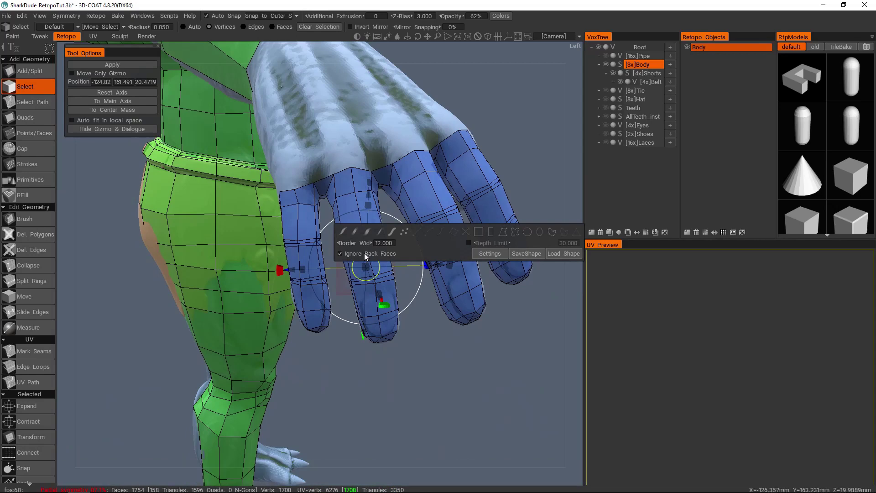
pyautogui.keyDown('alt'); pyautogui.moveTo(366, 267); pyautogui.dragTo(370, 272); pyautogui.keyUp('alt')
pyautogui.press('space')
pyautogui.press('space')
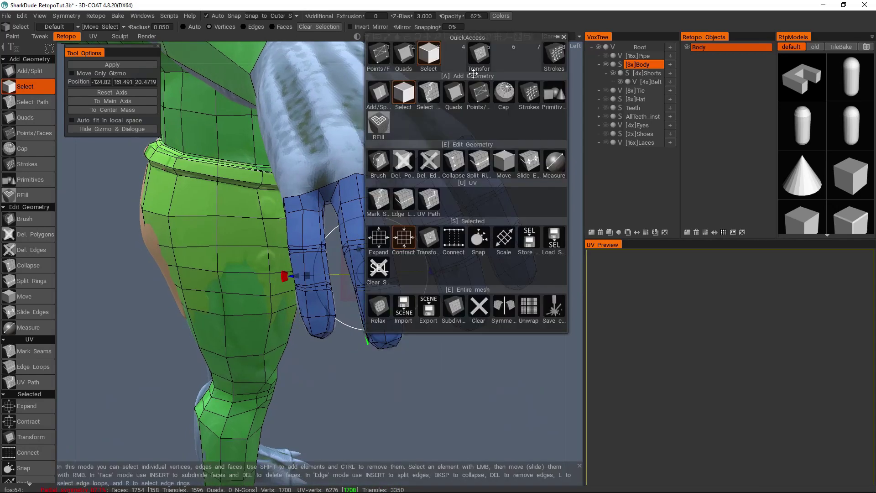
pyautogui.click(406, 219)
pyautogui.moveTo(387, 202)
pyautogui.keyDown('alt'); pyautogui.mouseDown()
pyautogui.moveTo(390, 222)
pyautogui.moveTo(392, 204)
pyautogui.mouseUp(); pyautogui.keyUp('alt')
pyautogui.keyDown('alt'); pyautogui.moveTo(404, 267); pyautogui.dragTo(400, 222); pyautogui.keyUp('alt')
pyautogui.press('space')
pyautogui.click(355, 287)
pyautogui.keyDown('alt'); pyautogui.moveTo(365, 274); pyautogui.dragTo(427, 254); pyautogui.keyUp('alt')
# - Tweak the index finger's palm-side base vertices down into the palm with Points/Faces
pyautogui.press('space')
pyautogui.click(438, 180)
pyautogui.keyDown('alt'); pyautogui.moveTo(429, 192); pyautogui.dragTo(310, 219); pyautogui.keyUp('alt')
pyautogui.keyDown('alt'); pyautogui.moveTo(240, 255); pyautogui.dragTo(426, 254); pyautogui.keyUp('alt')
pyautogui.keyDown('alt'); pyautogui.moveTo(426, 254); pyautogui.dragTo(338, 223, button='middle'); pyautogui.keyUp('alt')
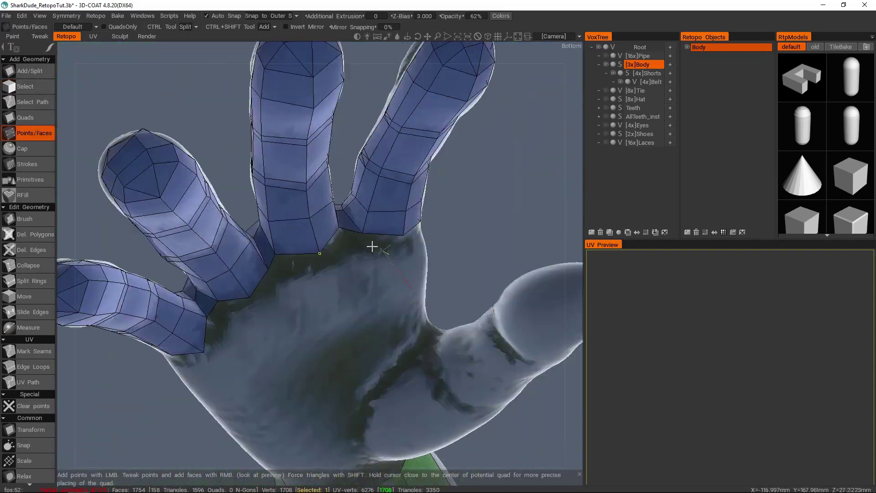
pyautogui.keyDown('alt'); pyautogui.moveTo(376, 228); pyautogui.dragTo(365, 248, button='right'); pyautogui.keyUp('alt')
pyautogui.keyDown('alt'); pyautogui.moveTo(365, 249); pyautogui.dragTo(346, 253); pyautogui.keyUp('alt')
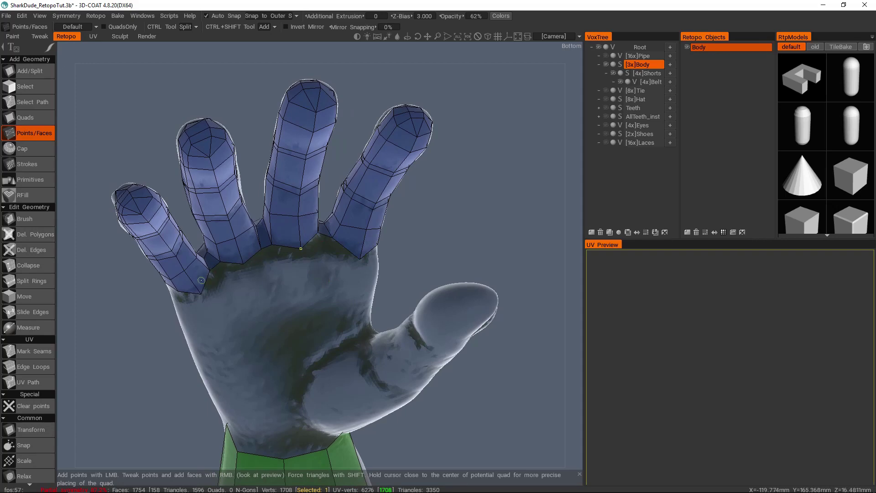
# - Examine the finger bases and their bridges from the palm and the back of the hand
pyautogui.keyDown('alt'); pyautogui.moveTo(231, 267); pyautogui.dragTo(268, 251); pyautogui.keyUp('alt')
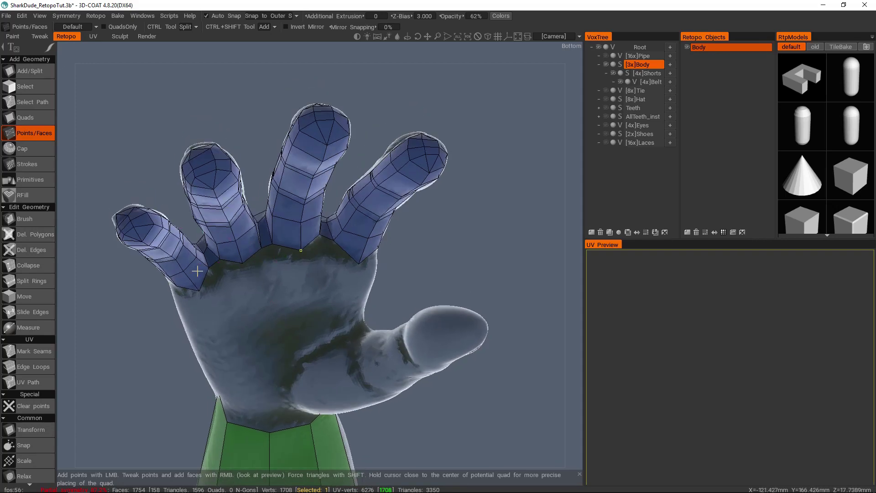
pyautogui.keyDown('alt'); pyautogui.moveTo(281, 206); pyautogui.dragTo(283, 245); pyautogui.keyUp('alt')
pyautogui.keyDown('alt'); pyautogui.moveTo(273, 251); pyautogui.dragTo(285, 231, button='middle'); pyautogui.keyUp('alt')
pyautogui.keyDown('alt'); pyautogui.moveTo(285, 230); pyautogui.dragTo(264, 223); pyautogui.keyUp('alt')
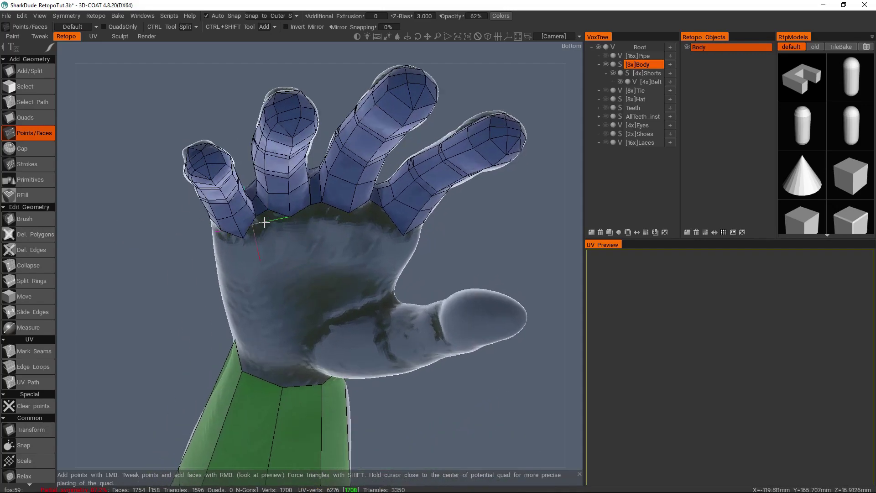
pyautogui.keyDown('alt'); pyautogui.moveTo(264, 223); pyautogui.dragTo(186, 169, button='right'); pyautogui.keyUp('alt')
pyautogui.keyDown('alt'); pyautogui.moveTo(252, 163); pyautogui.dragTo(266, 182); pyautogui.keyUp('alt')
pyautogui.keyDown('alt'); pyautogui.moveTo(378, 191); pyautogui.dragTo(297, 214); pyautogui.keyUp('alt')
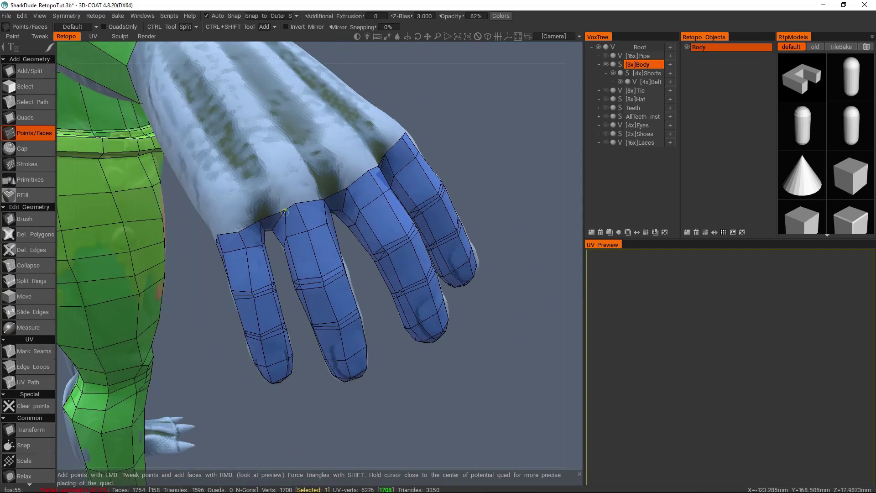
pyautogui.keyDown('alt'); pyautogui.moveTo(355, 231); pyautogui.dragTo(224, 220); pyautogui.keyUp('alt')
pyautogui.keyDown('alt'); pyautogui.moveTo(395, 143); pyautogui.dragTo(343, 173, button='middle'); pyautogui.keyUp('alt')
pyautogui.keyDown('alt'); pyautogui.moveTo(343, 156); pyautogui.dragTo(343, 194); pyautogui.keyUp('alt')
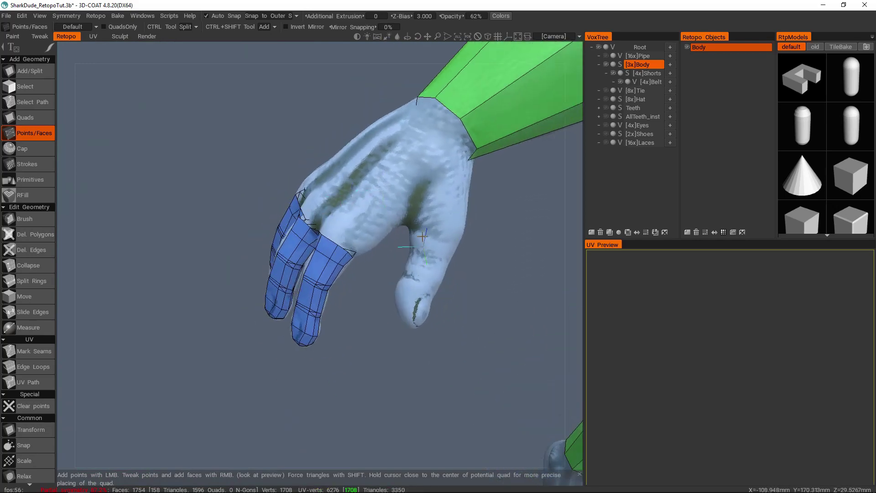
# - Cover the thumb from tip to base with a new quad mesh in the Body retopo object
pyautogui.keyDown('alt'); pyautogui.moveTo(422, 236); pyautogui.dragTo(379, 268, button='middle'); pyautogui.keyUp('alt')
pyautogui.keyDown('alt'); pyautogui.moveTo(313, 267); pyautogui.dragTo(356, 246, button='right'); pyautogui.keyUp('alt')
pyautogui.rightClick(340, 251)
pyautogui.keyDown('alt'); pyautogui.moveTo(339, 250); pyautogui.dragTo(282, 167); pyautogui.keyUp('alt')
pyautogui.rightClick(338, 229)
pyautogui.press('space')
pyautogui.click(456, 146)
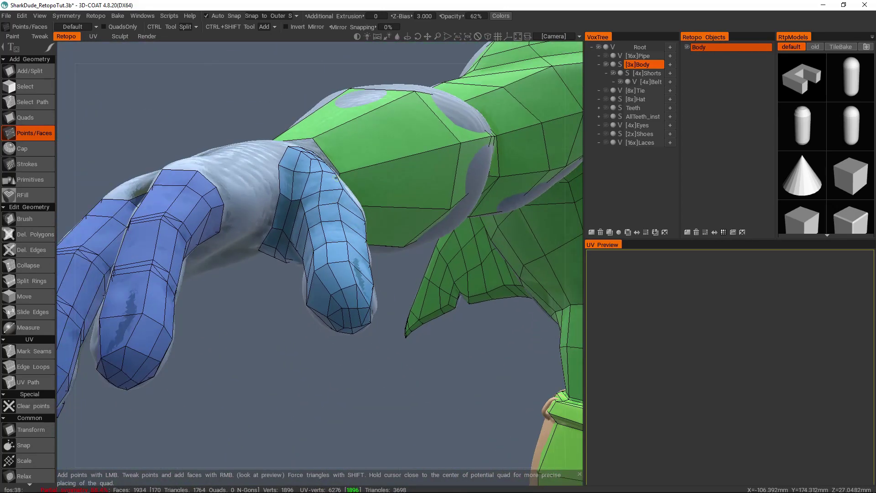
# - Remove a lengthwise edge loop from the thumb mesh and check the thinned-out topology from several sides
pyautogui.keyDown('alt'); pyautogui.moveTo(340, 253); pyautogui.dragTo(352, 239); pyautogui.keyUp('alt')
pyautogui.moveTo(367, 283); pyautogui.dragTo(267, 230, button='middle')
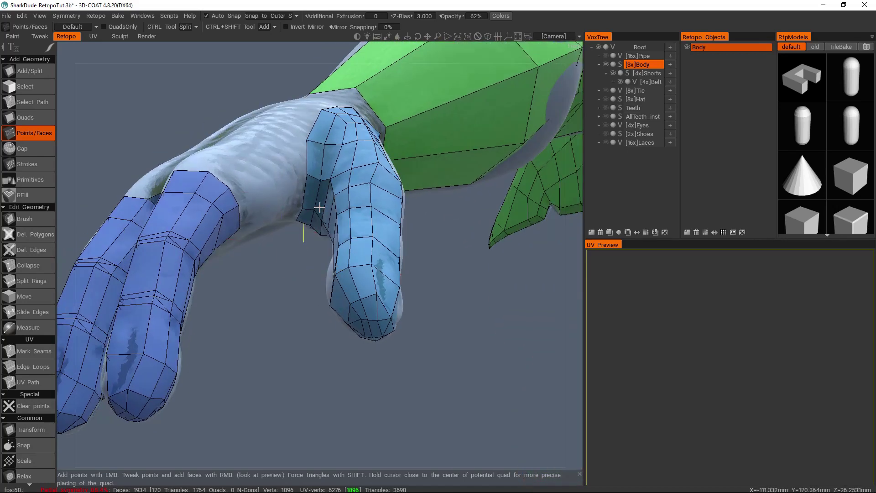
pyautogui.press('space')
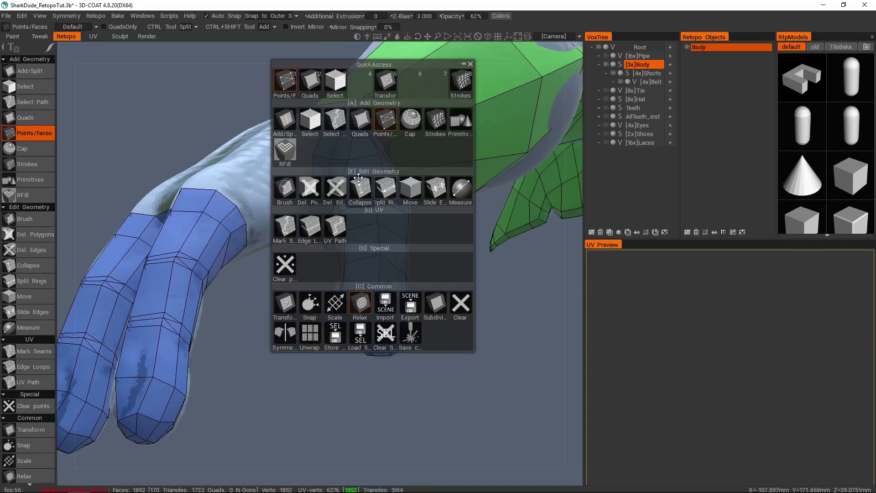
pyautogui.click(335, 82)
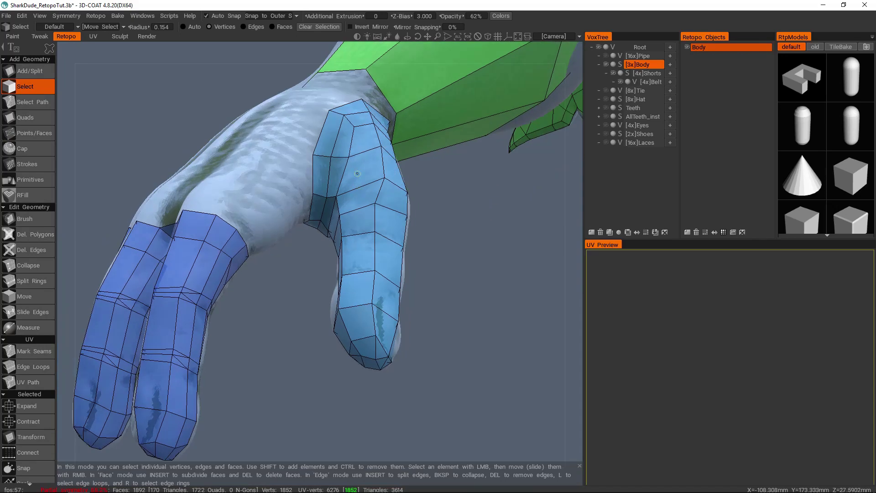
pyautogui.press('space')
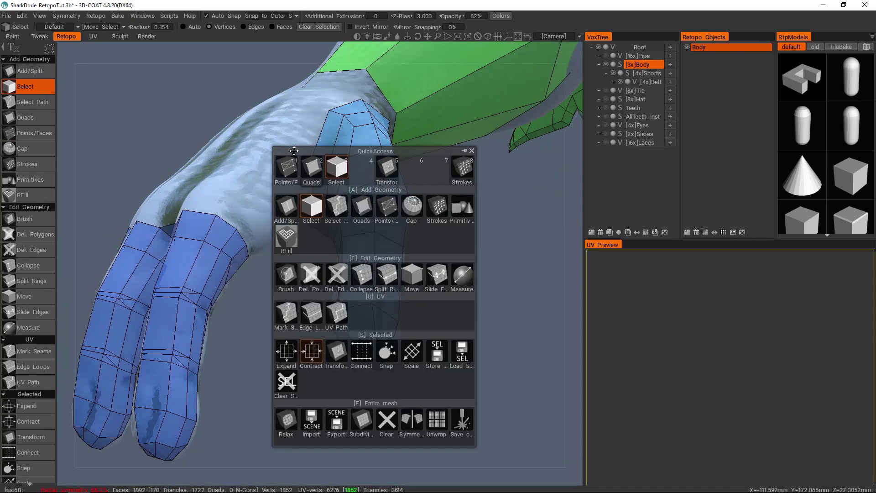
pyautogui.click(293, 155)
pyautogui.keyDown('alt'); pyautogui.moveTo(373, 334); pyautogui.dragTo(362, 248); pyautogui.keyUp('alt')
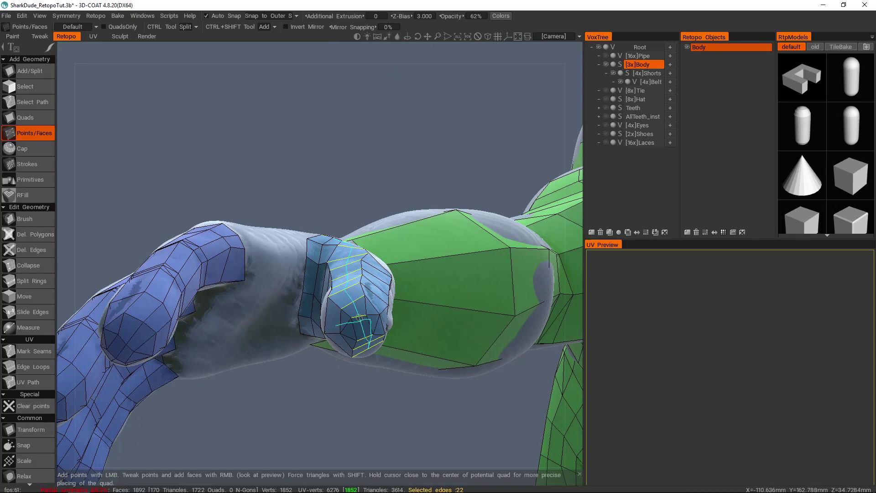
pyautogui.moveTo(356, 305); pyautogui.dragTo(246, 316, button='middle')
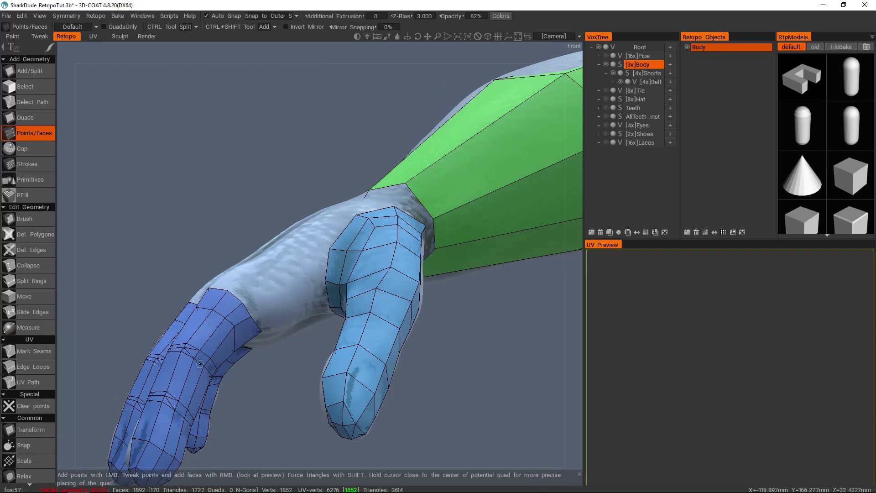
pyautogui.moveTo(206, 346); pyautogui.dragTo(383, 244, button='middle')
# - Select the excess rows of faces around the thumb's base in face selection mode and delete them
pyautogui.press('space')
pyautogui.click(316, 153)
pyautogui.press('space')
pyautogui.click(344, 126)
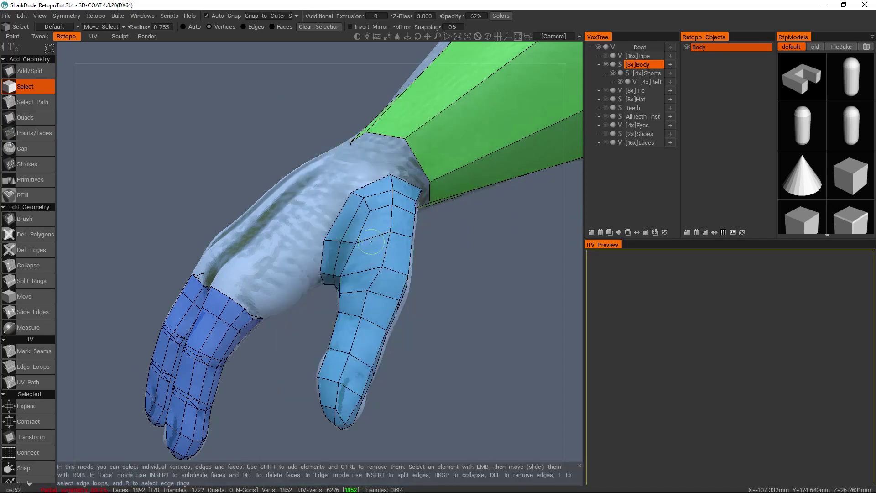
pyautogui.click(373, 225)
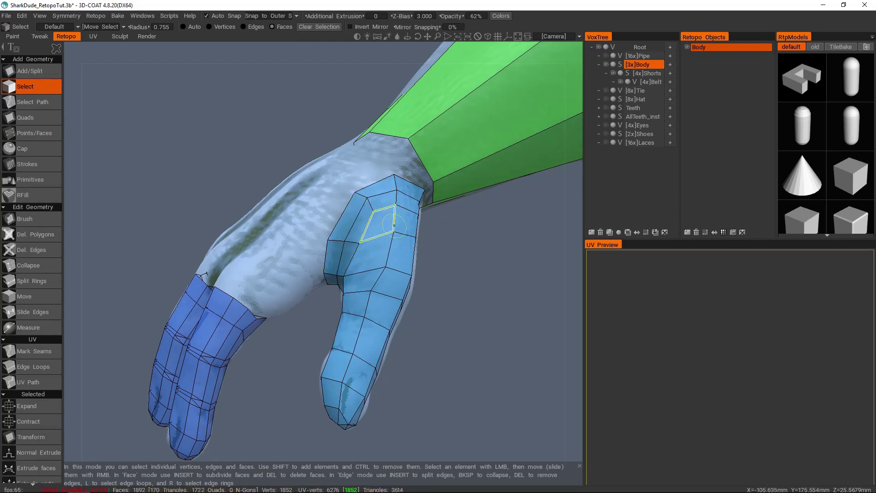
pyautogui.press('space')
pyautogui.click(284, 223)
pyautogui.moveTo(371, 244)
pyautogui.mouseDown()
pyautogui.moveTo(340, 255)
pyautogui.moveTo(374, 189)
pyautogui.moveTo(397, 207)
pyautogui.moveTo(400, 186)
pyautogui.moveTo(386, 242)
pyautogui.moveTo(372, 242)
pyautogui.moveTo(384, 179)
pyautogui.mouseUp()
pyautogui.press('Delete')
# - Add a quad at the upper base of the thumb mesh with Points/Faces
pyautogui.press('space')
pyautogui.click(299, 90)
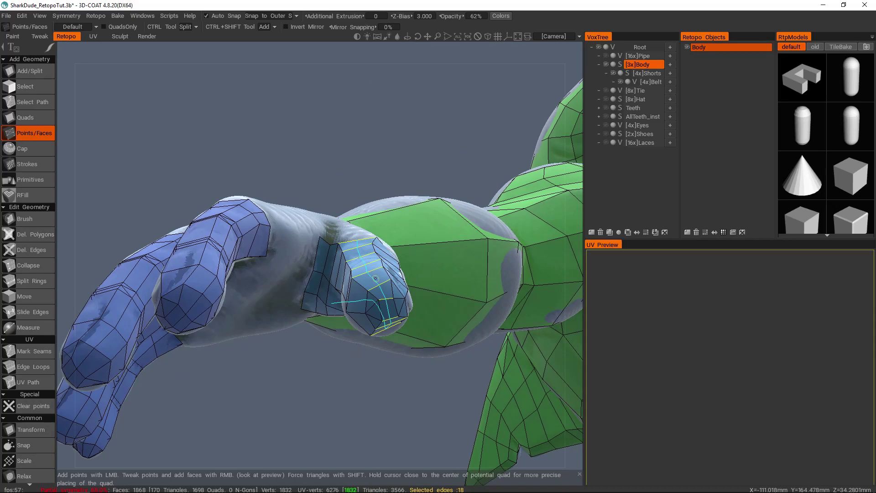
pyautogui.moveTo(360, 246)
pyautogui.keyDown('alt'); pyautogui.mouseDown()
pyautogui.moveTo(365, 260)
pyautogui.moveTo(353, 246)
pyautogui.mouseUp(); pyautogui.keyUp('alt')
pyautogui.rightClick(368, 228)
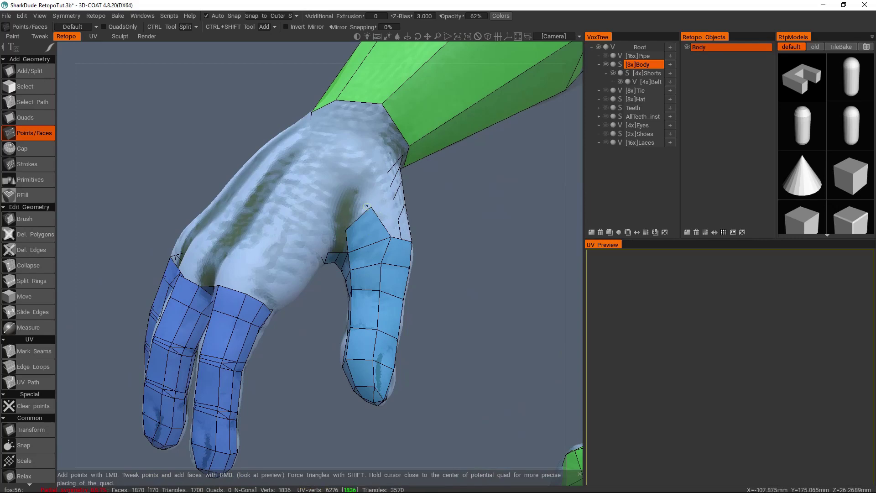
pyautogui.keyDown('alt'); pyautogui.moveTo(366, 226); pyautogui.dragTo(367, 252); pyautogui.keyUp('alt')
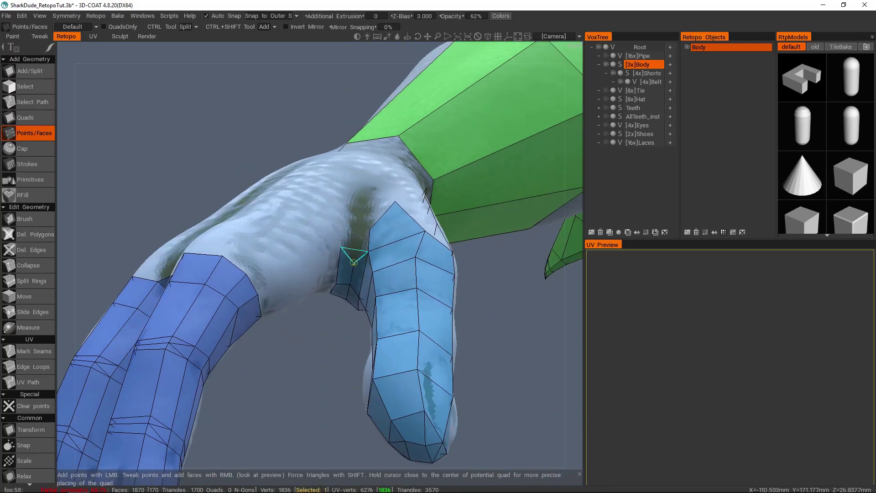
# - Place two points on the web beside the thumb and join them to the thumb's base with a quad
pyautogui.keyDown('alt'); pyautogui.moveTo(341, 265); pyautogui.dragTo(373, 215); pyautogui.keyUp('alt')
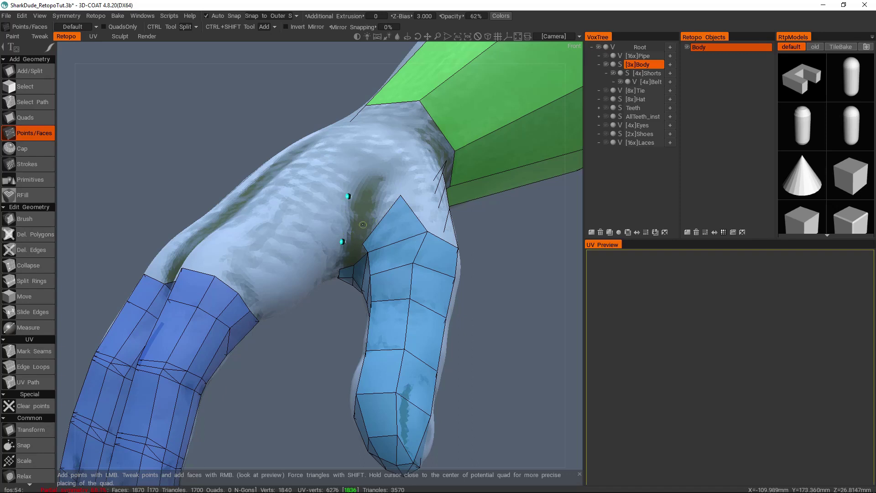
pyautogui.keyDown('alt'); pyautogui.moveTo(362, 225); pyautogui.dragTo(371, 223); pyautogui.keyUp('alt')
pyautogui.moveTo(407, 195); pyautogui.dragTo(412, 200)
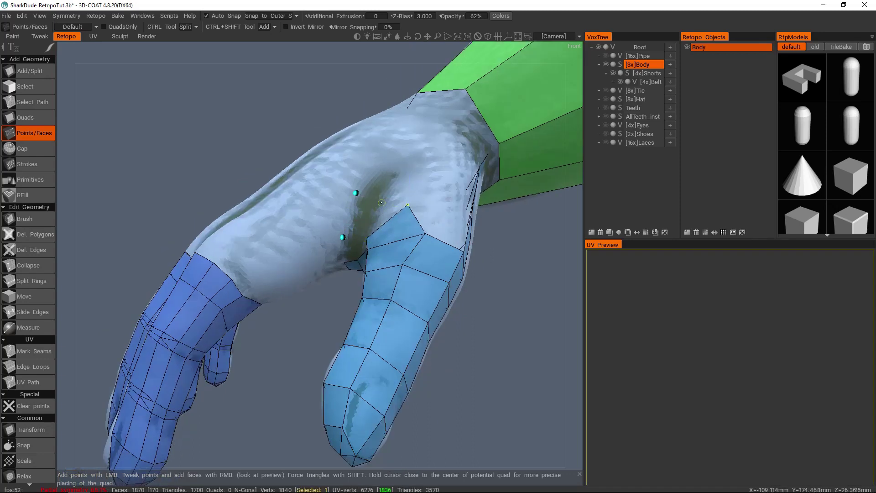
pyautogui.keyDown('alt'); pyautogui.moveTo(362, 192); pyautogui.dragTo(414, 308); pyautogui.keyUp('alt')
# - Extend the web strip by two quads toward the index finger's base with the Quads tool
pyautogui.press('space')
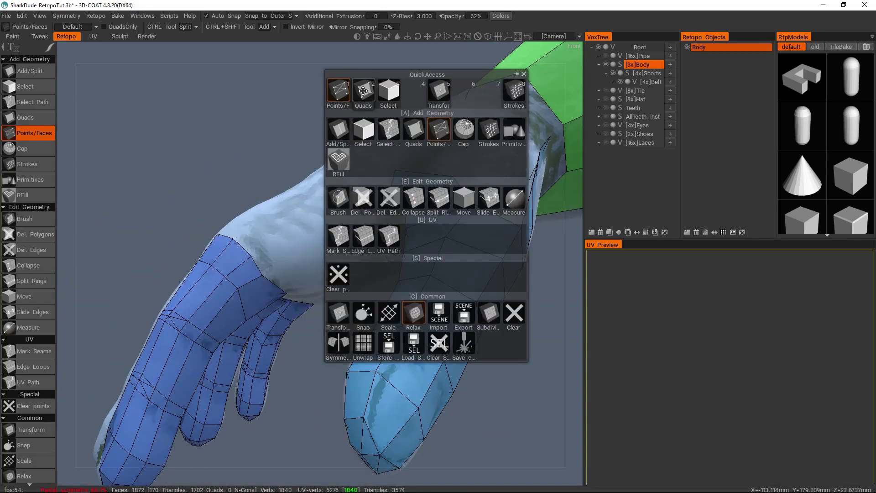
pyautogui.click(415, 129)
pyautogui.click(320, 218)
pyautogui.click(335, 247)
pyautogui.keyDown('alt'); pyautogui.moveTo(334, 246); pyautogui.dragTo(383, 215, button='middle'); pyautogui.keyUp('alt')
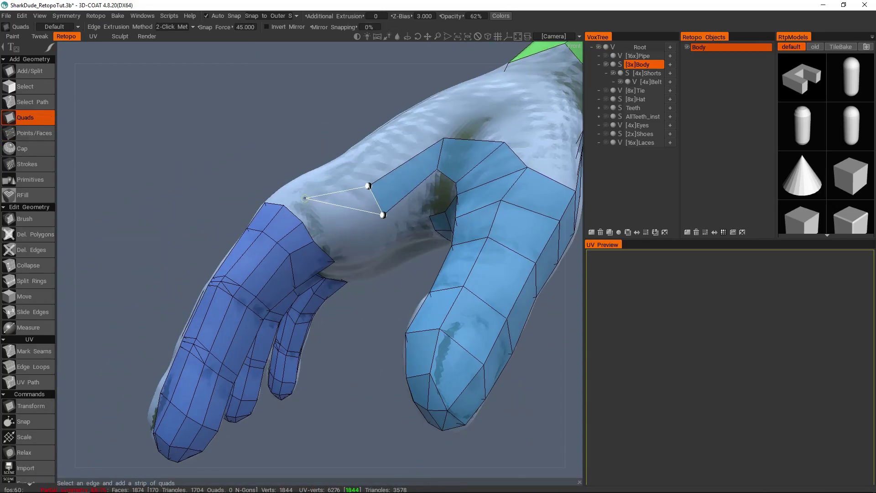
pyautogui.click(330, 232)
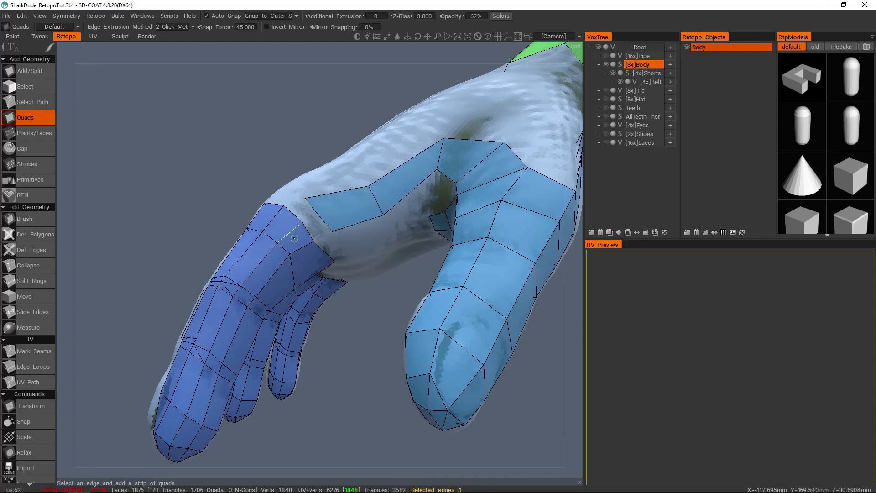
# - Reposition the web strip's vertices so it runs evenly from the thumb to the index finger
pyautogui.moveTo(370, 186); pyautogui.dragTo(363, 174)
pyautogui.keyDown('alt'); pyautogui.moveTo(383, 213); pyautogui.dragTo(451, 174); pyautogui.keyUp('alt')
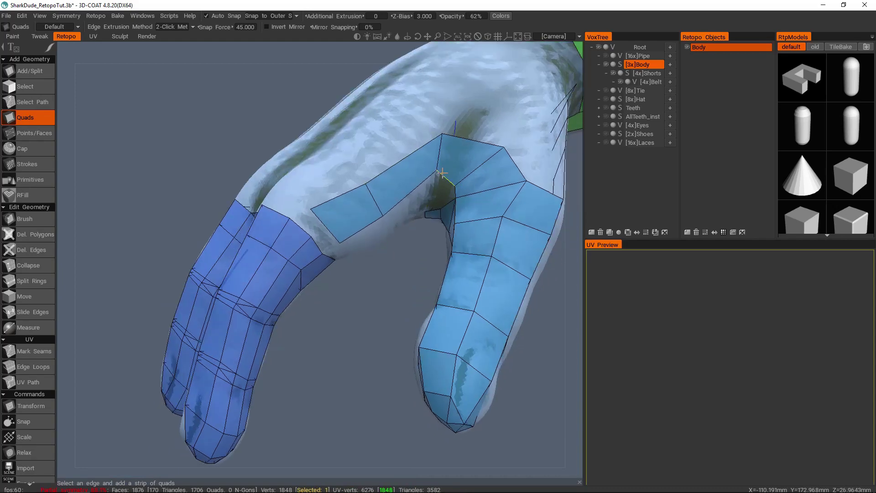
pyautogui.moveTo(442, 134); pyautogui.dragTo(445, 145)
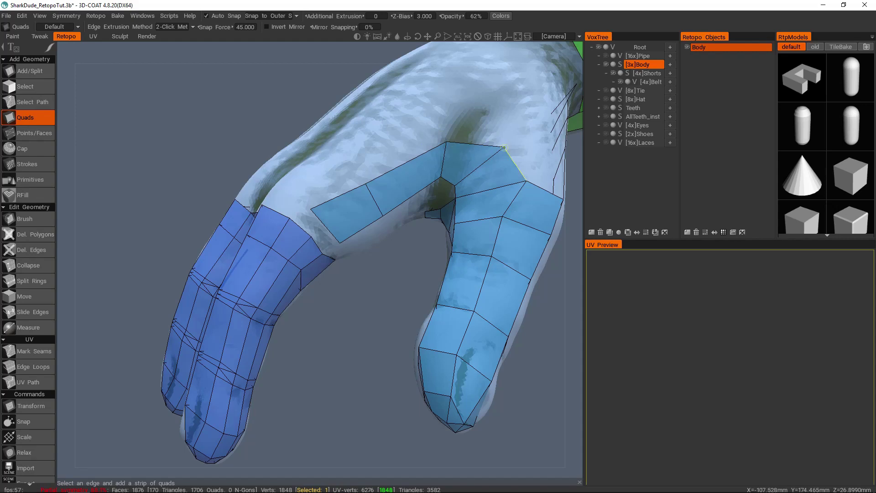
pyautogui.keyDown('alt'); pyautogui.moveTo(510, 186); pyautogui.dragTo(387, 192); pyautogui.keyUp('alt')
# - Split the web strip and thumb along their length and connect the strip to the index finger's base
pyautogui.press('2')
pyautogui.keyDown('ctrl'); pyautogui.click(459, 195); pyautogui.keyUp('ctrl')
pyautogui.moveTo(321, 177); pyautogui.dragTo(321, 211, button='right')
pyautogui.keyDown('alt'); pyautogui.moveTo(335, 235); pyautogui.dragTo(238, 350); pyautogui.keyUp('alt')
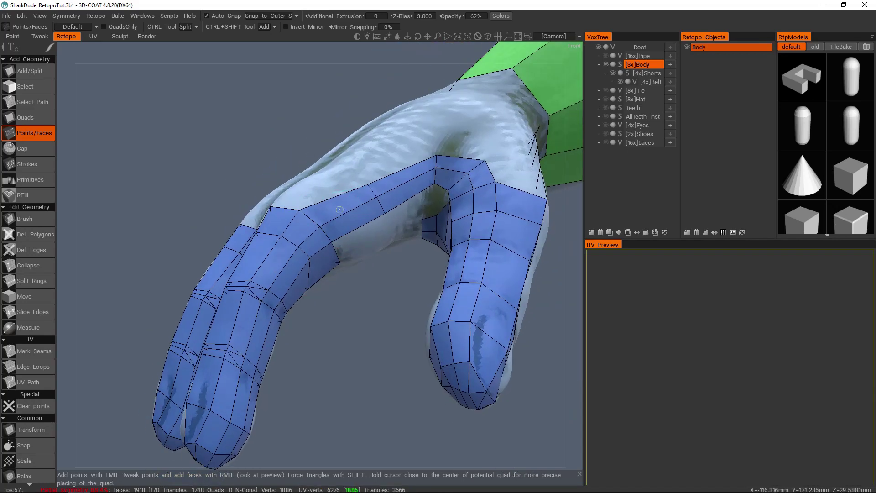
# - Select the unwanted faces at the thumb's palm-side base and delete them
pyautogui.keyDown('alt'); pyautogui.moveTo(471, 386); pyautogui.dragTo(445, 338, button='right'); pyautogui.keyUp('alt')
pyautogui.keyDown('alt'); pyautogui.moveTo(446, 338); pyautogui.dragTo(393, 292); pyautogui.keyUp('alt')
pyautogui.press('space')
pyautogui.click(303, 279)
pyautogui.keyDown('alt'); pyautogui.moveTo(374, 239); pyautogui.dragTo(461, 187, button='right'); pyautogui.keyUp('alt')
pyautogui.keyDown('alt'); pyautogui.moveTo(461, 187); pyautogui.dragTo(327, 283); pyautogui.keyUp('alt')
pyautogui.keyDown('alt'); pyautogui.moveTo(327, 284); pyautogui.dragTo(331, 266, button='right'); pyautogui.keyUp('alt')
pyautogui.press('space')
pyautogui.click(278, 180)
pyautogui.keyDown('alt'); pyautogui.moveTo(278, 179); pyautogui.dragTo(353, 217); pyautogui.keyUp('alt')
pyautogui.press('Delete')
# - Place points on the palm with Points/Faces and fill a row of quads around the thumb's base
pyautogui.press('space')
pyautogui.click(381, 122)
pyautogui.keyDown('alt'); pyautogui.moveTo(381, 123); pyautogui.dragTo(310, 292); pyautogui.keyUp('alt')
pyautogui.click(244, 233)
pyautogui.rightClick(239, 259)
pyautogui.rightClick(303, 278)
pyautogui.click(310, 301)
pyautogui.rightClick(294, 268)
pyautogui.click(360, 311)
pyautogui.rightClick(343, 286)
pyautogui.rightClick(383, 288)
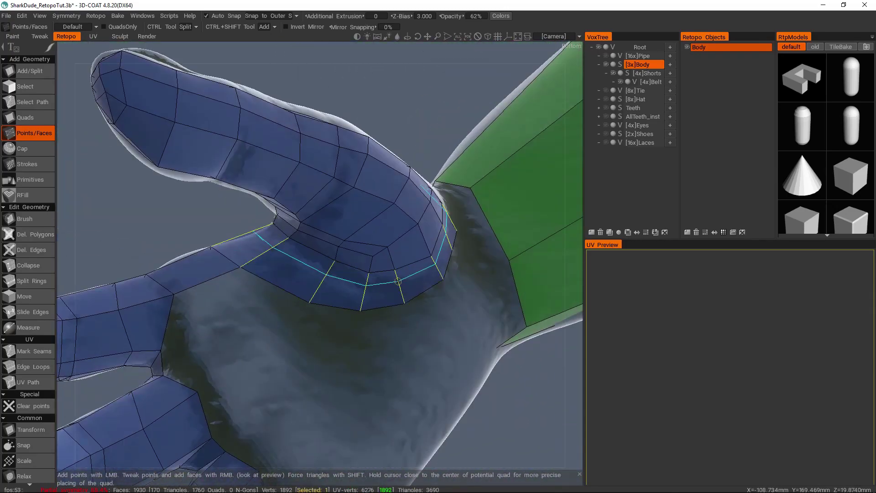
# - Build a quad strip along the outer edge of the hand toward the little finger and split it lengthwise
pyautogui.keyDown('alt'); pyautogui.moveTo(399, 286); pyautogui.dragTo(416, 362, button='right'); pyautogui.keyUp('alt')
pyautogui.keyDown('alt'); pyautogui.moveTo(416, 362); pyautogui.dragTo(280, 293); pyautogui.keyUp('alt')
pyautogui.click(268, 256)
pyautogui.click(375, 325)
pyautogui.click(358, 346)
pyautogui.click(252, 276)
pyautogui.rightClick(314, 301)
pyautogui.keyDown('alt'); pyautogui.moveTo(365, 342); pyautogui.dragTo(303, 295, button='right'); pyautogui.keyUp('alt')
pyautogui.keyDown('ctrl'); pyautogui.click(311, 283); pyautogui.keyUp('ctrl')
pyautogui.keyDown('ctrl'); pyautogui.click(373, 336); pyautogui.keyUp('ctrl')
pyautogui.rightClick(303, 295)
pyautogui.keyDown('alt'); pyautogui.moveTo(303, 295); pyautogui.dragTo(319, 306); pyautogui.keyUp('alt')
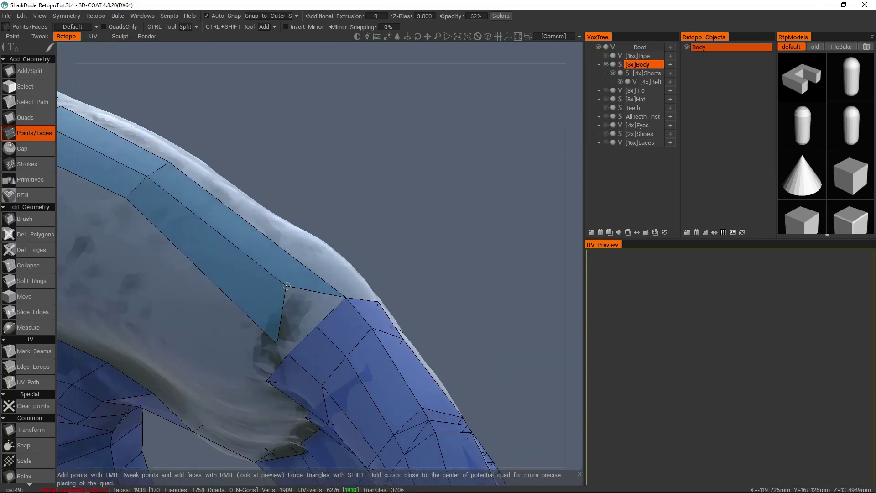
# - Connect the outer hand strip to the little finger's base with additional faces
pyautogui.rightClick(319, 305)
pyautogui.keyDown('alt'); pyautogui.moveTo(343, 295); pyautogui.dragTo(211, 277, button='right'); pyautogui.keyUp('alt')
pyautogui.keyDown('alt'); pyautogui.moveTo(212, 277); pyautogui.dragTo(303, 296); pyautogui.keyUp('alt')
pyautogui.keyDown('alt'); pyautogui.moveTo(303, 297); pyautogui.dragTo(341, 275, button='right'); pyautogui.keyUp('alt')
pyautogui.rightClick(325, 254)
pyautogui.keyDown('alt'); pyautogui.moveTo(324, 253); pyautogui.dragTo(324, 217); pyautogui.keyUp('alt')
pyautogui.keyDown('alt'); pyautogui.moveTo(324, 217); pyautogui.dragTo(255, 228, button='right'); pyautogui.keyUp('alt')
pyautogui.keyDown('alt'); pyautogui.moveTo(256, 228); pyautogui.dragTo(281, 232); pyautogui.keyUp('alt')
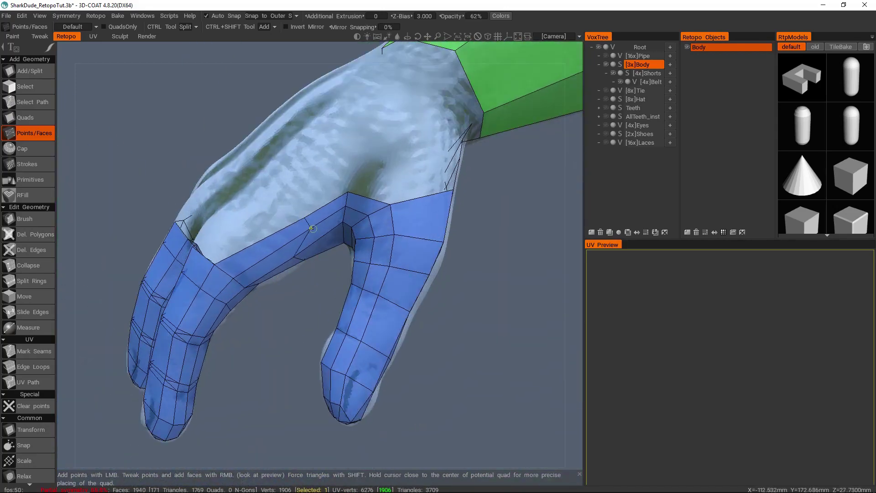
# - Split an edge ring across the web strip between the thumb and the index finger
pyautogui.keyDown('alt'); pyautogui.moveTo(317, 243); pyautogui.dragTo(315, 328); pyautogui.keyUp('alt')
pyautogui.keyDown('ctrl'); pyautogui.click(270, 232); pyautogui.keyUp('ctrl')
pyautogui.keyDown('alt'); pyautogui.moveTo(291, 238); pyautogui.dragTo(383, 210); pyautogui.keyUp('alt')
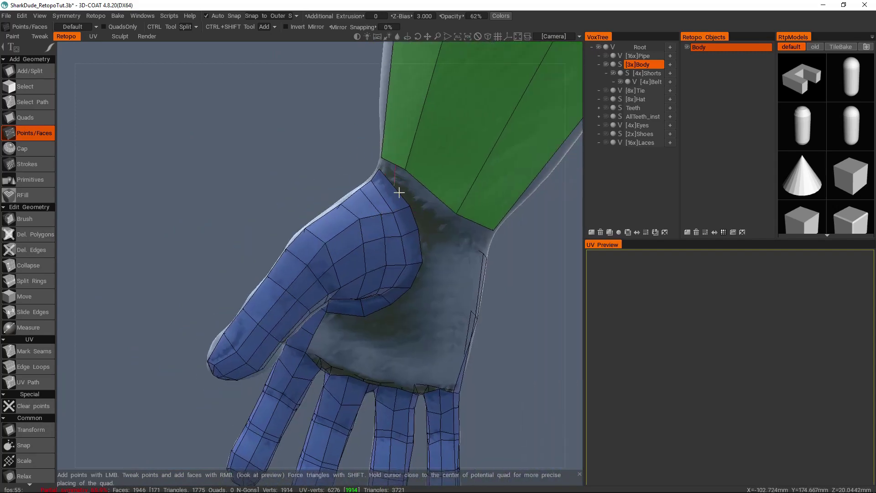
# - Examine the unmeshed back of the hand, the wrist gap and the thumb's base from several angles
pyautogui.keyDown('alt'); pyautogui.moveTo(399, 222); pyautogui.dragTo(351, 228, button='middle'); pyautogui.keyUp('alt')
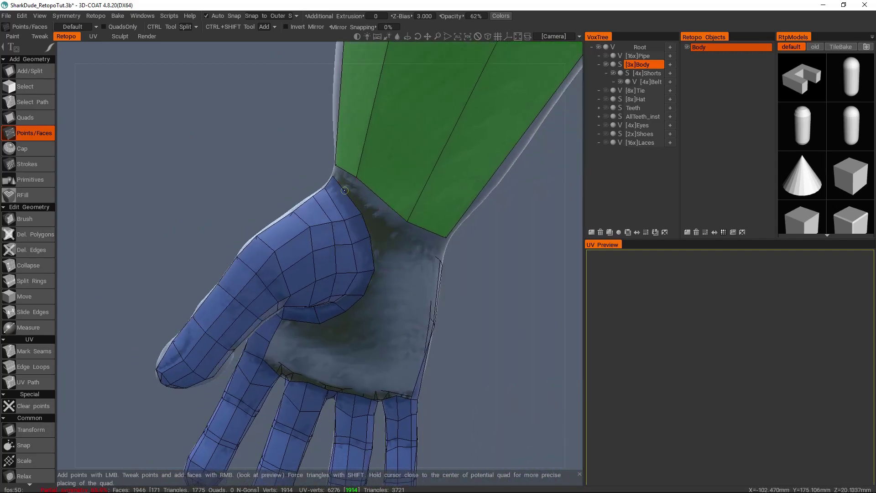
pyautogui.keyDown('alt'); pyautogui.moveTo(347, 207); pyautogui.dragTo(254, 184); pyautogui.keyUp('alt')
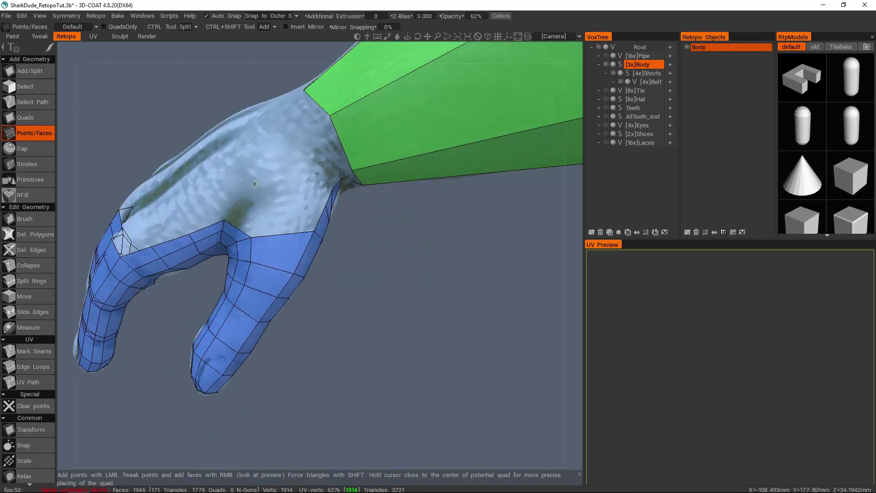
pyautogui.keyDown('alt'); pyautogui.moveTo(294, 144); pyautogui.dragTo(350, 184); pyautogui.keyUp('alt')
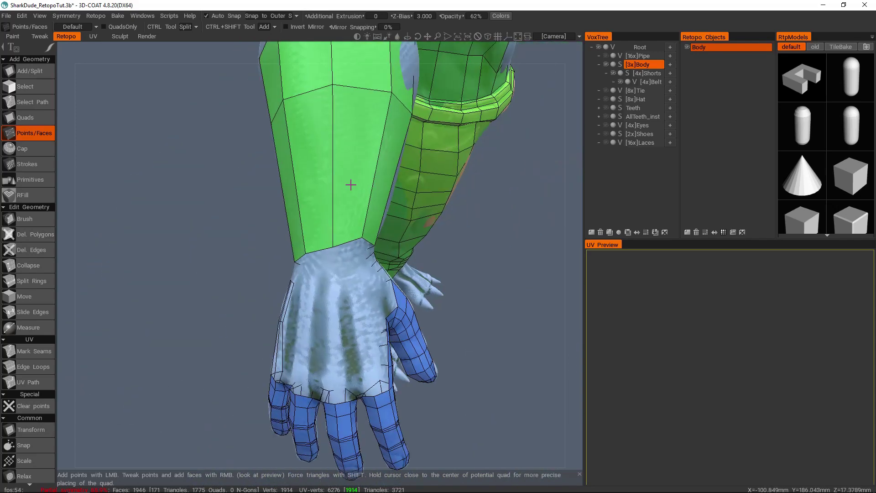
pyautogui.keyDown('alt'); pyautogui.moveTo(376, 217); pyautogui.dragTo(287, 234); pyautogui.keyUp('alt')
pyautogui.keyDown('alt'); pyautogui.moveTo(363, 271); pyautogui.dragTo(360, 301); pyautogui.keyUp('alt')
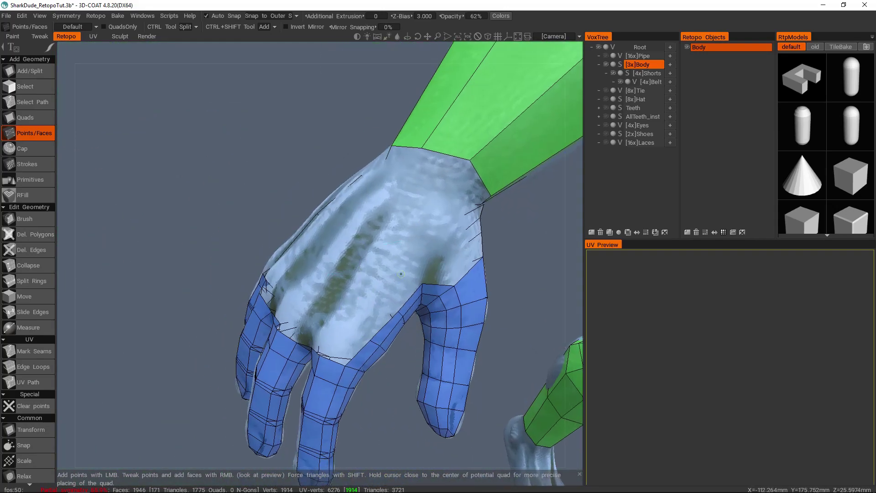
pyautogui.keyDown('alt'); pyautogui.moveTo(380, 233); pyautogui.dragTo(368, 258); pyautogui.keyUp('alt')
pyautogui.keyDown('alt'); pyautogui.moveTo(428, 266); pyautogui.dragTo(399, 291); pyautogui.keyUp('alt')
pyautogui.keyDown('alt'); pyautogui.moveTo(399, 291); pyautogui.dragTo(330, 243, button='right'); pyautogui.keyUp('alt')
pyautogui.keyDown('alt'); pyautogui.moveTo(330, 242); pyautogui.dragTo(318, 238, button='middle'); pyautogui.keyUp('alt')
pyautogui.keyDown('alt'); pyautogui.moveTo(294, 273); pyautogui.dragTo(429, 245, button='middle'); pyautogui.keyUp('alt')
pyautogui.keyDown('alt'); pyautogui.moveTo(430, 245); pyautogui.dragTo(392, 243, button='right'); pyautogui.keyUp('alt')
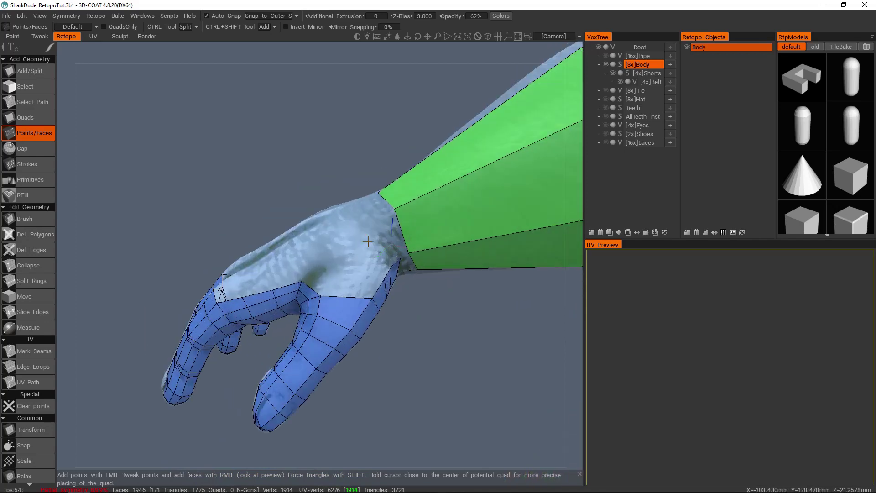
pyautogui.keyDown('alt'); pyautogui.moveTo(347, 267); pyautogui.dragTo(362, 286, button='right'); pyautogui.keyUp('alt')
pyautogui.keyDown('alt'); pyautogui.moveTo(362, 285); pyautogui.dragTo(368, 283); pyautogui.keyUp('alt')
pyautogui.keyDown('alt'); pyautogui.moveTo(367, 283); pyautogui.dragTo(347, 266, button='right'); pyautogui.keyUp('alt')
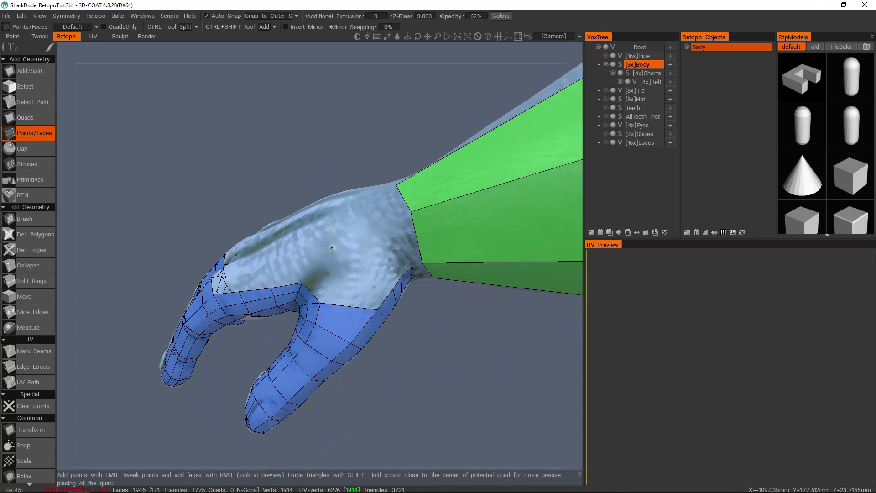
pyautogui.keyDown('alt'); pyautogui.moveTo(332, 248); pyautogui.dragTo(344, 231, button='middle'); pyautogui.keyUp('alt')
pyautogui.keyDown('alt'); pyautogui.moveTo(345, 231); pyautogui.dragTo(264, 305); pyautogui.keyUp('alt')
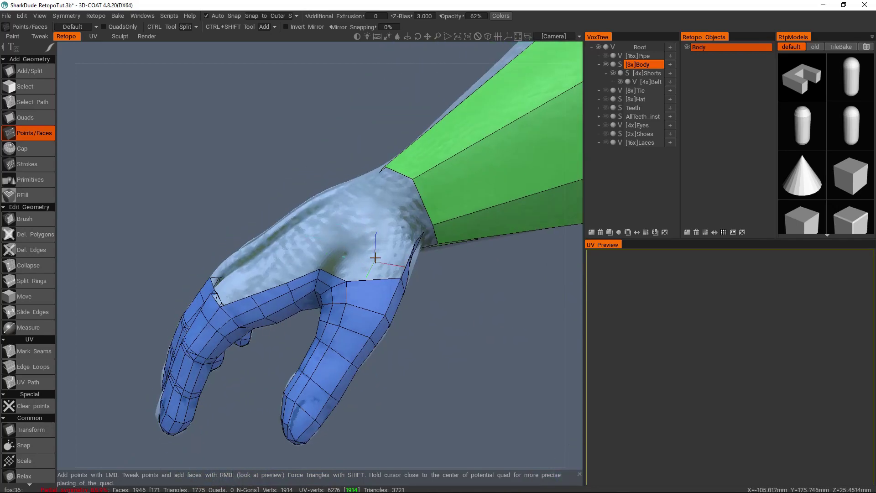
# - Place points across the back of the hand and fill a strip of quads from the thumb side to the outer edge
pyautogui.keyDown('alt'); pyautogui.moveTo(375, 258); pyautogui.dragTo(378, 256); pyautogui.keyUp('alt')
pyautogui.keyDown('alt'); pyautogui.moveTo(430, 158); pyautogui.dragTo(445, 191); pyautogui.keyUp('alt')
pyautogui.keyDown('alt'); pyautogui.moveTo(382, 137); pyautogui.dragTo(434, 211); pyautogui.keyUp('alt')
pyautogui.click(338, 222)
pyautogui.click(377, 214)
pyautogui.rightClick(358, 233)
pyautogui.click(392, 185)
pyautogui.click(313, 202)
pyautogui.click(363, 205)
pyautogui.keyDown('alt'); pyautogui.moveTo(312, 202); pyautogui.dragTo(313, 274); pyautogui.keyUp('alt')
pyautogui.click(391, 203)
pyautogui.rightClick(405, 214)
# - Place points behind the knuckles and extend the finger bases with quads on the back of the hand
pyautogui.click(309, 254)
pyautogui.click(332, 276)
pyautogui.rightClick(346, 291)
pyautogui.click(283, 279)
pyautogui.rightClick(294, 292)
pyautogui.rightClick(331, 272)
pyautogui.keyDown('alt'); pyautogui.moveTo(297, 260); pyautogui.dragTo(310, 308); pyautogui.keyUp('alt')
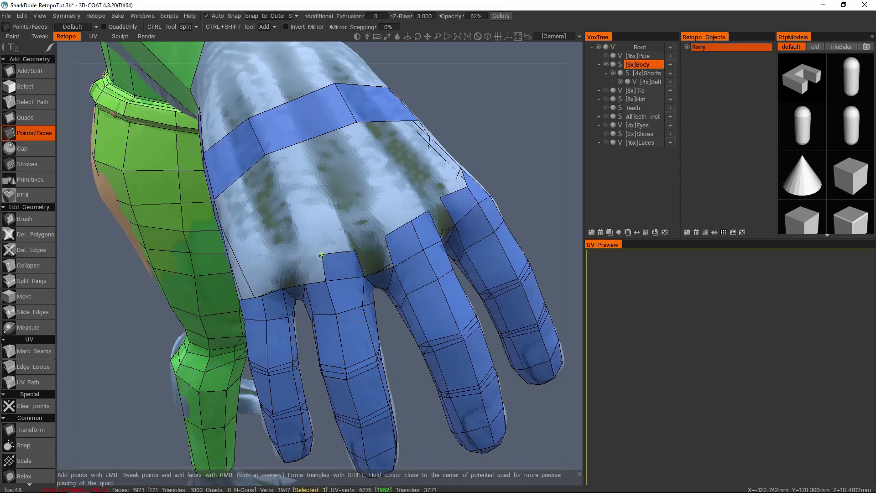
pyautogui.keyDown('alt'); pyautogui.moveTo(292, 281); pyautogui.dragTo(379, 245, button='middle'); pyautogui.keyUp('alt')
pyautogui.keyDown('alt'); pyautogui.moveTo(378, 245); pyautogui.dragTo(292, 274); pyautogui.keyUp('alt')
# - Fill the area between the knuckles and the cross strip with quads, splitting edge rings to match the finger edges
pyautogui.rightClick(446, 232)
pyautogui.rightClick(472, 246)
pyautogui.keyDown('alt'); pyautogui.moveTo(472, 246); pyautogui.dragTo(374, 265); pyautogui.keyUp('alt')
pyautogui.keyDown('ctrl'); pyautogui.click(415, 209); pyautogui.keyUp('ctrl')
pyautogui.rightClick(422, 248)
pyautogui.keyDown('ctrl'); pyautogui.click(336, 206); pyautogui.keyUp('ctrl')
pyautogui.rightClick(450, 330)
pyautogui.rightClick(257, 276)
pyautogui.moveTo(257, 276); pyautogui.dragTo(370, 286, button='middle')
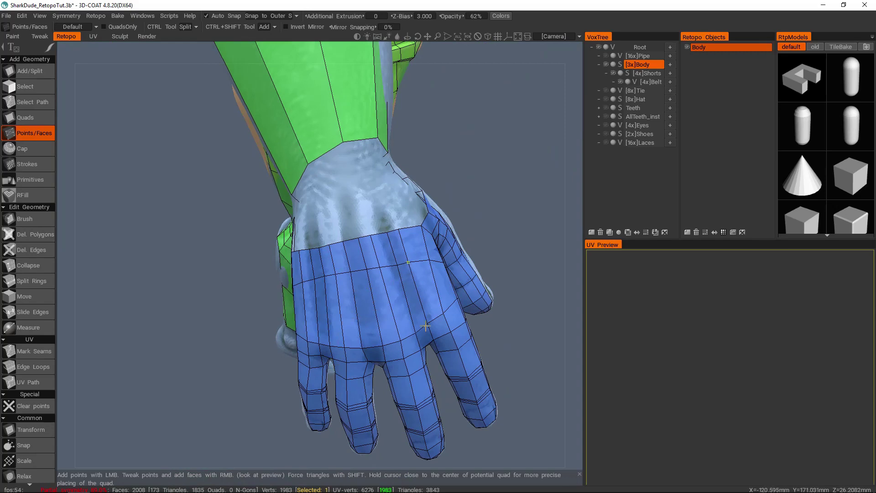
# - Examine the open gap between the hand mesh and the wrist, as well as the palm side
pyautogui.moveTo(400, 267); pyautogui.dragTo(344, 220, button='middle')
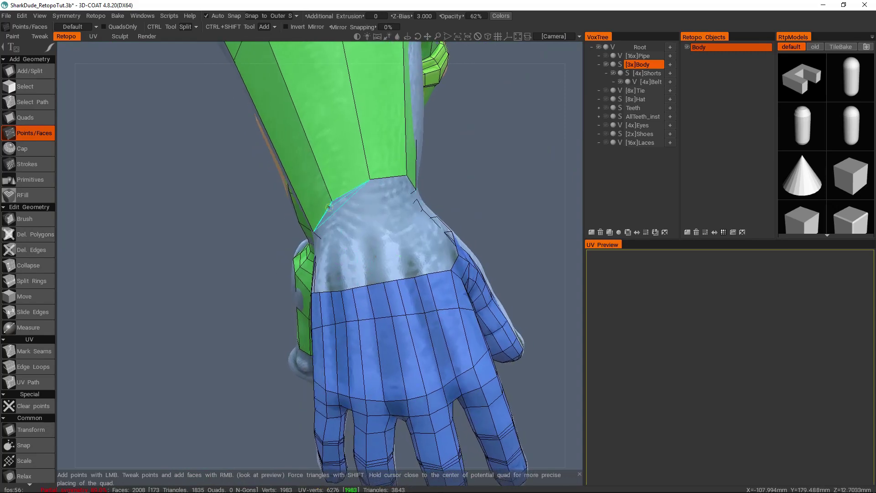
pyautogui.keyDown('alt'); pyautogui.moveTo(391, 220); pyautogui.dragTo(345, 271); pyautogui.keyUp('alt')
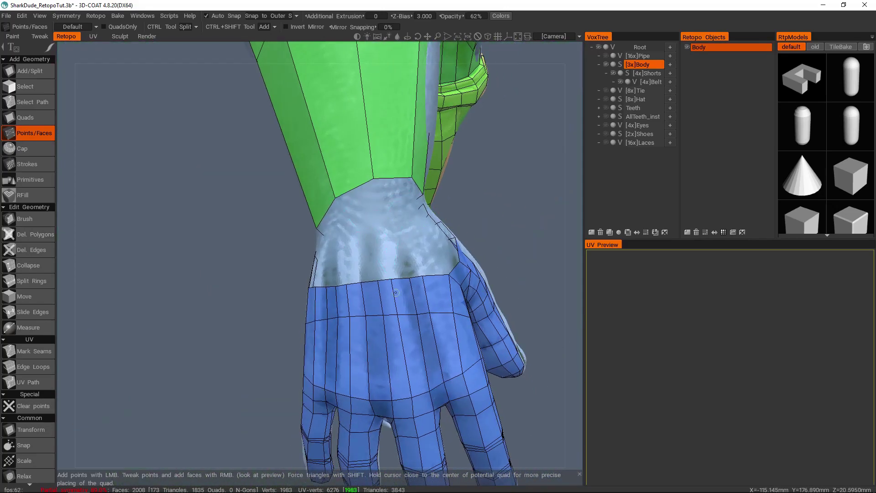
pyautogui.moveTo(347, 288); pyautogui.dragTo(331, 251, button='middle')
pyautogui.moveTo(438, 246); pyautogui.dragTo(354, 260, button='middle')
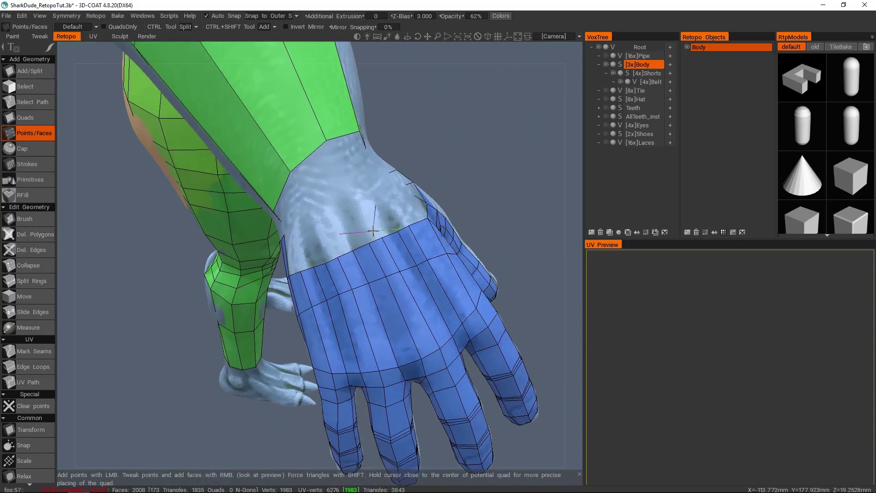
pyautogui.moveTo(381, 226); pyautogui.dragTo(365, 245, button='middle')
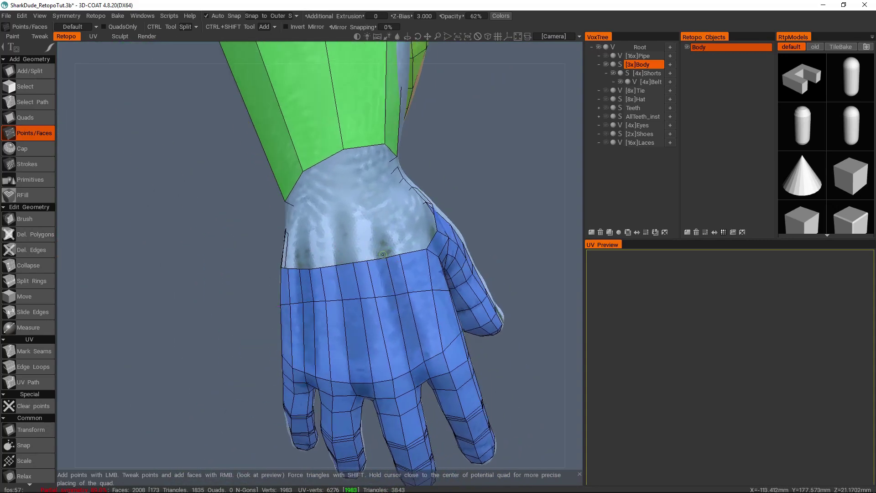
pyautogui.moveTo(390, 257); pyautogui.dragTo(403, 237, button='middle')
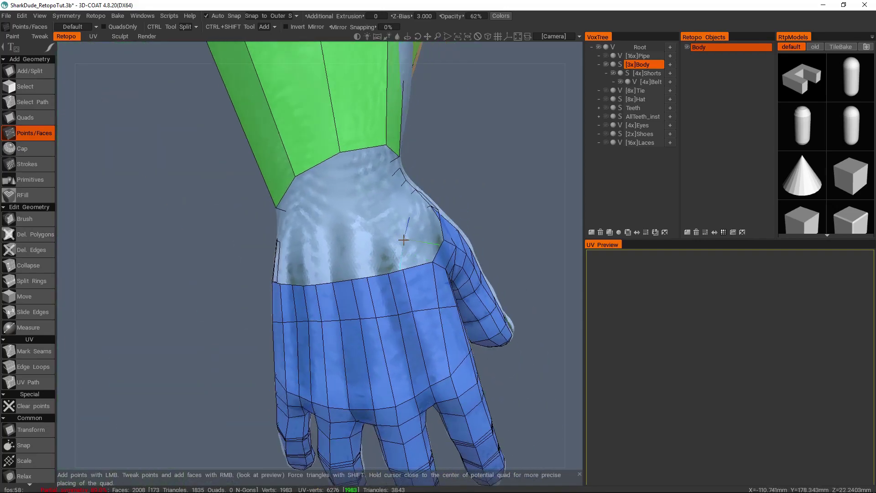
pyautogui.moveTo(311, 240); pyautogui.dragTo(405, 150, button='middle')
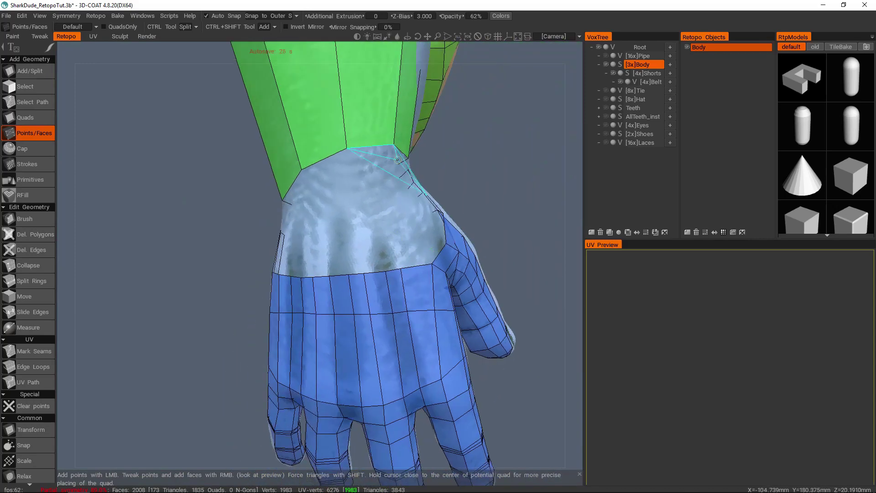
pyautogui.moveTo(386, 237); pyautogui.dragTo(373, 259, button='middle')
pyautogui.moveTo(416, 292); pyautogui.dragTo(269, 225, button='middle')
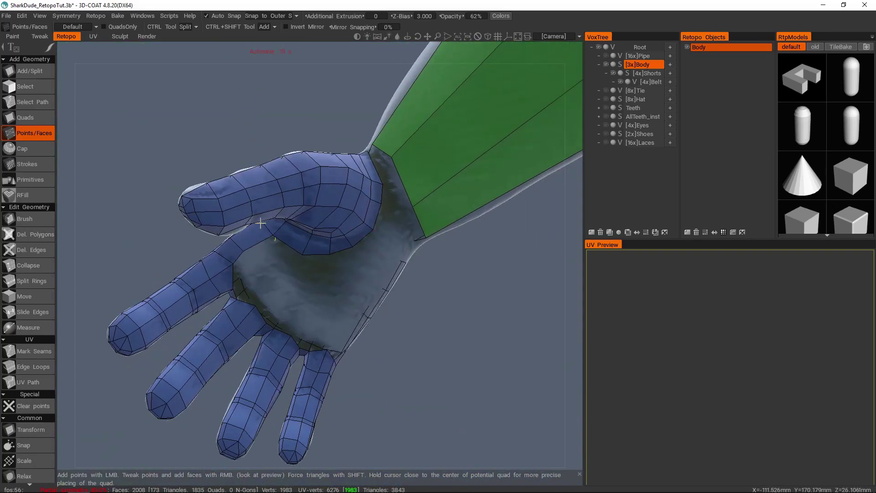
pyautogui.moveTo(357, 210); pyautogui.dragTo(359, 284, button='middle')
# - Pull a border point on the back of the hand toward the wrist and fill the adjacent quads toward the thumb
pyautogui.moveTo(288, 201); pyautogui.dragTo(375, 248, button='middle')
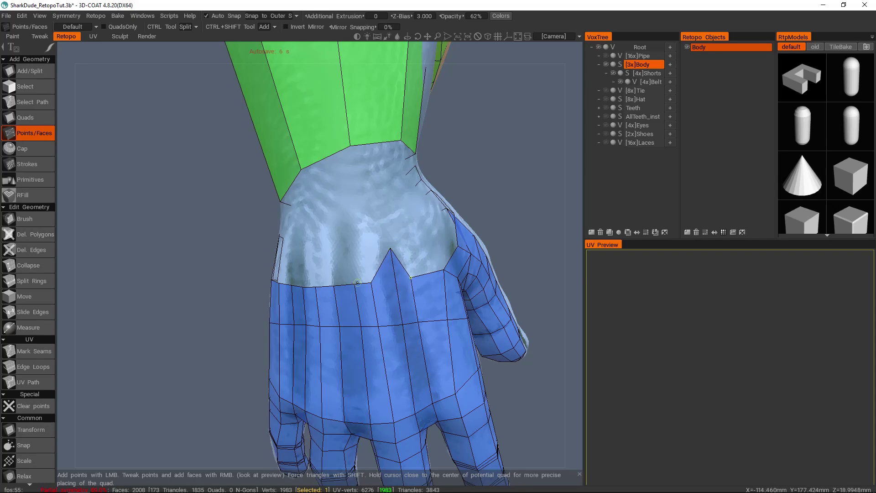
pyautogui.moveTo(412, 265)
pyautogui.mouseDown(button='middle')
pyautogui.moveTo(401, 248)
pyautogui.moveTo(428, 258)
pyautogui.moveTo(432, 267)
pyautogui.moveTo(422, 274)
pyautogui.mouseUp(button='middle')
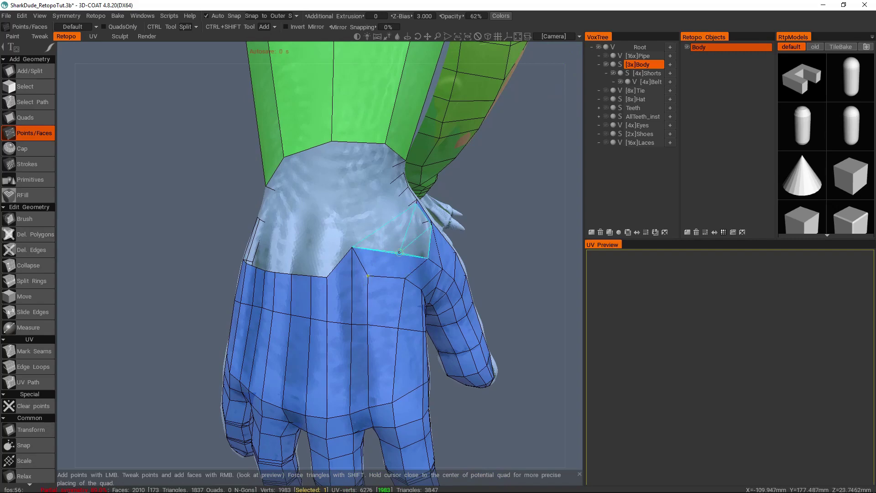
pyautogui.moveTo(400, 252); pyautogui.dragTo(434, 264, button='middle')
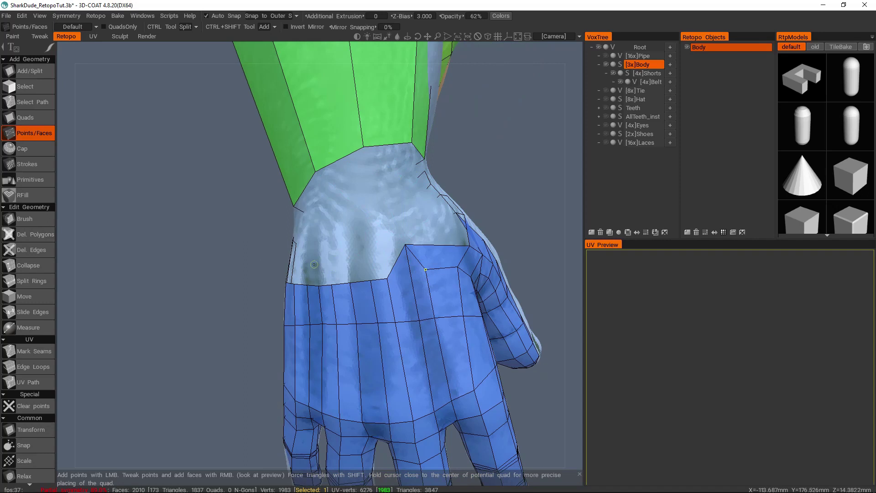
pyautogui.moveTo(338, 198); pyautogui.dragTo(360, 240, button='middle')
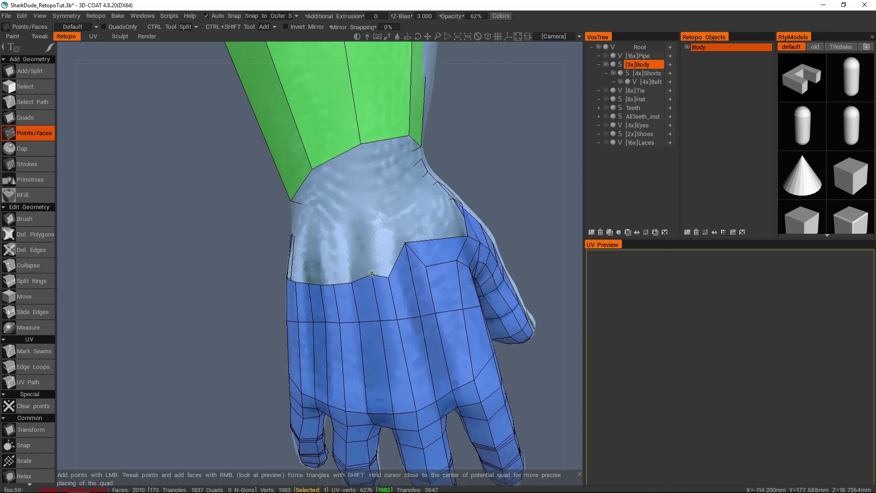
# - Reshape the remaining border points toward the little finger the same way and fill quads between the resulting peaks
pyautogui.rightClick(375, 268)
pyautogui.moveTo(375, 267); pyautogui.dragTo(393, 279, button='middle')
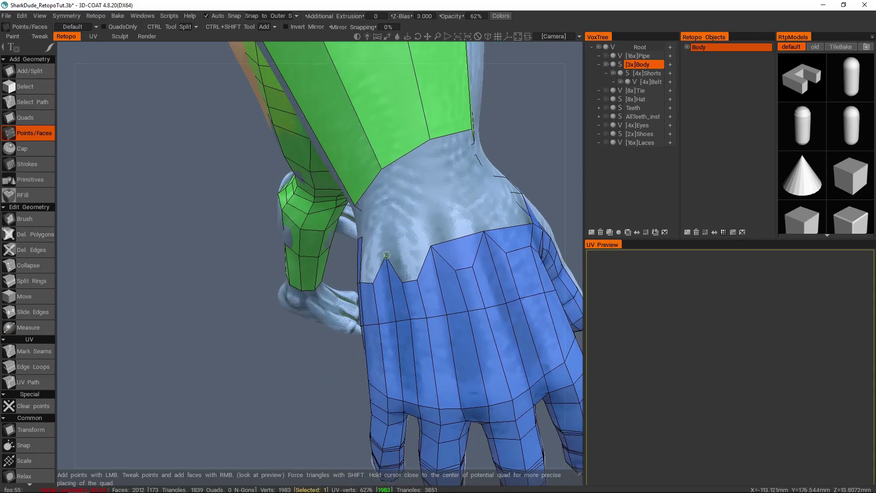
pyautogui.rightClick(406, 268)
pyautogui.moveTo(406, 268); pyautogui.dragTo(429, 264, button='middle')
pyautogui.rightClick(358, 276)
pyautogui.moveTo(357, 276); pyautogui.dragTo(379, 219, button='middle')
# - Add quads at the thumb's base on the back of the hand and split an edge ring through them
pyautogui.click(381, 226)
pyautogui.rightClick(387, 242)
pyautogui.keyDown('ctrl'); pyautogui.click(323, 246); pyautogui.keyUp('ctrl')
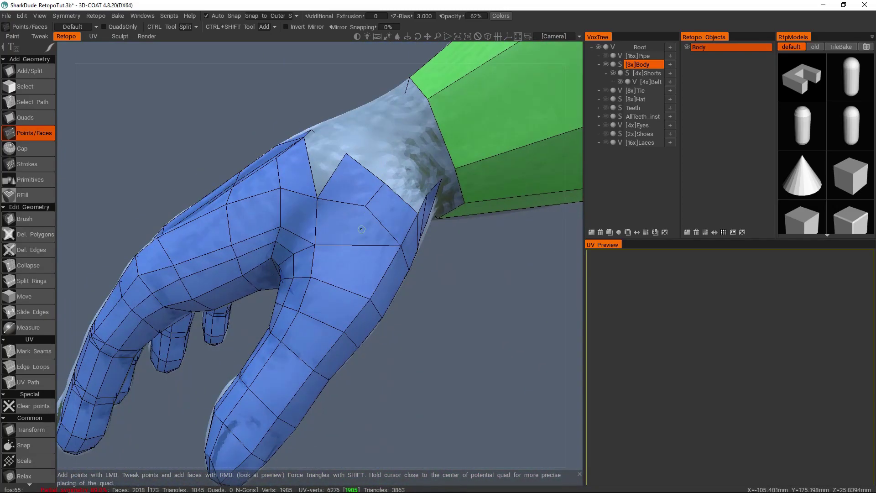
pyautogui.hotkey('ctrl', 'z')
pyautogui.keyDown('ctrl'); pyautogui.click(337, 279); pyautogui.keyUp('ctrl')
pyautogui.moveTo(337, 278); pyautogui.dragTo(381, 269, button='middle')
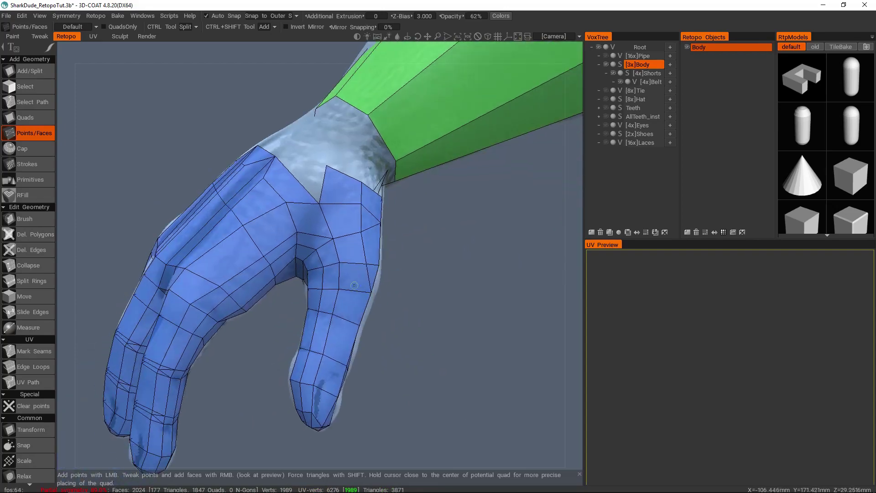
# - Adjust the border points near the thumb and fill quads that join the hand mesh to the forearm
pyautogui.scroll(-2, 337, 287)
pyautogui.moveTo(256, 285); pyautogui.dragTo(322, 253, button='middle')
pyautogui.scroll(3, 284, 278)
pyautogui.click(284, 277)
pyautogui.rightClick(374, 250)
pyautogui.rightClick(303, 211)
pyautogui.moveTo(379, 319); pyautogui.dragTo(270, 301)
pyautogui.rightClick(341, 219)
pyautogui.moveTo(341, 219); pyautogui.dragTo(319, 201)
pyautogui.rightClick(327, 205)
pyautogui.moveTo(362, 177); pyautogui.dragTo(447, 255, button='middle')
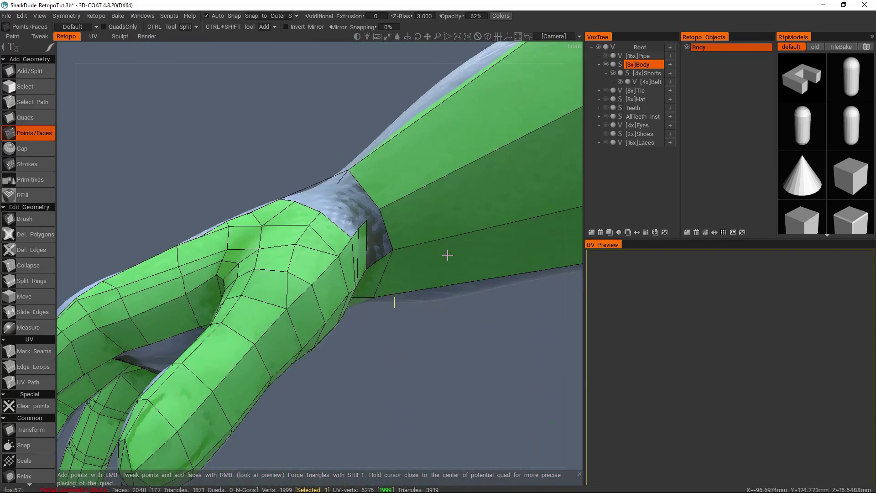
# - Extend the wrist bridge across the back of the hand toward the thumb with additional quads
pyautogui.rightClick(382, 241)
pyautogui.moveTo(382, 241); pyautogui.dragTo(326, 242, button='middle')
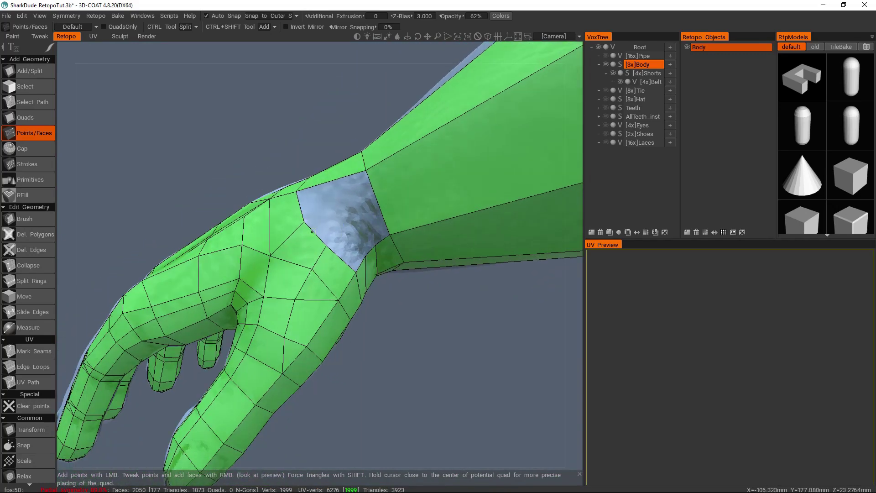
pyautogui.moveTo(322, 212); pyautogui.dragTo(290, 211, button='middle')
pyautogui.moveTo(348, 261); pyautogui.dragTo(329, 191, button='middle')
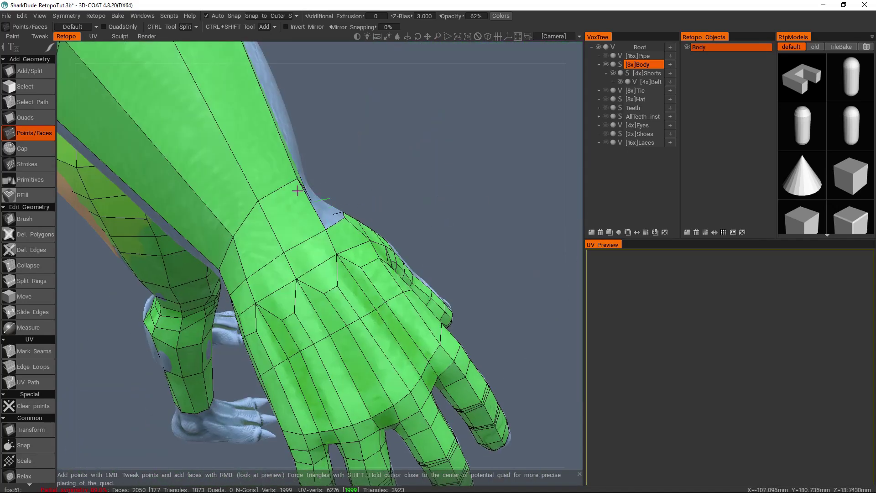
# - Split an edge ring around the wrist strip and another around the forearm just above the wrist
pyautogui.moveTo(337, 200); pyautogui.dragTo(312, 287, button='middle')
pyautogui.moveTo(383, 281); pyautogui.dragTo(300, 223, button='middle')
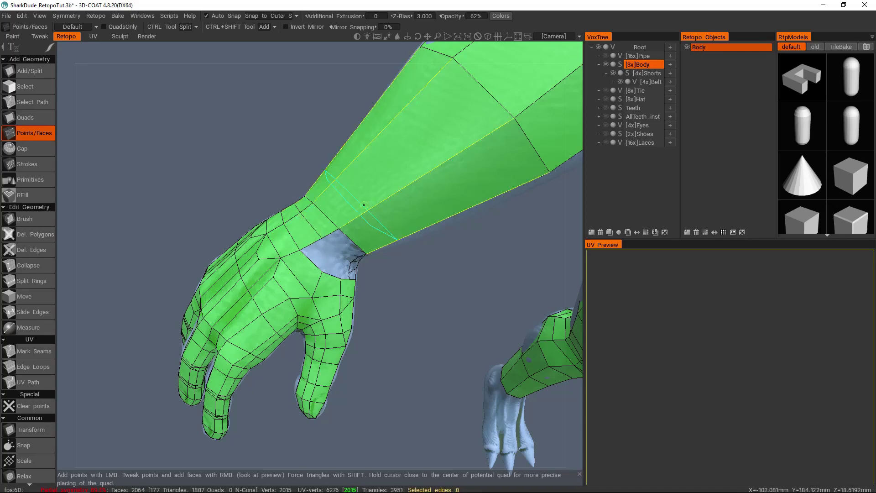
pyautogui.moveTo(356, 230); pyautogui.dragTo(346, 192, button='middle')
pyautogui.scroll(5, 366, 240)
pyautogui.moveTo(366, 239); pyautogui.dragTo(367, 199, button='middle')
pyautogui.moveTo(393, 256); pyautogui.dragTo(374, 253, button='middle')
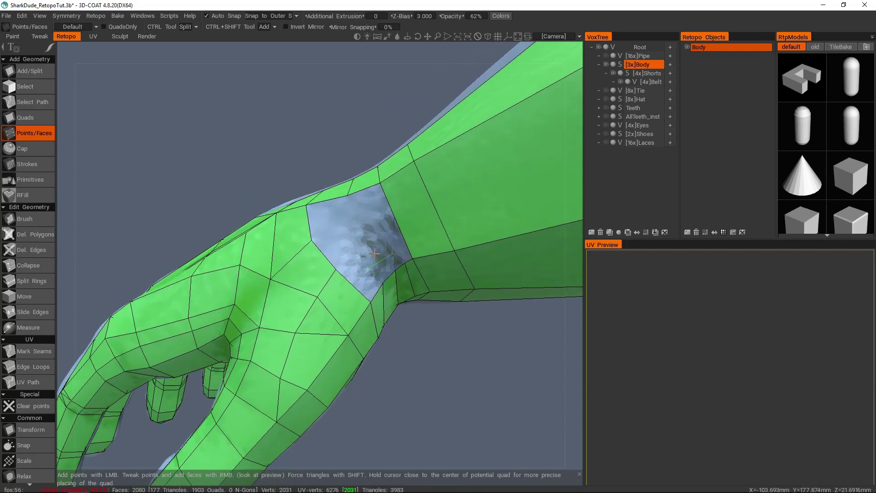
# - Place a point in the wrist gap above the thumb and fill quads around it
pyautogui.keyDown('alt'); pyautogui.moveTo(380, 284); pyautogui.dragTo(394, 257); pyautogui.keyUp('alt')
pyautogui.click(363, 253)
pyautogui.rightClick(347, 215)
# - Undo the latest fill in the wrist gap and the preceding edge ring splits
pyautogui.hotkey('ctrl', 'z')
pyautogui.hotkey('ctrl', 'z')
pyautogui.hotkey('ctrl', 'z')
pyautogui.hotkey('ctrl', 'z')
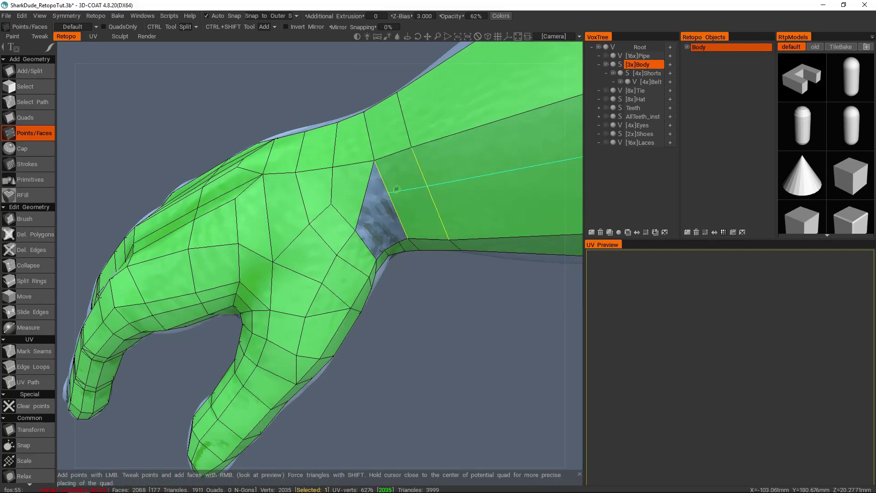
pyautogui.hotkey('ctrl', 'z')
# - Fill the wrist gap above the thumb with faces, adjusting a border point to fit
pyautogui.keyDown('alt'); pyautogui.moveTo(380, 259); pyautogui.dragTo(291, 190); pyautogui.keyUp('alt')
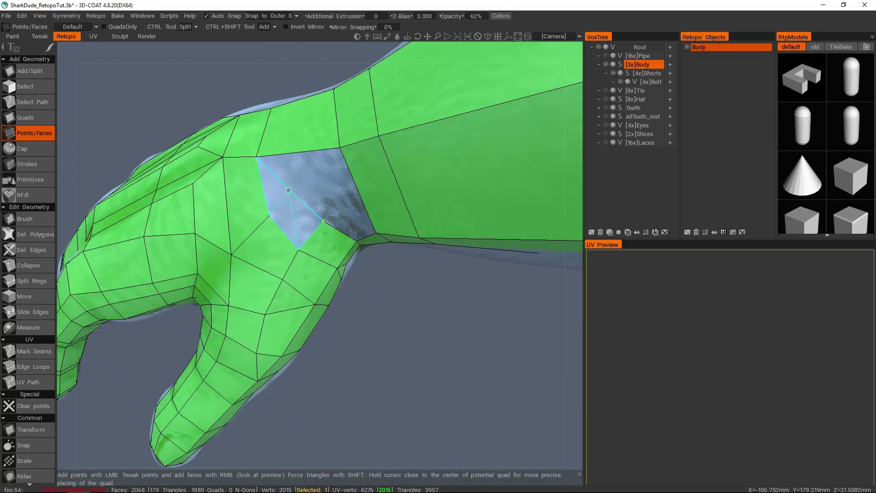
pyautogui.moveTo(325, 220); pyautogui.dragTo(357, 229, button='middle')
pyautogui.rightClick(310, 196)
pyautogui.keyDown('alt'); pyautogui.moveTo(309, 195); pyautogui.dragTo(449, 312); pyautogui.keyUp('alt')
pyautogui.keyDown('ctrl'); pyautogui.click(379, 273); pyautogui.keyUp('ctrl')
# - Select the three triangles in the patch above the thumb and delete them
pyautogui.press('s')
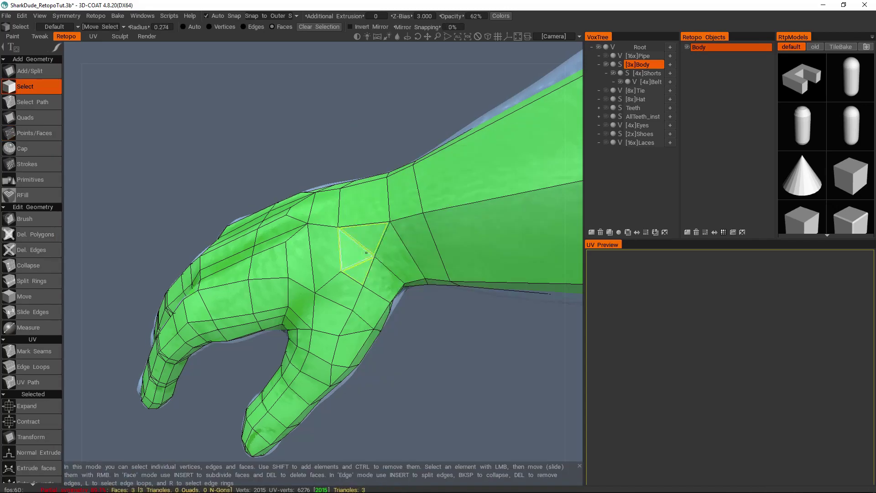
pyautogui.moveTo(353, 251); pyautogui.dragTo(386, 271)
pyautogui.press('Delete')
pyautogui.press('Escape')
# - Refill the hole above the thumb's base with new faces using Points/Faces
pyautogui.keyDown('alt'); pyautogui.moveTo(381, 267); pyautogui.dragTo(335, 268, button='middle'); pyautogui.keyUp('alt')
pyautogui.rightClick(346, 264)
pyautogui.keyDown('alt'); pyautogui.moveTo(343, 278); pyautogui.dragTo(290, 281); pyautogui.keyUp('alt')
pyautogui.rightClick(319, 269)
pyautogui.rightClick(333, 273)
pyautogui.rightClick(339, 290)
# - Place points along the outer side of the palm and fill a row of quads from the wrist toward the little finger
pyautogui.moveTo(308, 279); pyautogui.dragTo(323, 242, button='middle')
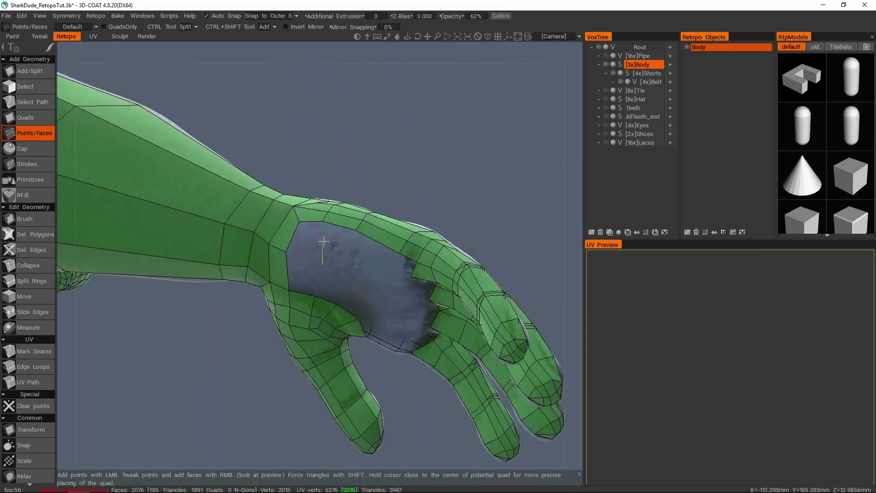
pyautogui.click(318, 254)
pyautogui.rightClick(307, 237)
pyautogui.click(351, 261)
pyautogui.rightClick(338, 243)
pyautogui.click(393, 275)
pyautogui.rightClick(402, 260)
pyautogui.moveTo(403, 260); pyautogui.dragTo(469, 241, button='middle')
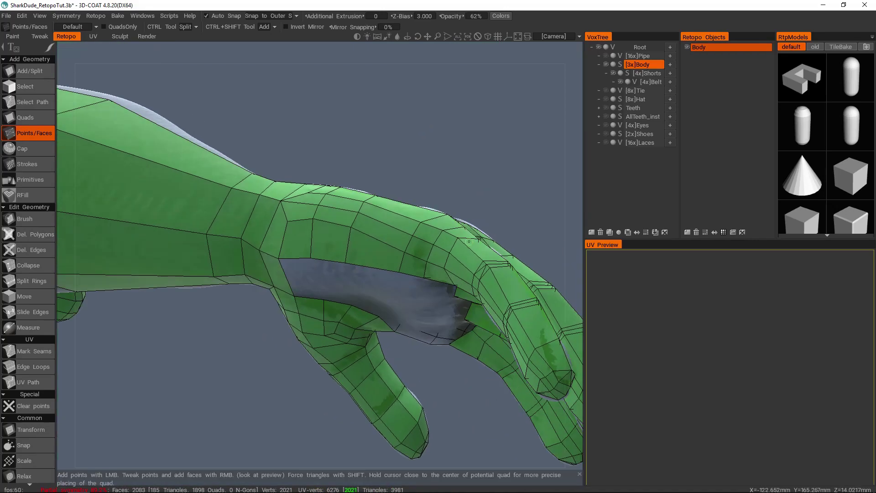
# - Examine the full character's retopology mesh and both arms from the side and back
pyautogui.scroll(-8, 402, 277)
pyautogui.moveTo(402, 276); pyautogui.dragTo(232, 276, button='middle')
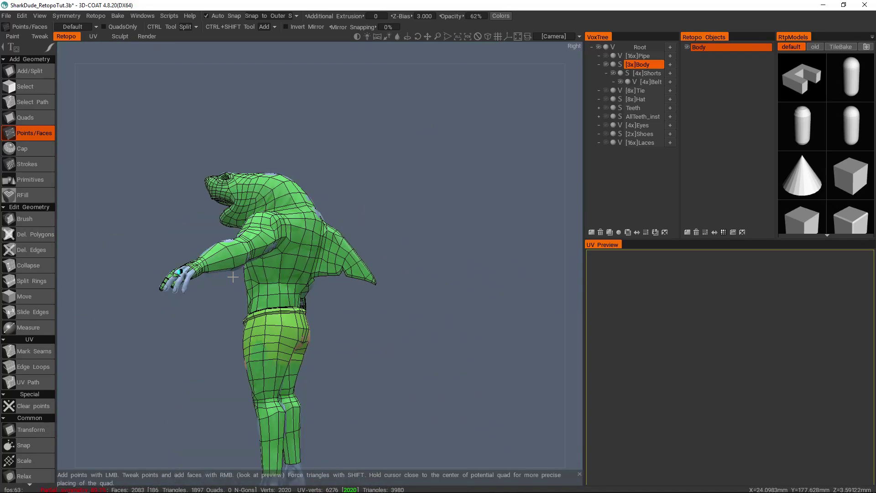
pyautogui.scroll(4, 233, 275)
pyautogui.moveTo(323, 280); pyautogui.dragTo(352, 271, button='middle')
pyautogui.scroll(-5, 412, 234)
pyautogui.scroll(2, 347, 256)
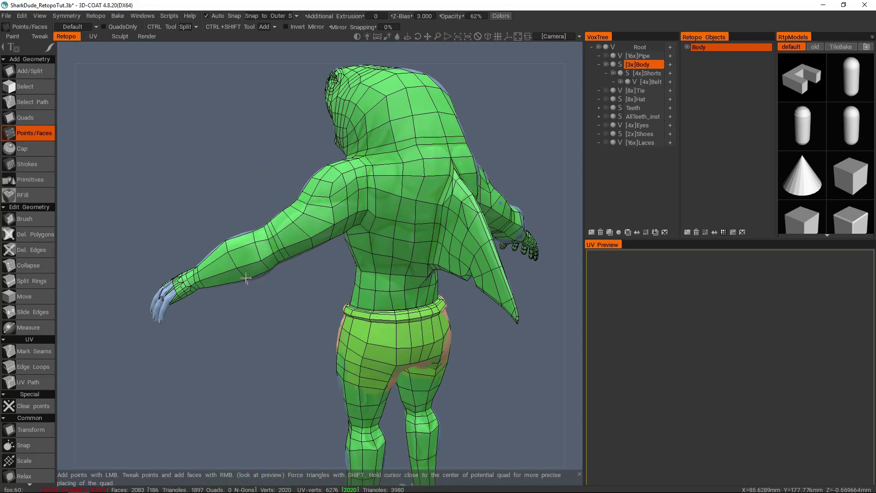
# - Apply symmetry to the Body retopo object so the finished hand mesh is mirrored onto the other arm
pyautogui.moveTo(246, 278); pyautogui.dragTo(417, 244, button='middle')
pyautogui.moveTo(474, 232); pyautogui.dragTo(383, 247, button='middle')
pyautogui.scroll(5, 379, 213)
pyautogui.scroll(-4, 383, 244)
pyautogui.scroll(3, 384, 246)
pyautogui.moveTo(384, 283); pyautogui.dragTo(384, 253, button='middle')
pyautogui.scroll(1, 386, 244)
pyautogui.moveTo(322, 206); pyautogui.dragTo(431, 219, button='middle')
pyautogui.click(715, 232)
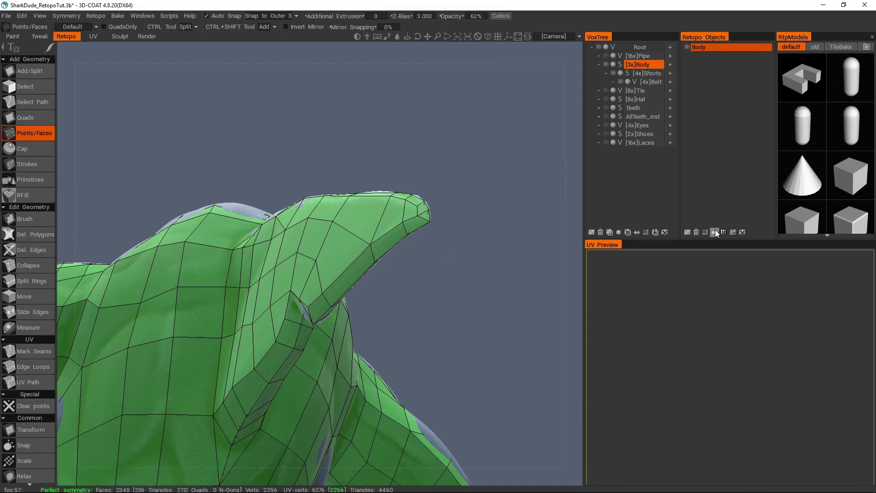
# - Examine the mirrored mesh on both arms and hands
pyautogui.scroll(-5, 344, 273)
pyautogui.moveTo(337, 228); pyautogui.dragTo(451, 250, button='middle')
pyautogui.keyDown('alt'); pyautogui.moveTo(361, 269); pyautogui.dragTo(413, 319); pyautogui.keyUp('alt')
pyautogui.scroll(4, 274, 279)
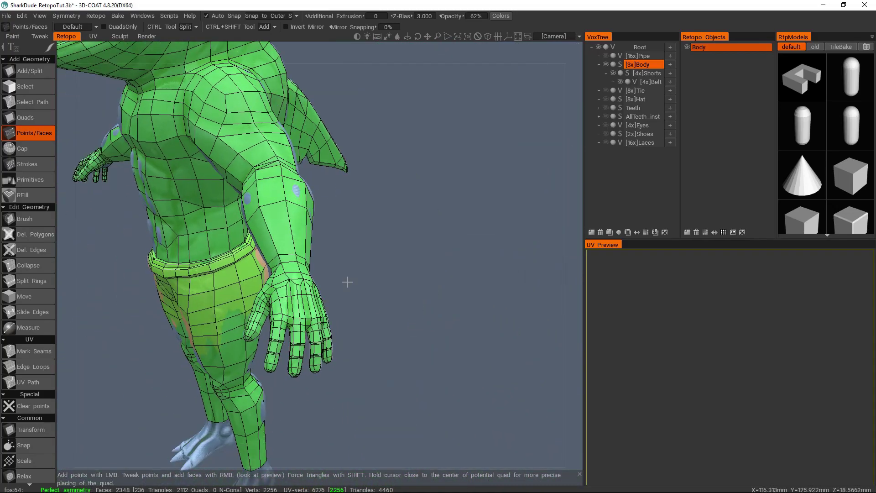
pyautogui.keyDown('alt'); pyautogui.moveTo(346, 281); pyautogui.dragTo(368, 255); pyautogui.keyUp('alt')
pyautogui.keyDown('alt'); pyautogui.moveTo(247, 248); pyautogui.dragTo(266, 292, button='right'); pyautogui.keyUp('alt')
pyautogui.keyDown('alt'); pyautogui.moveTo(266, 292); pyautogui.dragTo(332, 271); pyautogui.keyUp('alt')
pyautogui.keyDown('alt'); pyautogui.moveTo(332, 272); pyautogui.dragTo(376, 269, button='right'); pyautogui.keyUp('alt')
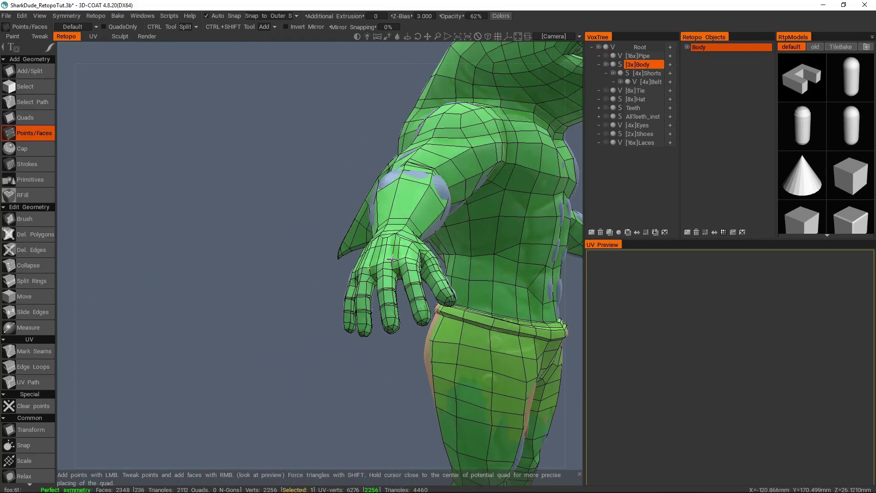
# - Add quads to the open palm beside the thumb's base and undo the last one placed
pyautogui.keyDown('alt'); pyautogui.moveTo(377, 270); pyautogui.dragTo(258, 217); pyautogui.keyUp('alt')
pyautogui.keyDown('alt'); pyautogui.moveTo(258, 217); pyautogui.dragTo(405, 267, button='right'); pyautogui.keyUp('alt')
pyautogui.keyDown('alt'); pyautogui.moveTo(405, 268); pyautogui.dragTo(155, 282); pyautogui.keyUp('alt')
pyautogui.rightClick(328, 273)
pyautogui.rightClick(360, 270)
pyautogui.keyDown('alt'); pyautogui.moveTo(362, 269); pyautogui.dragTo(385, 262); pyautogui.keyUp('alt')
pyautogui.rightClick(379, 268)
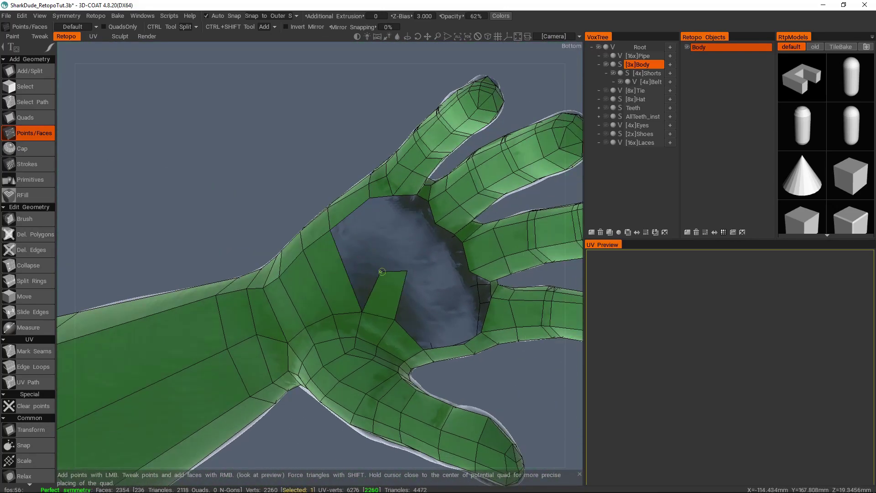
pyautogui.hotkey('ctrl', 'z')
# - Build a strip of quads across the palm below the fingers, from the little finger's side to the index finger's side
pyautogui.press('space')
pyautogui.click(354, 137)
pyautogui.keyDown('alt'); pyautogui.moveTo(379, 228); pyautogui.dragTo(339, 220); pyautogui.keyUp('alt')
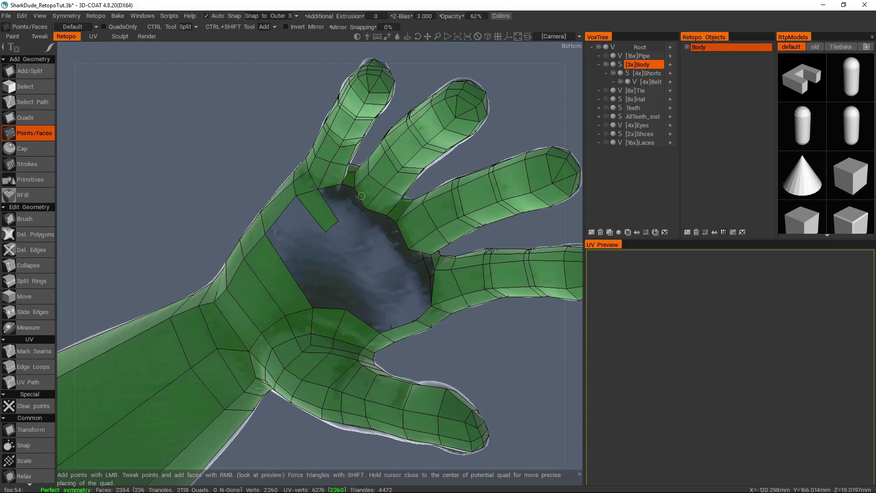
pyautogui.moveTo(342, 222); pyautogui.dragTo(415, 346)
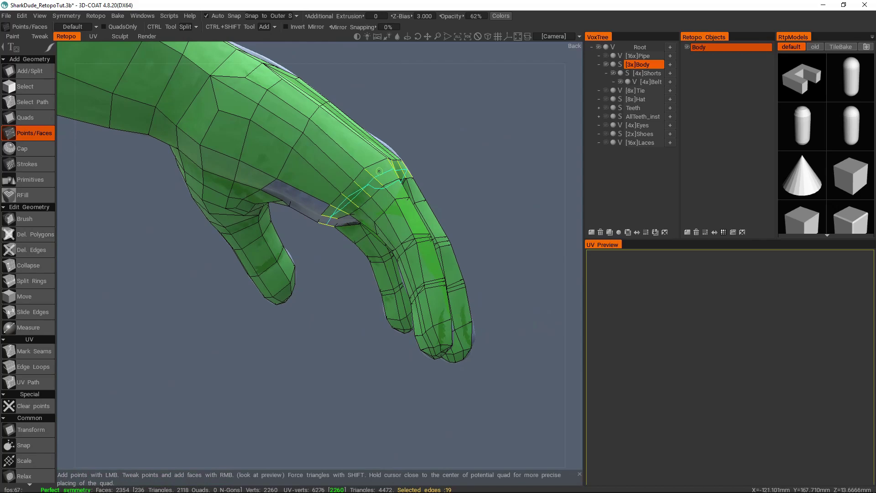
pyautogui.keyDown('alt'); pyautogui.moveTo(380, 173); pyautogui.dragTo(384, 201); pyautogui.keyUp('alt')
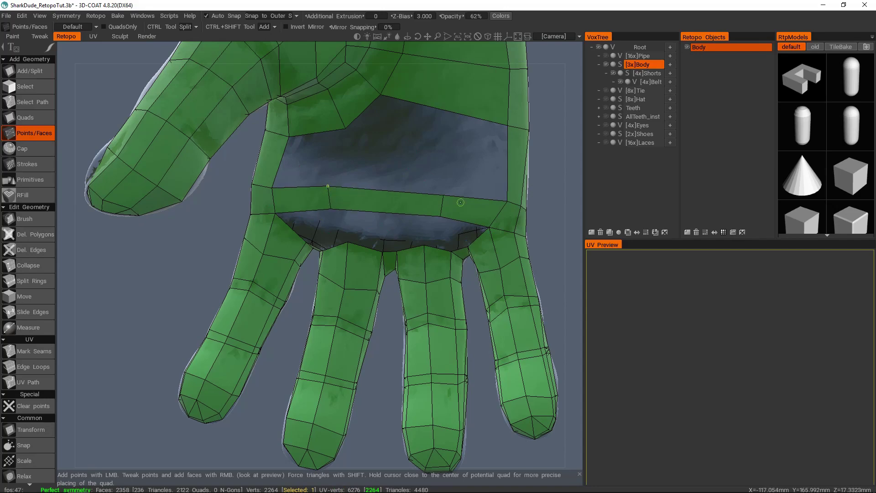
# - Fill the gap between the palm strip and the bases of the fingers with faces
pyautogui.moveTo(416, 198); pyautogui.dragTo(276, 171, button='middle')
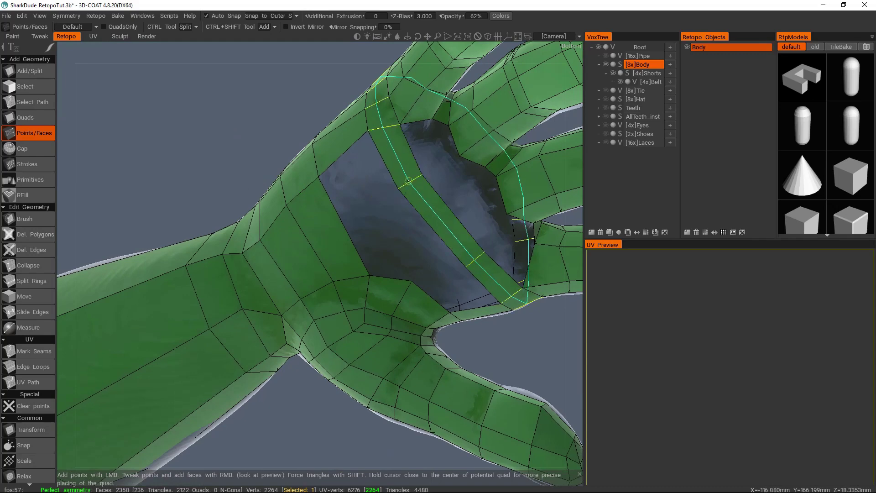
pyautogui.moveTo(408, 180); pyautogui.dragTo(370, 226, button='middle')
pyautogui.moveTo(456, 277); pyautogui.dragTo(400, 270, button='middle')
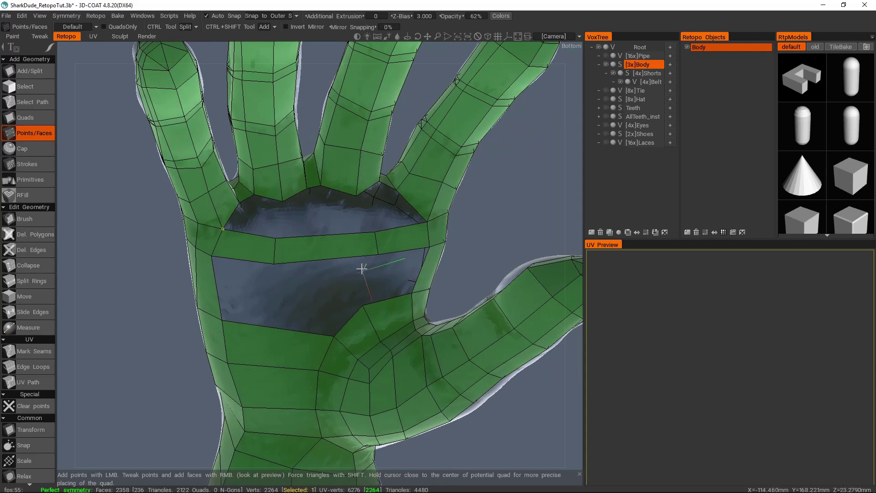
pyautogui.moveTo(361, 269); pyautogui.dragTo(285, 320, button='middle')
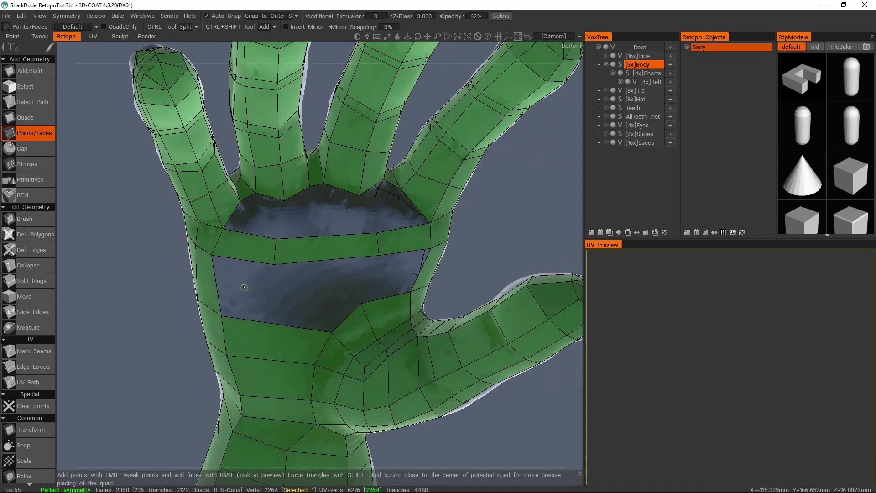
pyautogui.keyDown('alt'); pyautogui.moveTo(265, 224); pyautogui.dragTo(267, 217); pyautogui.keyUp('alt')
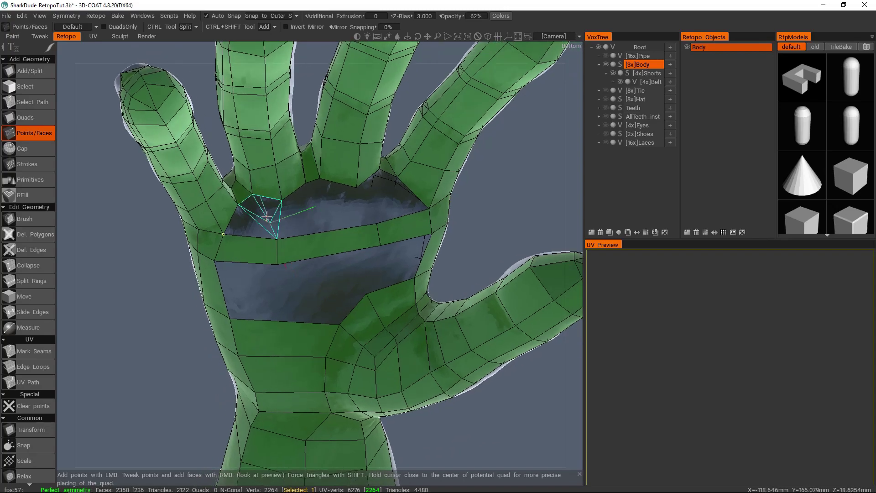
pyautogui.moveTo(360, 188); pyautogui.dragTo(257, 188, button='middle')
pyautogui.rightClick(389, 180)
pyautogui.moveTo(390, 178); pyautogui.dragTo(320, 213, button='middle')
pyautogui.keyDown('alt'); pyautogui.moveTo(394, 208); pyautogui.dragTo(254, 219); pyautogui.keyUp('alt')
pyautogui.rightClick(254, 219)
pyautogui.keyDown('alt'); pyautogui.moveTo(254, 219); pyautogui.dragTo(254, 237, button='right'); pyautogui.keyUp('alt')
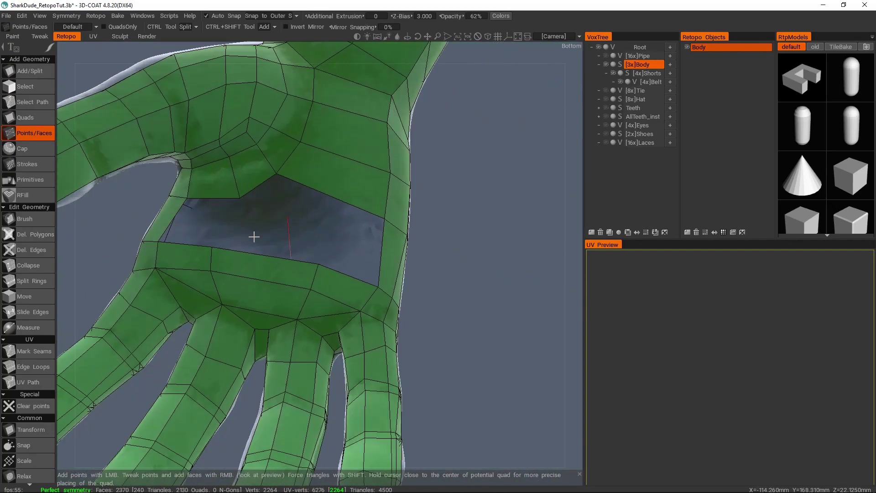
# - Fill the remaining hole in the middle of the palm with faces
pyautogui.rightClick(214, 232)
pyautogui.keyDown('alt'); pyautogui.moveTo(254, 237); pyautogui.dragTo(338, 265); pyautogui.keyUp('alt')
pyautogui.rightClick(338, 264)
pyautogui.rightClick(278, 251)
pyautogui.keyDown('alt'); pyautogui.moveTo(328, 266); pyautogui.dragTo(361, 277, button='right'); pyautogui.keyUp('alt')
pyautogui.keyDown('alt'); pyautogui.moveTo(361, 278); pyautogui.dragTo(227, 244); pyautogui.keyUp('alt')
pyautogui.keyDown('alt'); pyautogui.moveTo(227, 244); pyautogui.dragTo(265, 216, button='right'); pyautogui.keyUp('alt')
pyautogui.keyDown('ctrl'); pyautogui.click(301, 224); pyautogui.keyUp('ctrl')
pyautogui.keyDown('ctrl'); pyautogui.click(271, 260); pyautogui.keyUp('ctrl')
# - Examine the full character's retopology mesh from the head down to the legs and feet
pyautogui.keyDown('alt'); pyautogui.moveTo(272, 260); pyautogui.dragTo(393, 170); pyautogui.keyUp('alt')
pyautogui.moveTo(393, 170); pyautogui.dragTo(328, 176, button='middle')
pyautogui.moveTo(327, 220)
pyautogui.mouseDown(button='middle')
pyautogui.moveTo(382, 201)
pyautogui.moveTo(322, 223)
pyautogui.moveTo(324, 237)
pyautogui.mouseUp(button='middle')
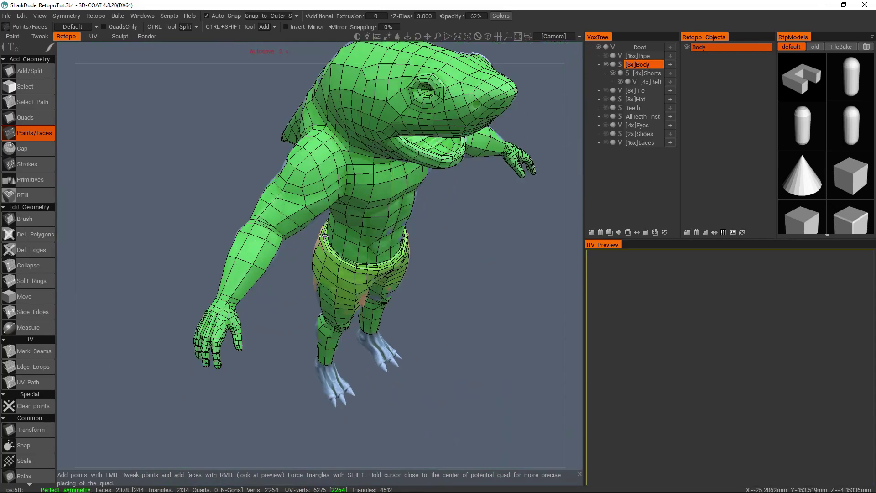
pyautogui.moveTo(277, 256); pyautogui.dragTo(467, 276)
pyautogui.moveTo(338, 294); pyautogui.dragTo(273, 282, button='middle')
pyautogui.moveTo(273, 226); pyautogui.dragTo(314, 310, button='middle')
pyautogui.moveTo(319, 200); pyautogui.dragTo(315, 263, button='middle')
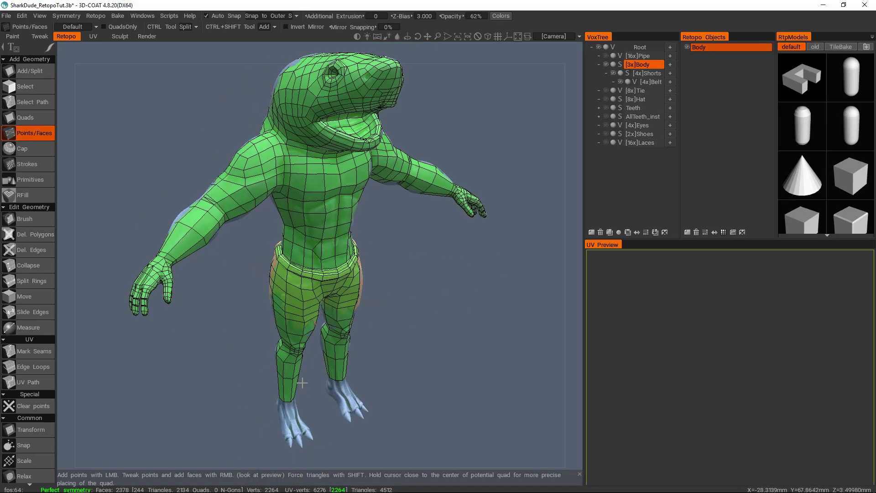
pyautogui.moveTo(318, 351); pyautogui.dragTo(329, 281, button='middle')
pyautogui.moveTo(329, 280); pyautogui.dragTo(312, 318, button='right')
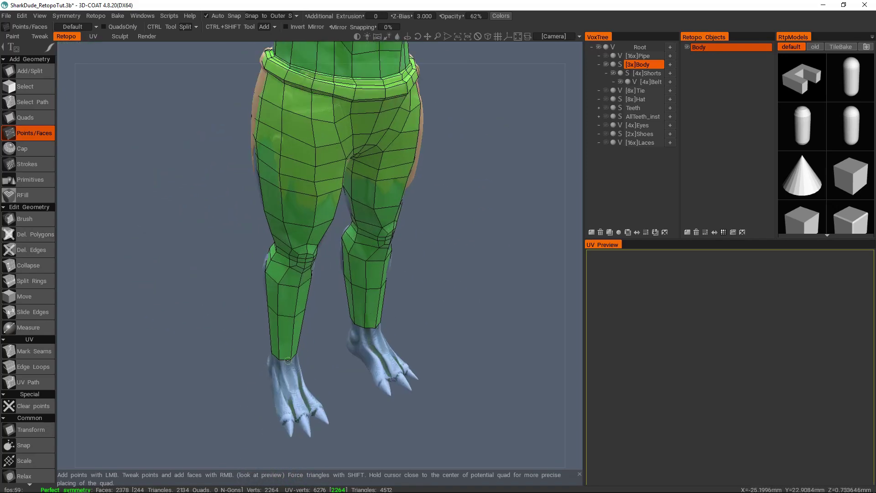
# - Hide the Body sculpt volume and the Body retopo object
pyautogui.scroll(-4, 287, 360)
pyautogui.click(599, 64)
pyautogui.click(605, 64)
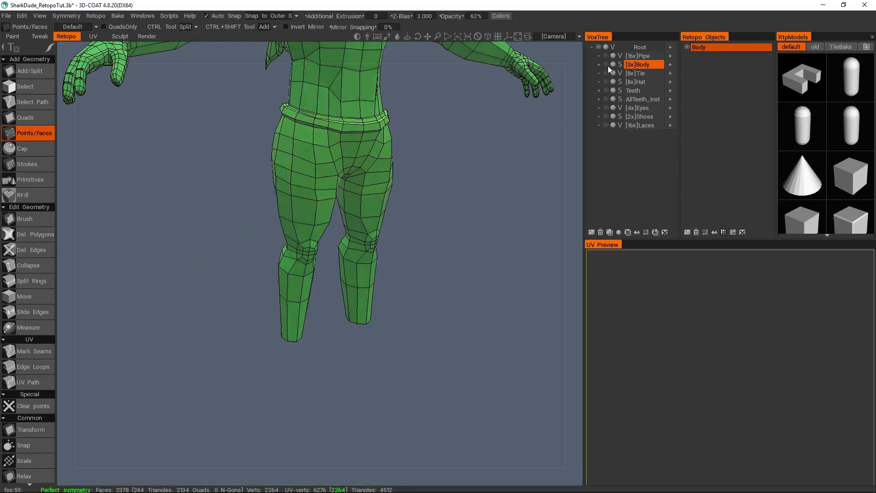
pyautogui.click(688, 46)
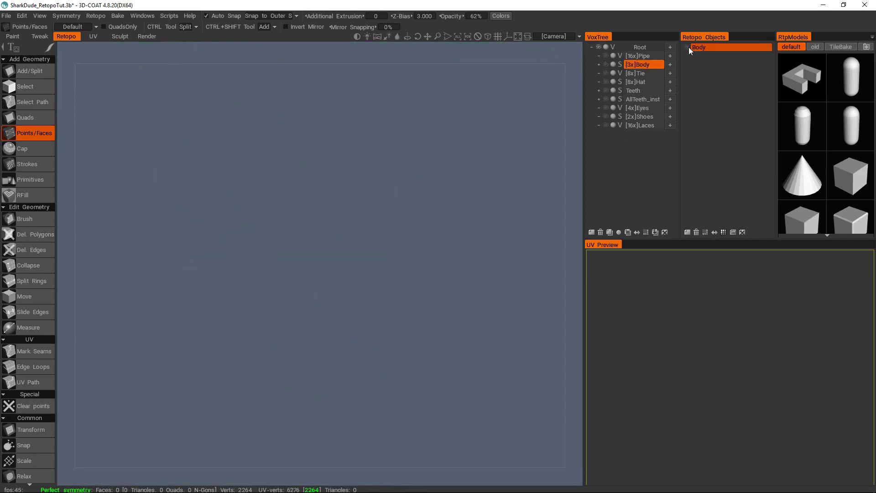
# - Show the Shoes volume and add a new retopo object named Shoes
pyautogui.click(606, 116)
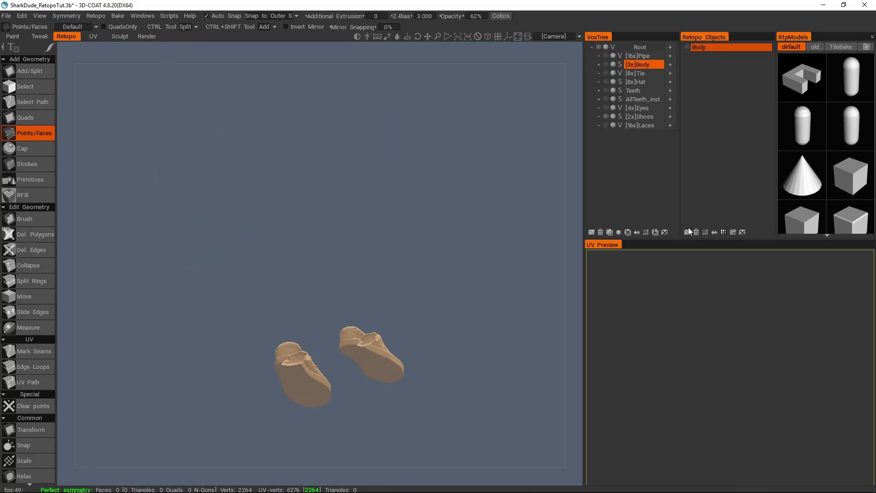
pyautogui.doubleClick(722, 56)
pyautogui.write('Shoe')
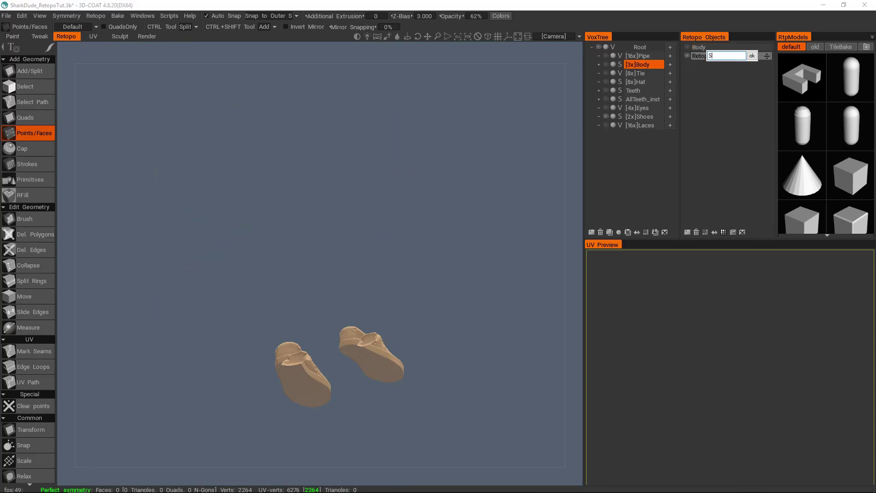
# - Inspect the shoes with their laces shown, hide the Laces volume, and make Shoes the active volume
pyautogui.moveTo(406, 311); pyautogui.dragTo(422, 244, button='middle')
pyautogui.moveTo(423, 244); pyautogui.dragTo(365, 329, button='right')
pyautogui.moveTo(365, 328); pyautogui.dragTo(561, 130)
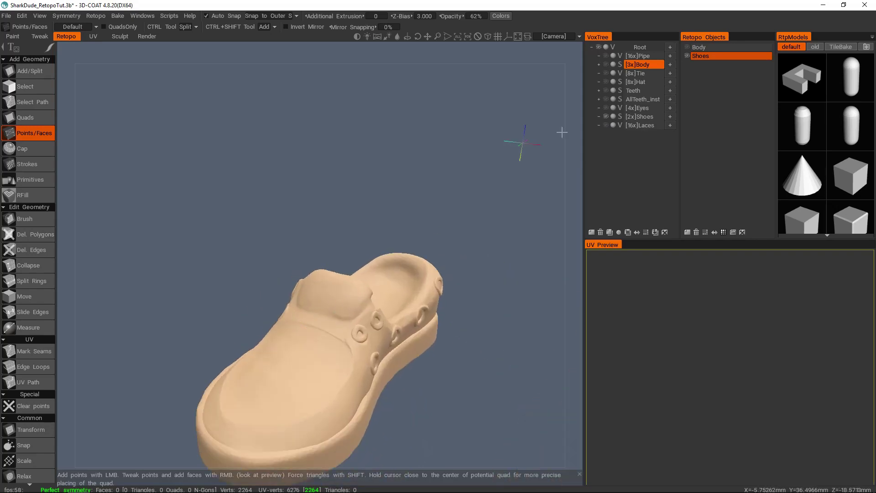
pyautogui.moveTo(445, 298); pyautogui.dragTo(360, 307)
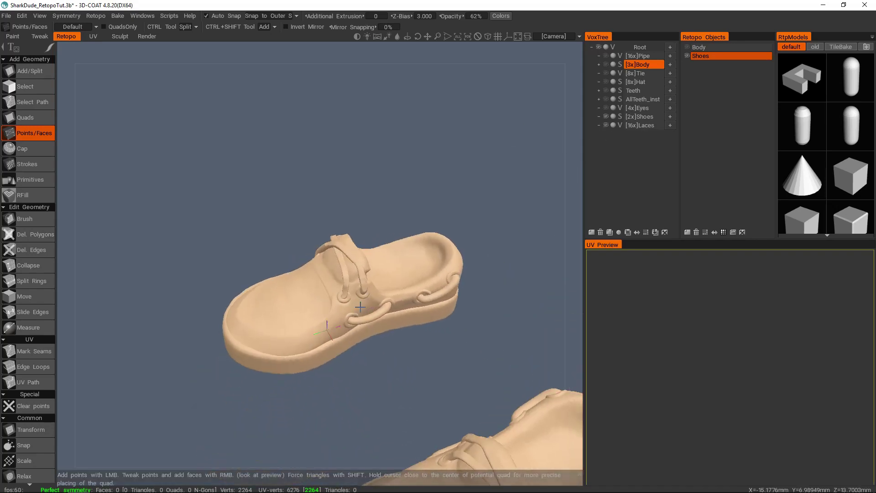
pyautogui.keyDown('alt'); pyautogui.moveTo(401, 292); pyautogui.dragTo(426, 292, button='right'); pyautogui.keyUp('alt')
pyautogui.keyDown('alt'); pyautogui.moveTo(426, 292); pyautogui.dragTo(475, 283); pyautogui.keyUp('alt')
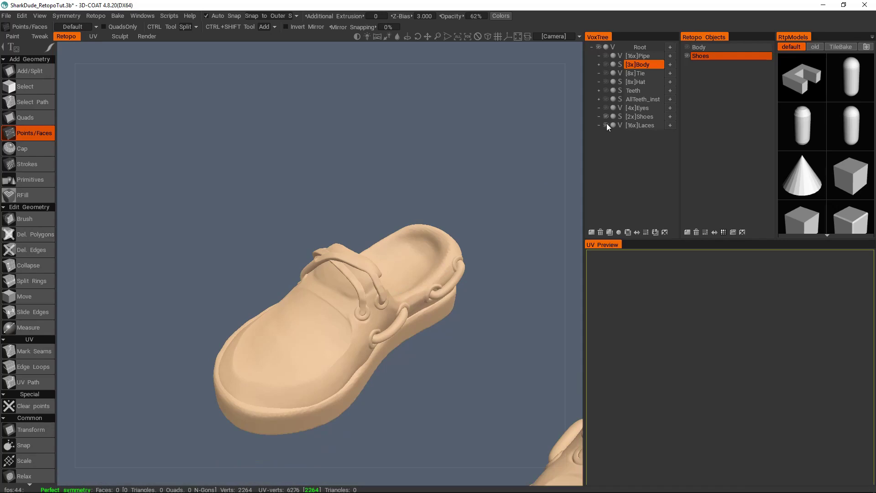
pyautogui.click(606, 124)
pyautogui.click(645, 117)
pyautogui.moveTo(538, 326); pyautogui.dragTo(391, 215, button='middle')
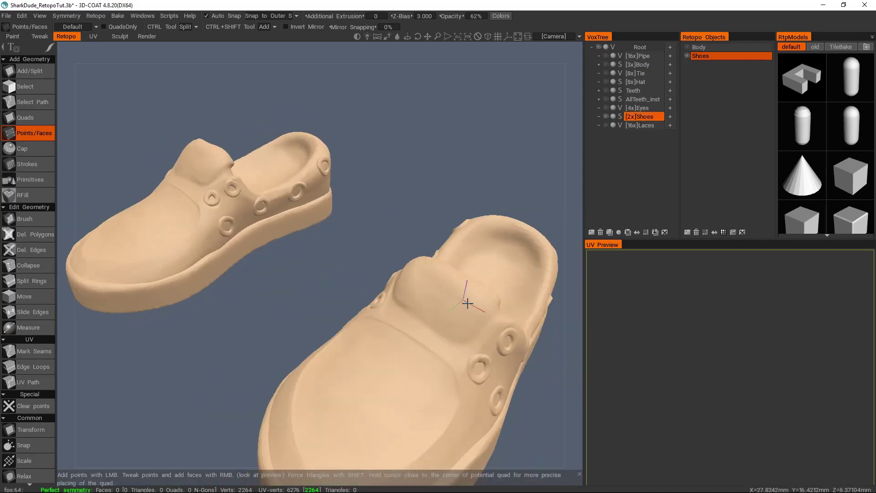
# - Switch the viewport to orthographic projection and frame a single shoe from the front
pyautogui.moveTo(467, 303); pyautogui.dragTo(435, 284, button='middle')
pyautogui.press('s')
pyautogui.moveTo(465, 189); pyautogui.dragTo(448, 172, button='middle')
pyautogui.keyDown('alt'); pyautogui.moveTo(403, 303); pyautogui.dragTo(510, 59); pyautogui.keyUp('alt')
pyautogui.click(486, 37)
pyautogui.moveTo(380, 271)
pyautogui.keyDown('alt'); pyautogui.mouseDown()
pyautogui.moveTo(380, 262)
pyautogui.moveTo(380, 274)
pyautogui.mouseUp(); pyautogui.keyUp('alt')
pyautogui.keyDown('alt'); pyautogui.moveTo(379, 273); pyautogui.dragTo(479, 273, button='right'); pyautogui.keyUp('alt')
pyautogui.keyDown('alt'); pyautogui.moveTo(479, 273); pyautogui.dragTo(390, 282, button='middle'); pyautogui.keyUp('alt')
pyautogui.keyDown('alt'); pyautogui.moveTo(375, 283); pyautogui.dragTo(383, 283, button='right'); pyautogui.keyUp('alt')
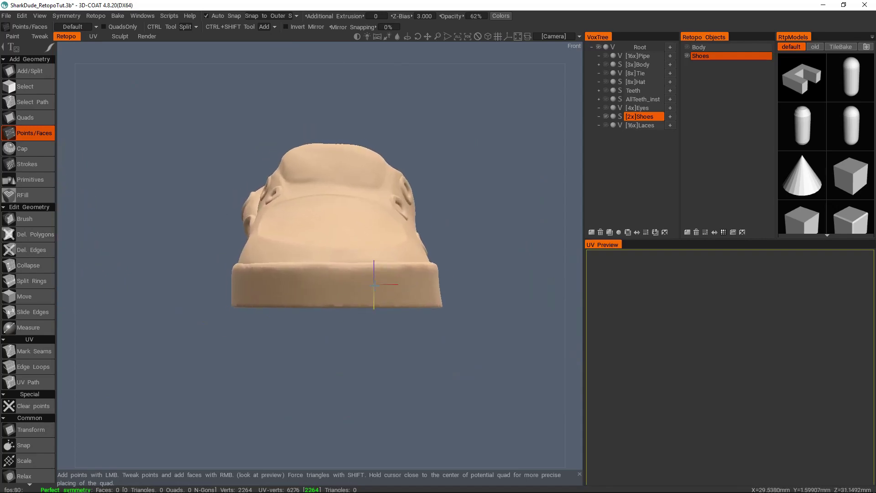
# - Draw strokes around the sole's upper and lower edges with a vertical cross stroke, raise the segment count, and generate the quad band
pyautogui.press('space')
pyautogui.click(466, 162)
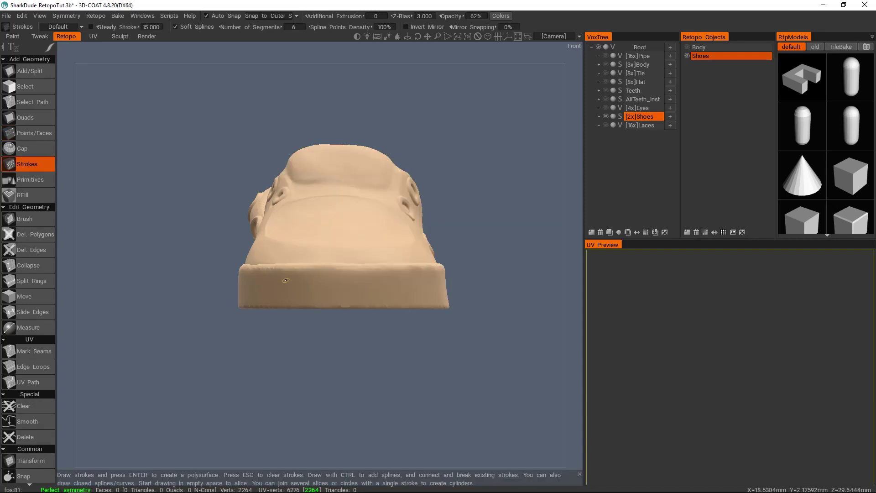
pyautogui.moveTo(242, 278)
pyautogui.keyDown('alt'); pyautogui.mouseDown()
pyautogui.moveTo(150, 274)
pyautogui.moveTo(234, 273)
pyautogui.mouseUp(); pyautogui.keyUp('alt')
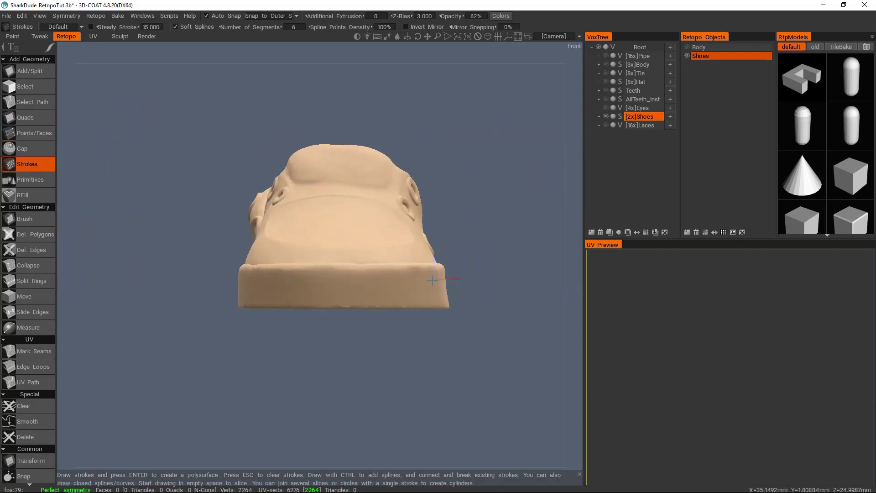
pyautogui.keyDown('alt'); pyautogui.moveTo(234, 274); pyautogui.dragTo(281, 255, button='middle'); pyautogui.keyUp('alt')
pyautogui.moveTo(493, 278); pyautogui.dragTo(324, 270, button='middle')
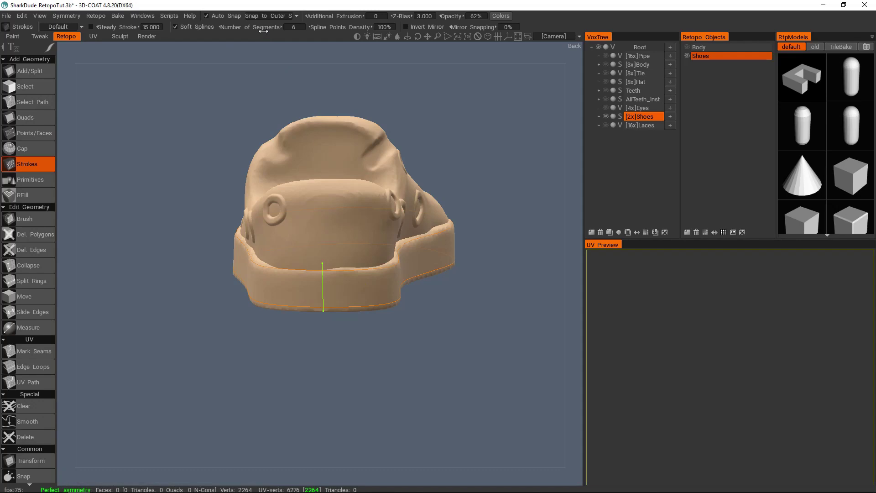
pyautogui.moveTo(294, 29); pyautogui.dragTo(318, 31)
pyautogui.moveTo(303, 209); pyautogui.dragTo(347, 251, button='middle')
pyautogui.press('Return')
# - Start a strip of quads around the front of the toe cap above the sole using Points/Faces
pyautogui.moveTo(297, 283); pyautogui.dragTo(458, 274, button='middle')
pyautogui.moveTo(334, 324); pyautogui.dragTo(261, 210, button='middle')
pyautogui.press('space')
pyautogui.click(318, 171)
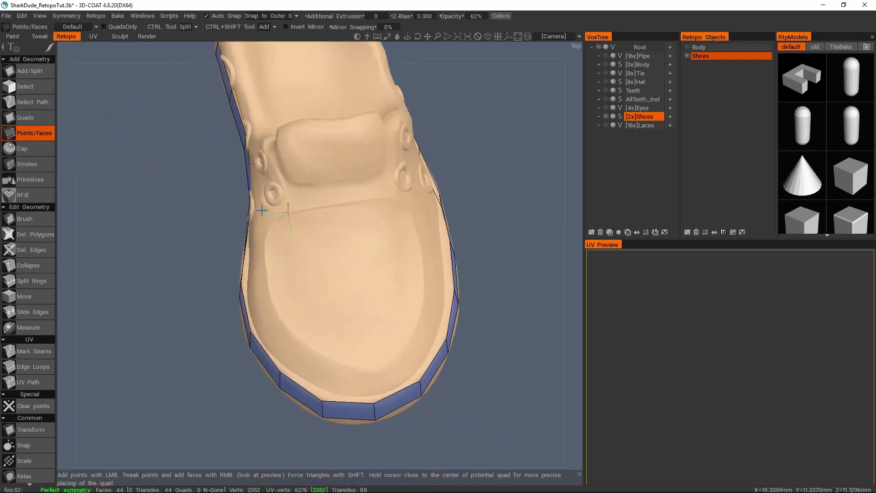
pyautogui.moveTo(341, 361); pyautogui.dragTo(333, 338, button='middle')
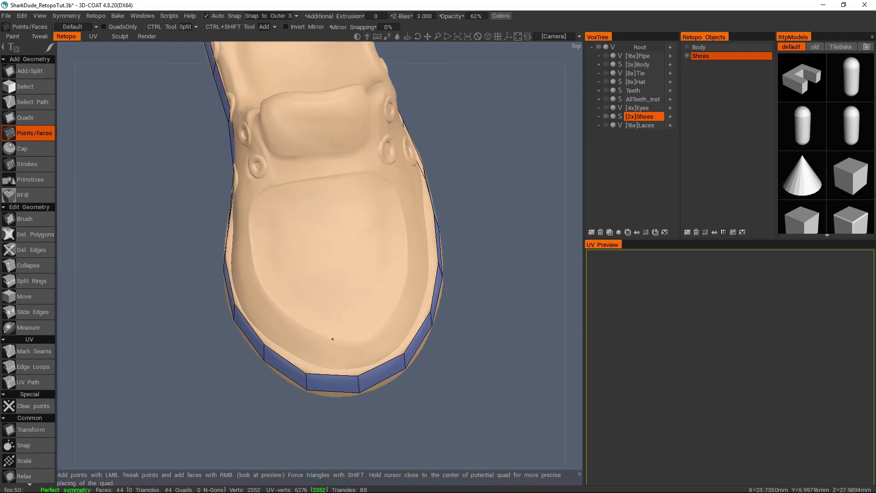
pyautogui.moveTo(303, 289); pyautogui.dragTo(319, 357, button='middle')
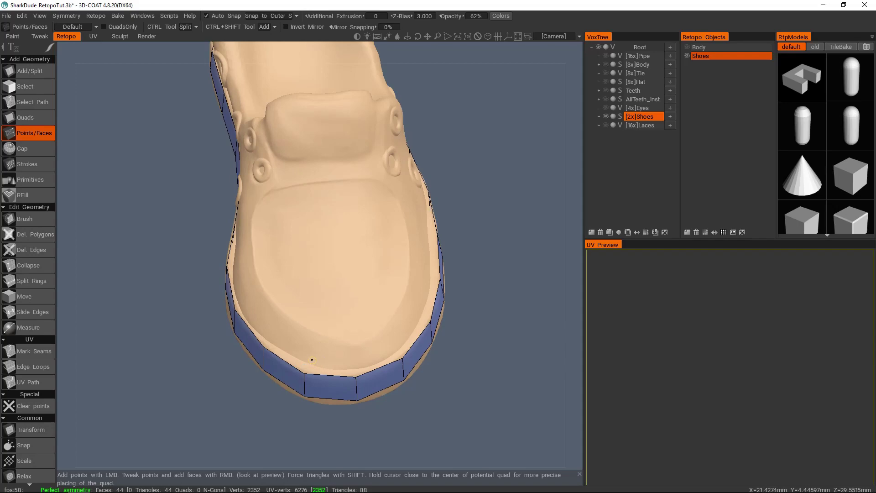
pyautogui.moveTo(387, 347); pyautogui.dragTo(403, 328, button='middle')
pyautogui.rightClick(403, 328)
pyautogui.moveTo(449, 292); pyautogui.dragTo(411, 296, button='middle')
pyautogui.moveTo(375, 312); pyautogui.dragTo(378, 318, button='right')
# - Place further pairs of points along the side of the toe cap and fill quads to extend the strip toward the eyelets
pyautogui.click(336, 304)
pyautogui.click(338, 334)
pyautogui.moveTo(378, 318); pyautogui.dragTo(283, 319, button='middle')
pyautogui.rightClick(357, 324)
pyautogui.click(297, 305)
pyautogui.click(297, 332)
pyautogui.rightClick(317, 319)
pyautogui.click(248, 305)
pyautogui.click(246, 332)
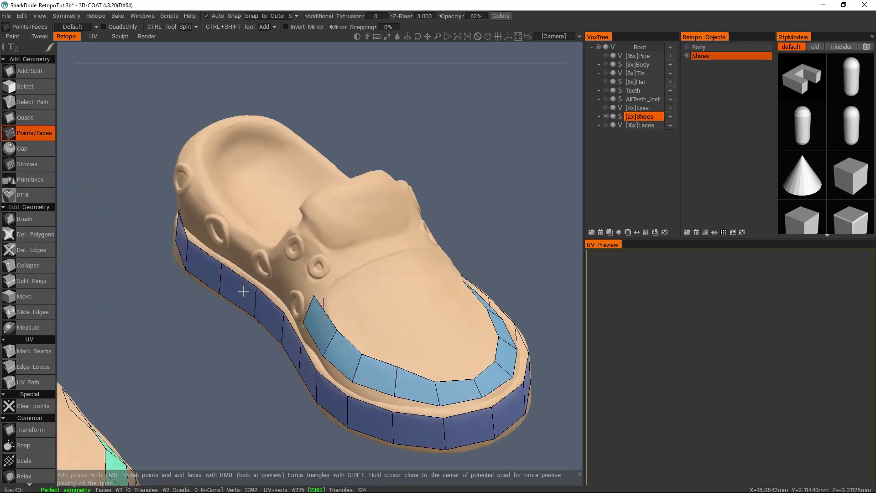
# - Switch the viewport back to perspective projection and adjust a point on the upper edge of the toe strip
pyautogui.moveTo(243, 291); pyautogui.dragTo(487, 54, button='middle')
pyautogui.click(488, 36)
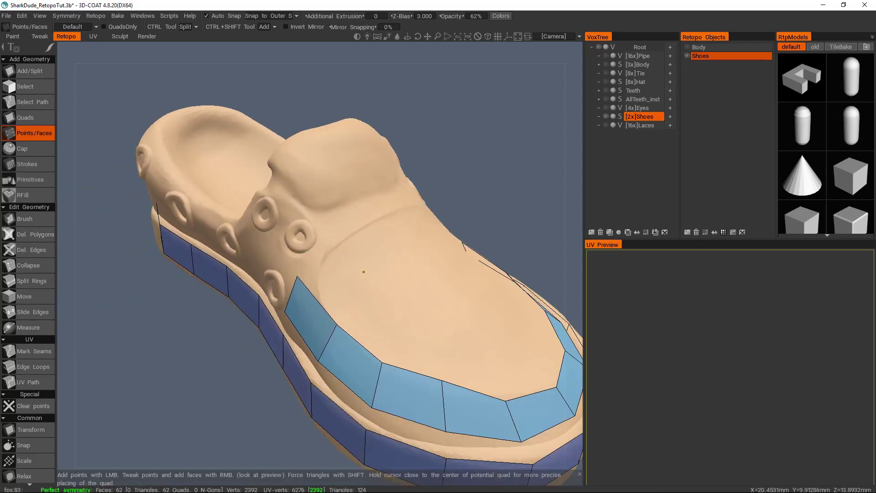
pyautogui.moveTo(340, 290); pyautogui.dragTo(398, 327, button='middle')
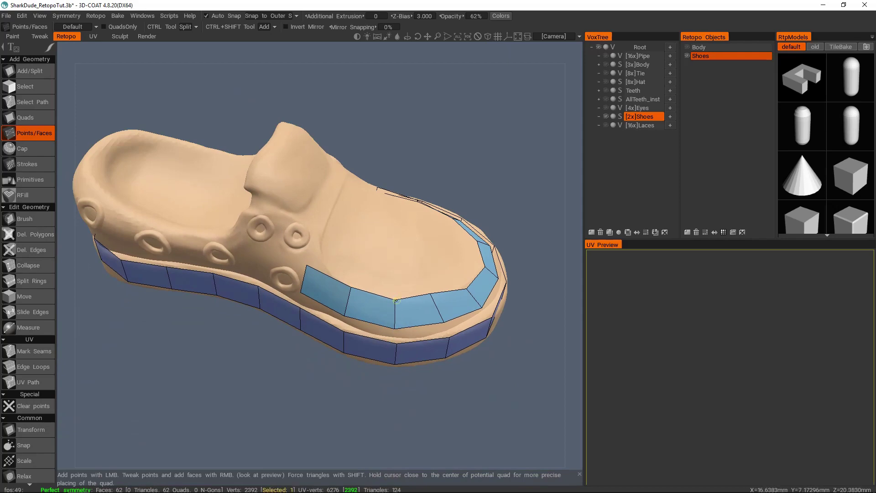
pyautogui.moveTo(432, 298)
pyautogui.mouseDown(button='middle')
pyautogui.moveTo(399, 293)
pyautogui.moveTo(399, 283)
pyautogui.moveTo(426, 303)
pyautogui.mouseUp(button='middle')
# - Place points beside the first eyelet and add another quad to the end of the toe strip with Points/Faces
pyautogui.moveTo(330, 352); pyautogui.dragTo(281, 308, button='middle')
pyautogui.moveTo(201, 339); pyautogui.dragTo(317, 321, button='middle')
pyautogui.moveTo(154, 347); pyautogui.dragTo(205, 325, button='middle')
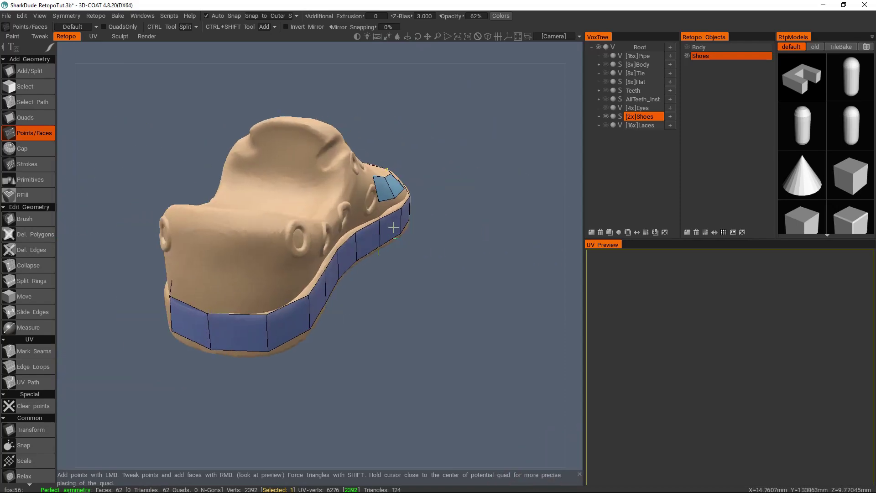
pyautogui.moveTo(438, 269); pyautogui.dragTo(381, 248)
pyautogui.moveTo(382, 248); pyautogui.dragTo(418, 321, button='middle')
pyautogui.scroll(4, 345, 290)
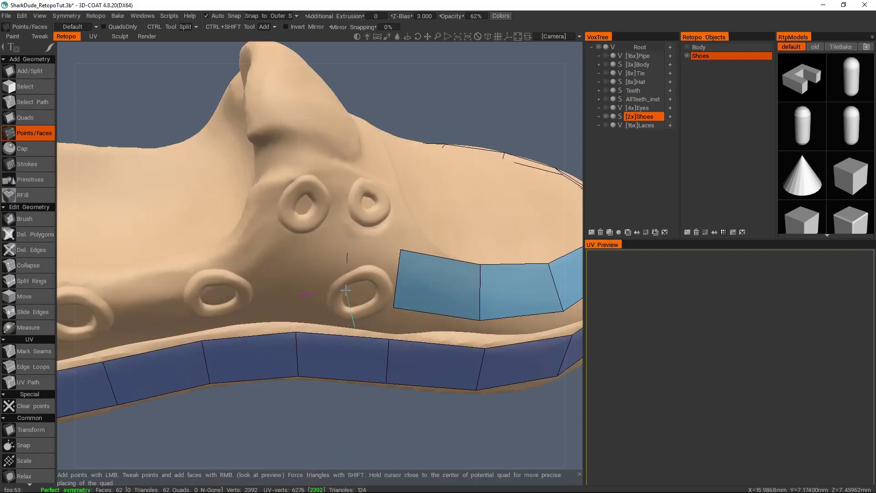
pyautogui.scroll(-2, 363, 296)
pyautogui.keyDown('alt'); pyautogui.moveTo(352, 294); pyautogui.dragTo(254, 277); pyautogui.keyUp('alt')
pyautogui.scroll(-4, 407, 284)
pyautogui.moveTo(407, 284); pyautogui.dragTo(350, 305, button='middle')
pyautogui.keyDown('alt'); pyautogui.moveTo(350, 305); pyautogui.dragTo(303, 307); pyautogui.keyUp('alt')
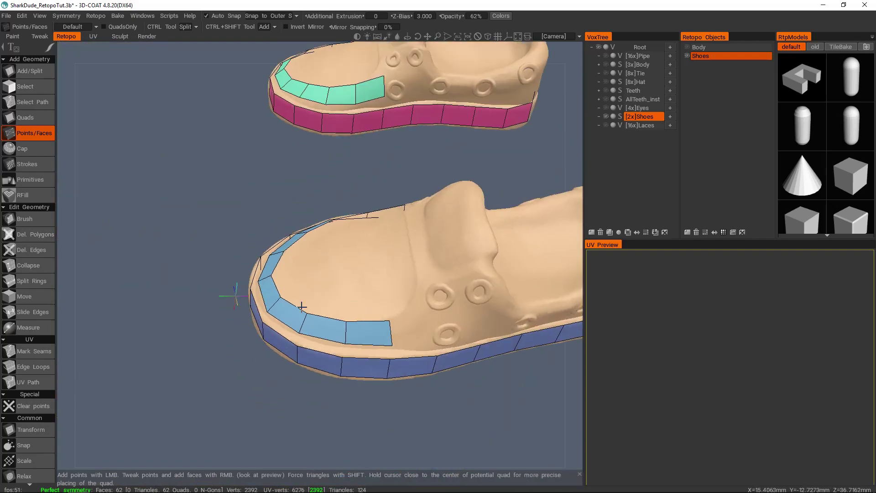
pyautogui.scroll(2, 373, 303)
pyautogui.moveTo(373, 304); pyautogui.dragTo(268, 337, button='middle')
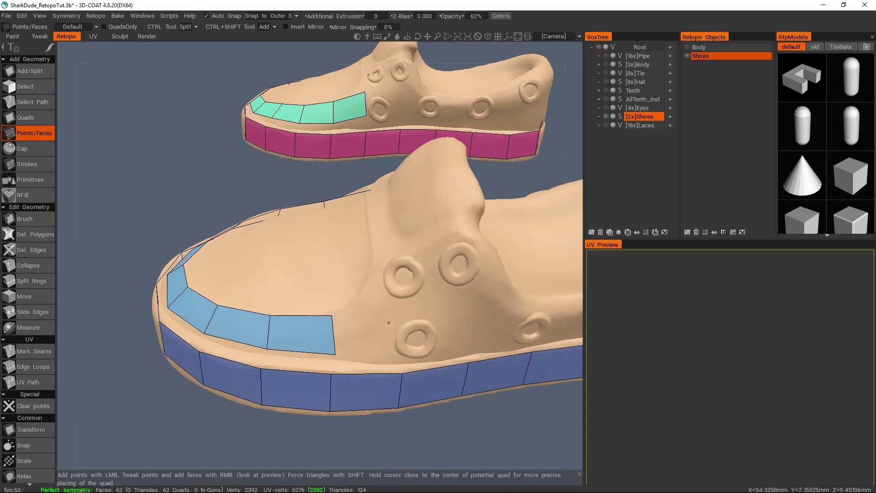
pyautogui.click(361, 333)
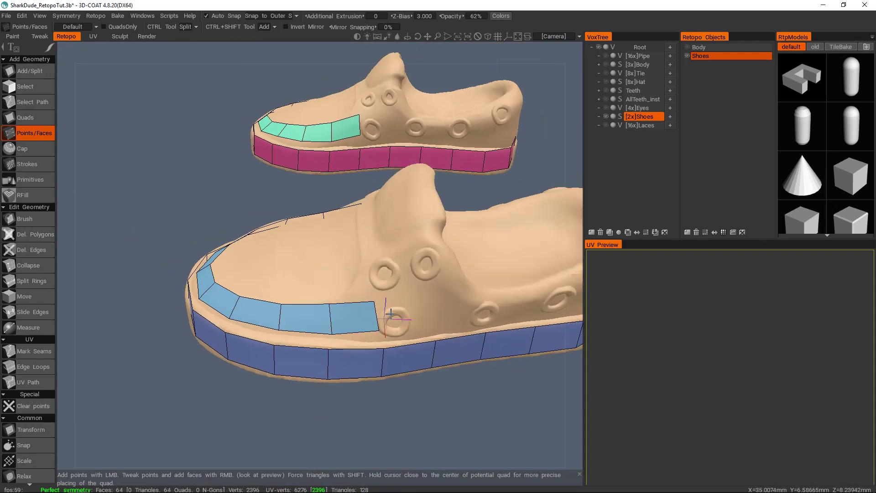
pyautogui.scroll(-2, 401, 303)
# - Bridge the toe strip's ends across the back of the toe cap and fill its interior with quads along a centre line
pyautogui.moveTo(403, 293); pyautogui.dragTo(383, 334, button='middle')
pyautogui.moveTo(488, 327); pyautogui.dragTo(342, 279, button='middle')
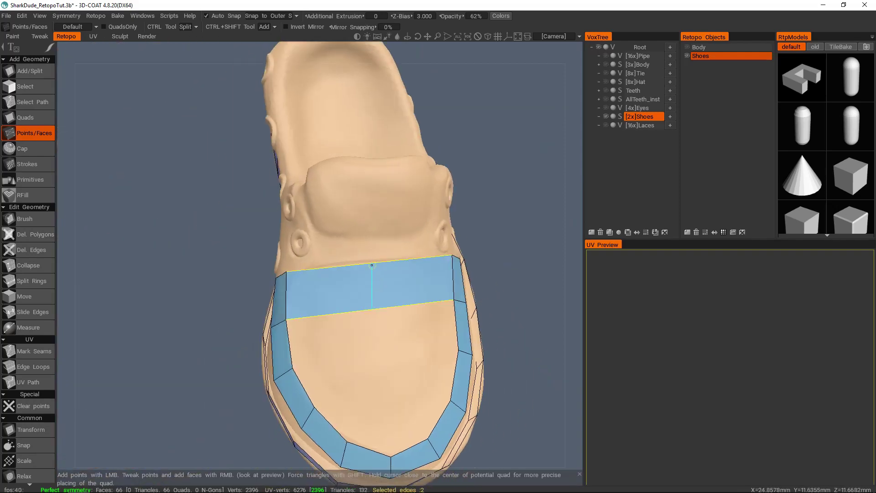
pyautogui.moveTo(341, 279); pyautogui.dragTo(316, 272, button='middle')
pyautogui.hotkey('ctrl', 'z')
pyautogui.hotkey('ctrl', 'z')
pyautogui.moveTo(369, 236); pyautogui.dragTo(348, 298, button='middle')
pyautogui.click(345, 273)
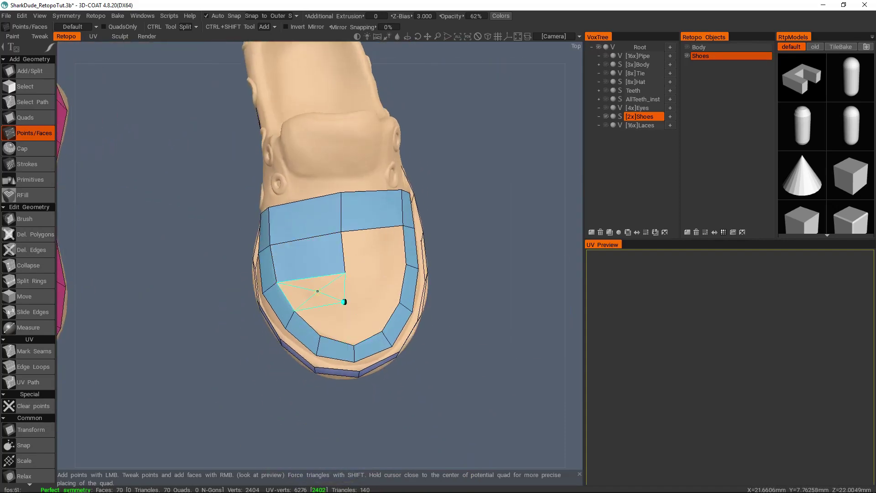
pyautogui.scroll(5, 325, 281)
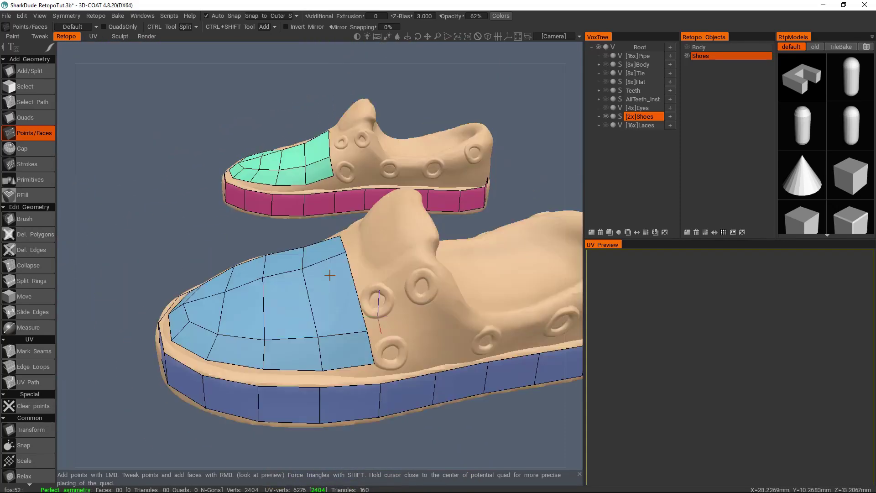
# - Build a strip of quads along the rim of the shoe opening, around the heel and up both sides
pyautogui.keyDown('alt'); pyautogui.moveTo(350, 302); pyautogui.dragTo(332, 340); pyautogui.keyUp('alt')
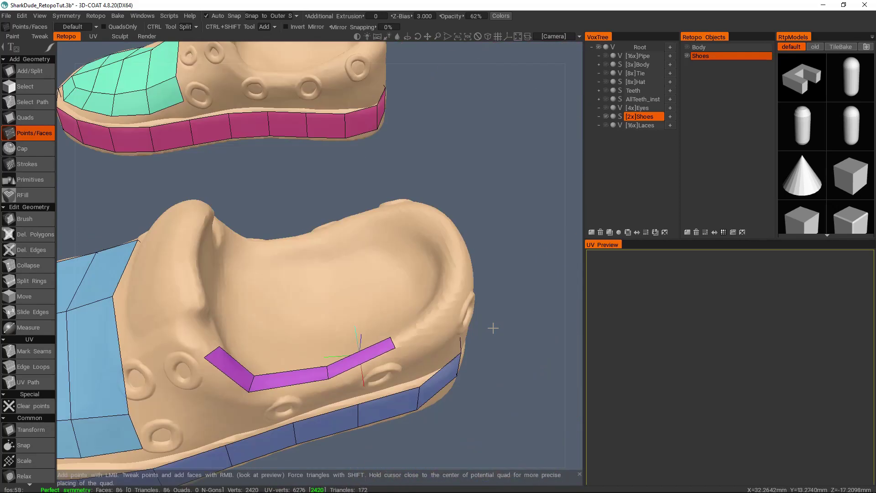
pyautogui.keyDown('alt'); pyautogui.moveTo(493, 326); pyautogui.dragTo(412, 287); pyautogui.keyUp('alt')
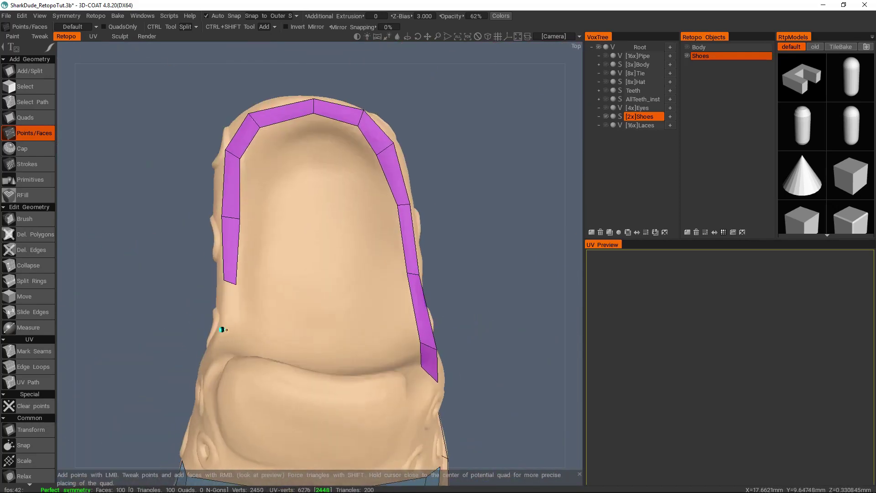
pyautogui.keyDown('alt'); pyautogui.moveTo(208, 307); pyautogui.dragTo(342, 260); pyautogui.keyUp('alt')
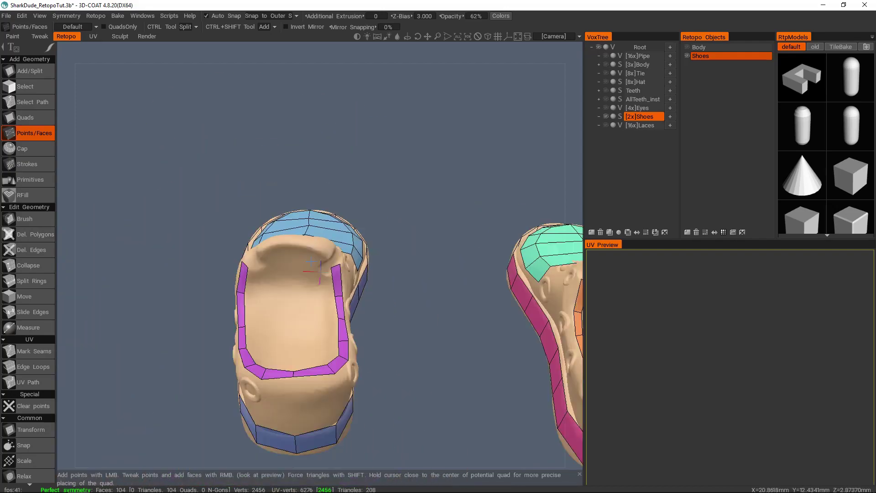
# - Extend the rim strip to the tongue and join it to the toe strip with quads on both sides
pyautogui.keyDown('alt'); pyautogui.moveTo(410, 274); pyautogui.dragTo(274, 264); pyautogui.keyUp('alt')
pyautogui.rightClick(336, 264)
pyautogui.rightClick(318, 312)
pyautogui.rightClick(293, 289)
pyautogui.keyDown('alt'); pyautogui.moveTo(350, 274); pyautogui.dragTo(356, 252); pyautogui.keyUp('alt')
pyautogui.click(367, 226)
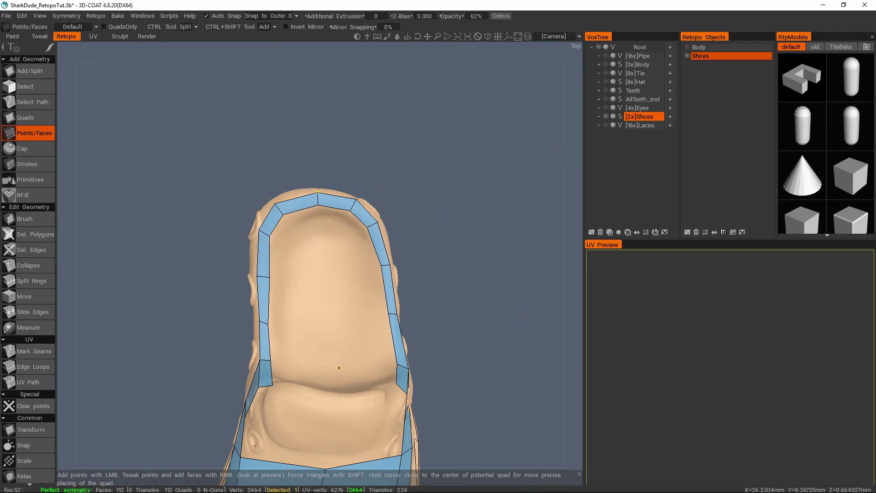
# - Examine the connected rim strip and toe cap mesh from the side, top and heel
pyautogui.keyDown('alt'); pyautogui.moveTo(386, 315); pyautogui.dragTo(434, 321); pyautogui.keyUp('alt')
pyautogui.keyDown('alt'); pyautogui.moveTo(434, 321); pyautogui.dragTo(378, 285, button='right'); pyautogui.keyUp('alt')
pyautogui.keyDown('alt'); pyautogui.moveTo(378, 285); pyautogui.dragTo(304, 243); pyautogui.keyUp('alt')
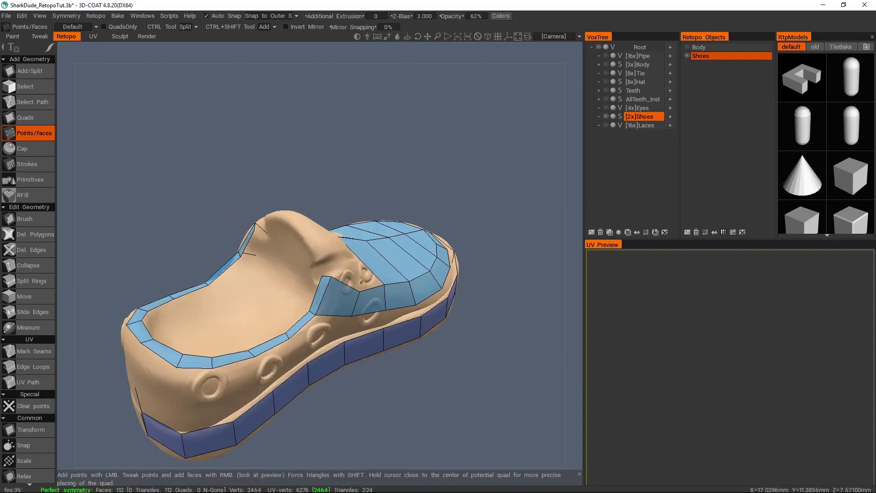
pyautogui.keyDown('alt'); pyautogui.moveTo(359, 274); pyautogui.dragTo(381, 264); pyautogui.keyUp('alt')
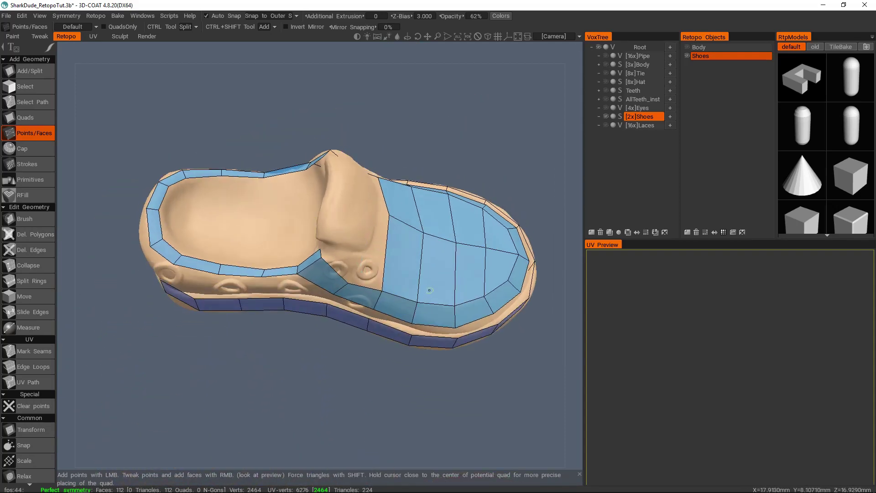
pyautogui.keyDown('alt'); pyautogui.moveTo(427, 285); pyautogui.dragTo(269, 278); pyautogui.keyUp('alt')
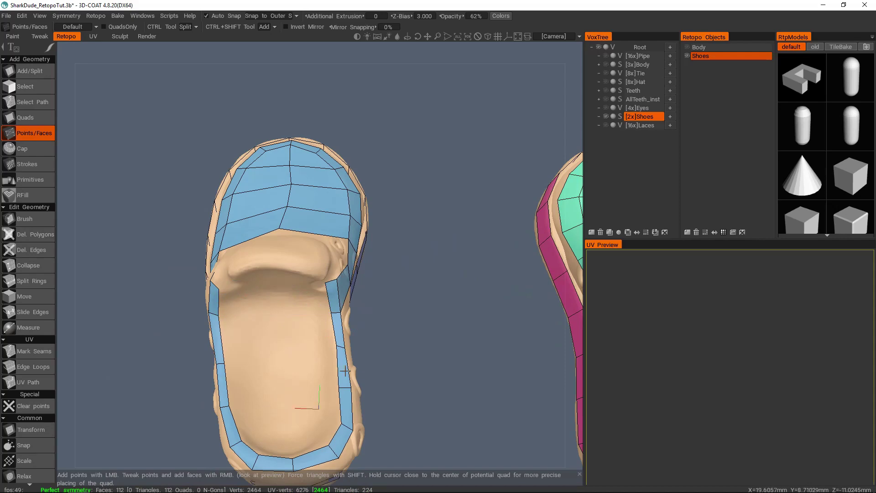
pyautogui.keyDown('alt'); pyautogui.moveTo(326, 401); pyautogui.dragTo(322, 331); pyautogui.keyUp('alt')
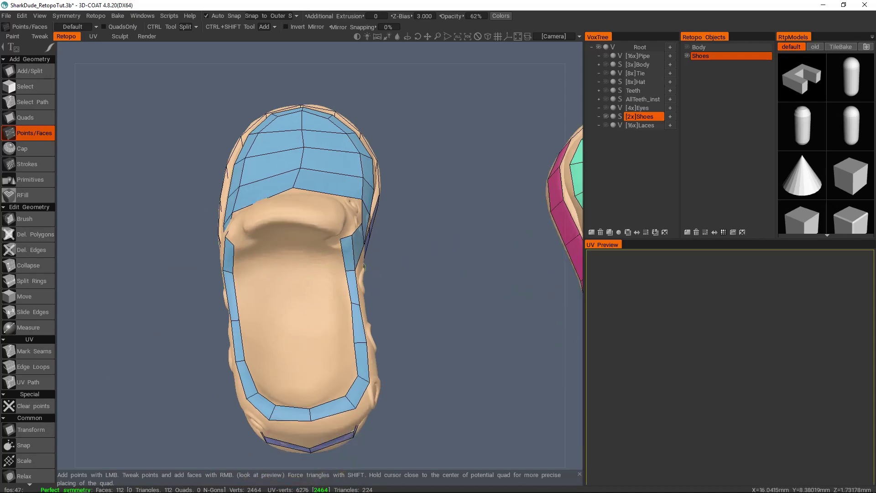
pyautogui.keyDown('alt'); pyautogui.moveTo(302, 378); pyautogui.dragTo(309, 315); pyautogui.keyUp('alt')
pyautogui.keyDown('alt'); pyautogui.moveTo(316, 344); pyautogui.dragTo(317, 292, button='middle'); pyautogui.keyUp('alt')
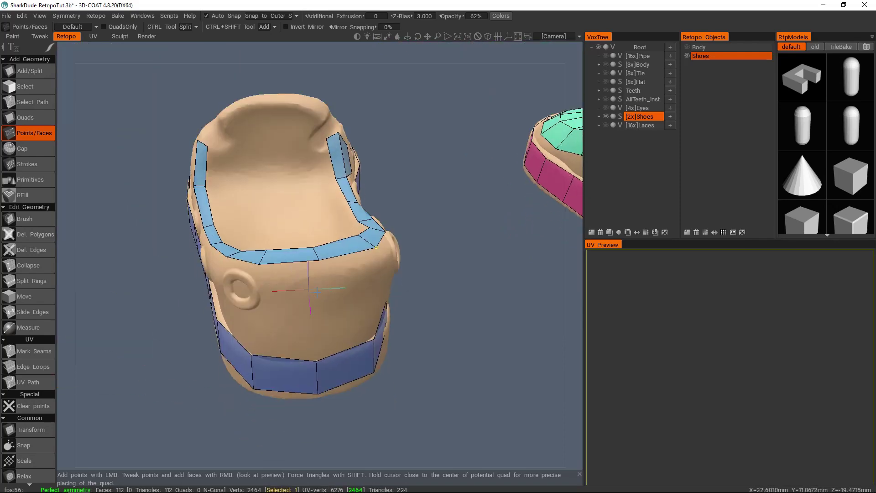
# - Start a second row of quads below the rim strip along the side near the heel
pyautogui.click(322, 278)
pyautogui.click(257, 283)
pyautogui.rightClick(289, 273)
pyautogui.click(348, 267)
pyautogui.keyDown('alt'); pyautogui.moveTo(287, 274); pyautogui.dragTo(313, 273); pyautogui.keyUp('alt')
pyautogui.rightClick(367, 256)
pyautogui.click(289, 283)
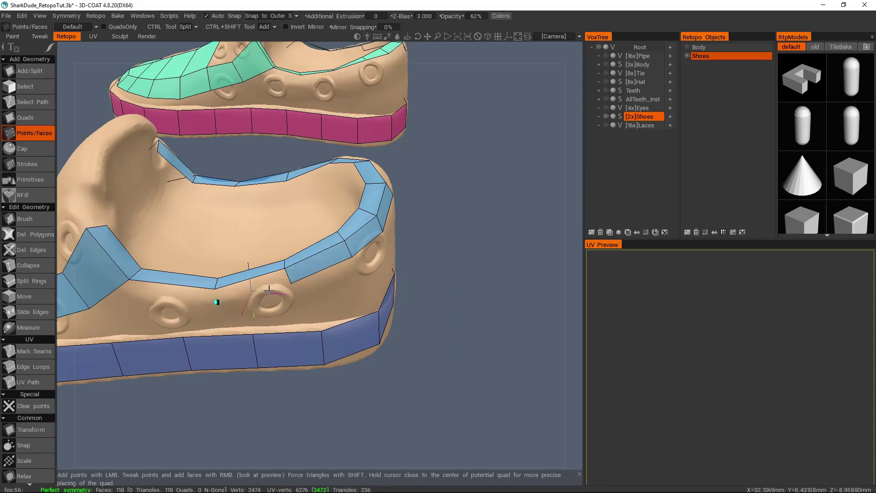
# - Extend the second row below the rim toward the heel with the Quads tool, using the Parallel edge extrusion method
pyautogui.keyDown('alt'); pyautogui.moveTo(269, 290); pyautogui.dragTo(327, 285); pyautogui.keyUp('alt')
pyautogui.press('space')
pyautogui.click(269, 192)
pyautogui.click(172, 26)
pyautogui.click(172, 55)
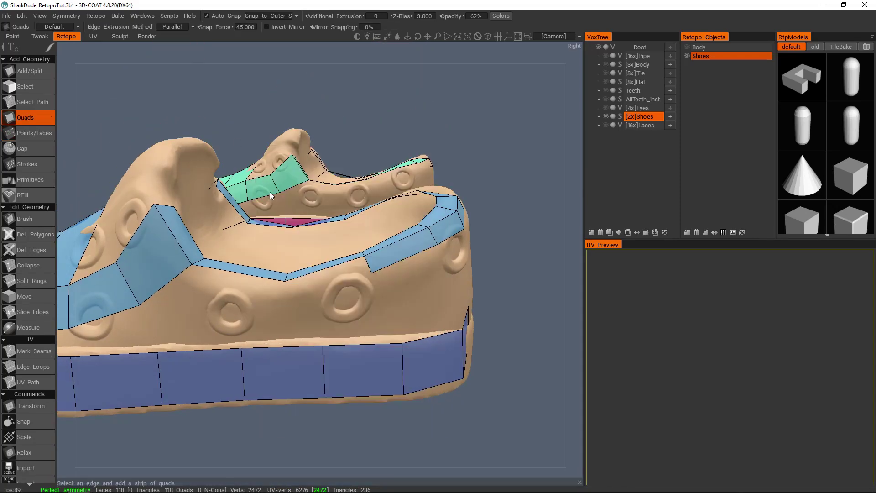
pyautogui.click(290, 291)
pyautogui.click(195, 274)
pyautogui.keyDown('alt'); pyautogui.moveTo(352, 280); pyautogui.dragTo(284, 294); pyautogui.keyUp('alt')
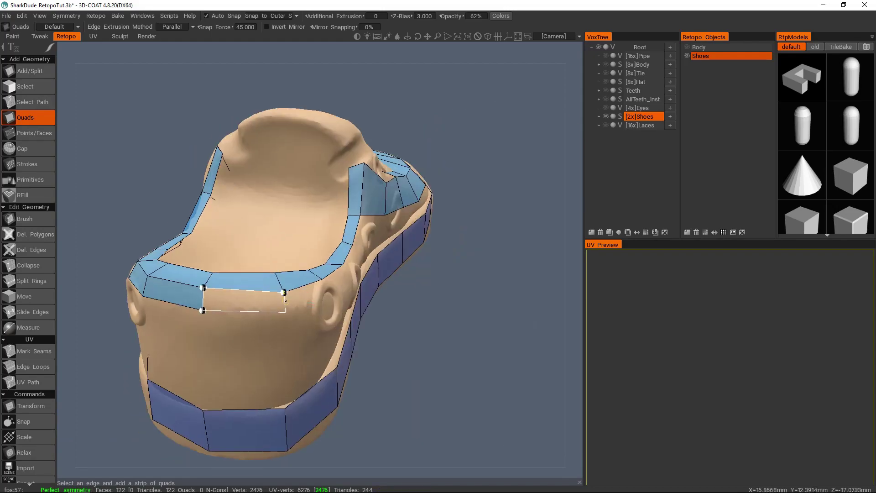
# - Continue the second row of quads around the back of the heel and along the opposite side
pyautogui.click(286, 299)
pyautogui.keyDown('alt'); pyautogui.moveTo(383, 287); pyautogui.dragTo(336, 284); pyautogui.keyUp('alt')
pyautogui.click(333, 284)
pyautogui.click(391, 292)
pyautogui.click(442, 286)
pyautogui.click(485, 269)
pyautogui.keyDown('alt'); pyautogui.moveTo(479, 269); pyautogui.dragTo(346, 273); pyautogui.keyUp('alt')
pyautogui.press('Escape')
# - Build a strip of quads over the tongue's edge with Points/Faces, connecting the two sides of the rim
pyautogui.keyDown('alt'); pyautogui.moveTo(319, 228); pyautogui.dragTo(410, 260); pyautogui.keyUp('alt')
pyautogui.rightClick(349, 251)
pyautogui.keyDown('alt'); pyautogui.moveTo(291, 274); pyautogui.dragTo(387, 269); pyautogui.keyUp('alt')
pyautogui.rightClick(205, 272)
pyautogui.keyDown('alt'); pyautogui.moveTo(247, 222); pyautogui.dragTo(215, 260); pyautogui.keyUp('alt')
pyautogui.click(262, 197)
pyautogui.click(272, 211)
pyautogui.rightClick(239, 220)
pyautogui.keyDown('alt'); pyautogui.moveTo(346, 228); pyautogui.dragTo(273, 233); pyautogui.keyUp('alt')
pyautogui.rightClick(329, 161)
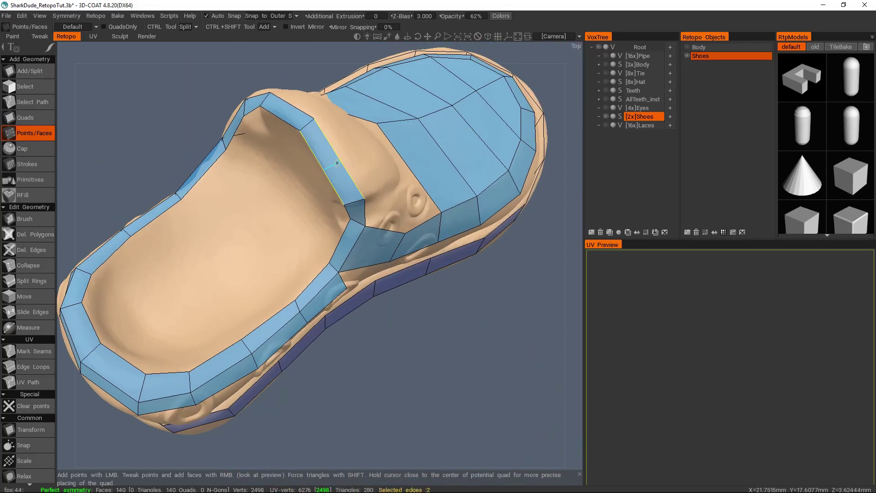
# - Split the tongue strip into more quads and adjust its points to follow the tongue's edge
pyautogui.keyDown('alt'); pyautogui.moveTo(292, 173); pyautogui.dragTo(333, 205); pyautogui.keyUp('alt')
pyautogui.moveTo(307, 192); pyautogui.dragTo(308, 185, button='right')
pyautogui.keyDown('alt'); pyautogui.moveTo(308, 185); pyautogui.dragTo(489, 118); pyautogui.keyUp('alt')
pyautogui.keyDown('alt'); pyautogui.moveTo(489, 119); pyautogui.dragTo(497, 151, button='right'); pyautogui.keyUp('alt')
pyautogui.keyDown('alt'); pyautogui.moveTo(497, 151); pyautogui.dragTo(383, 214); pyautogui.keyUp('alt')
pyautogui.keyDown('ctrl'); pyautogui.click(393, 208); pyautogui.keyUp('ctrl')
pyautogui.keyDown('ctrl'); pyautogui.click(460, 214); pyautogui.keyUp('ctrl')
pyautogui.keyDown('alt'); pyautogui.moveTo(461, 228); pyautogui.dragTo(228, 273); pyautogui.keyUp('alt')
pyautogui.moveTo(215, 284); pyautogui.dragTo(207, 304, button='right')
pyautogui.keyDown('alt'); pyautogui.moveTo(353, 312); pyautogui.dragTo(269, 274); pyautogui.keyUp('alt')
pyautogui.keyDown('ctrl'); pyautogui.click(214, 338); pyautogui.keyUp('ctrl')
pyautogui.keyDown('ctrl'); pyautogui.click(196, 346); pyautogui.keyUp('ctrl')
pyautogui.keyDown('alt'); pyautogui.moveTo(269, 274); pyautogui.dragTo(291, 315, button='right'); pyautogui.keyUp('alt')
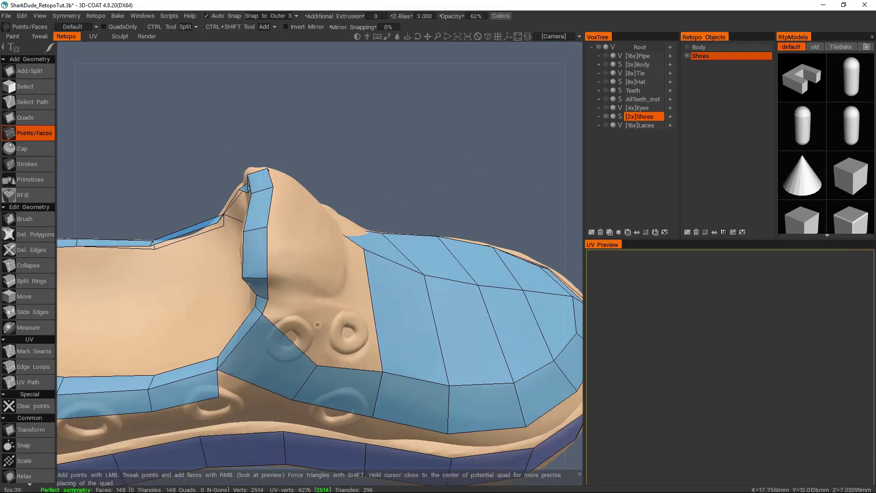
# - Split the toe cap lengthwise on both sides of its centre line and tidy the points at the toe tip
pyautogui.click(285, 322)
pyautogui.rightClick(276, 319)
pyautogui.keyDown('alt'); pyautogui.moveTo(276, 319); pyautogui.dragTo(256, 342); pyautogui.keyUp('alt')
pyautogui.keyDown('alt'); pyautogui.moveTo(256, 342); pyautogui.dragTo(308, 288, button='right'); pyautogui.keyUp('alt')
pyautogui.keyDown('ctrl'); pyautogui.click(308, 288); pyautogui.keyUp('ctrl')
pyautogui.keyDown('alt'); pyautogui.moveTo(307, 289); pyautogui.dragTo(422, 244); pyautogui.keyUp('alt')
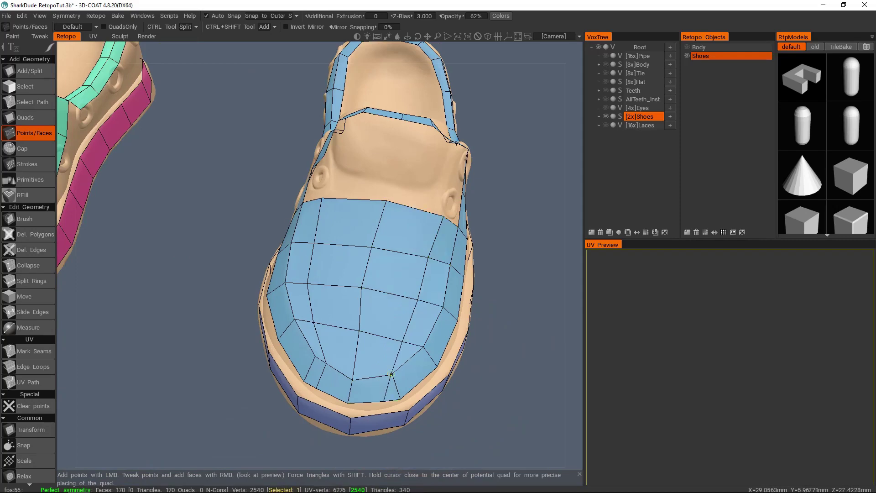
pyautogui.moveTo(305, 381); pyautogui.dragTo(304, 381, button='right')
pyautogui.keyDown('alt'); pyautogui.moveTo(303, 381); pyautogui.dragTo(401, 257); pyautogui.keyUp('alt')
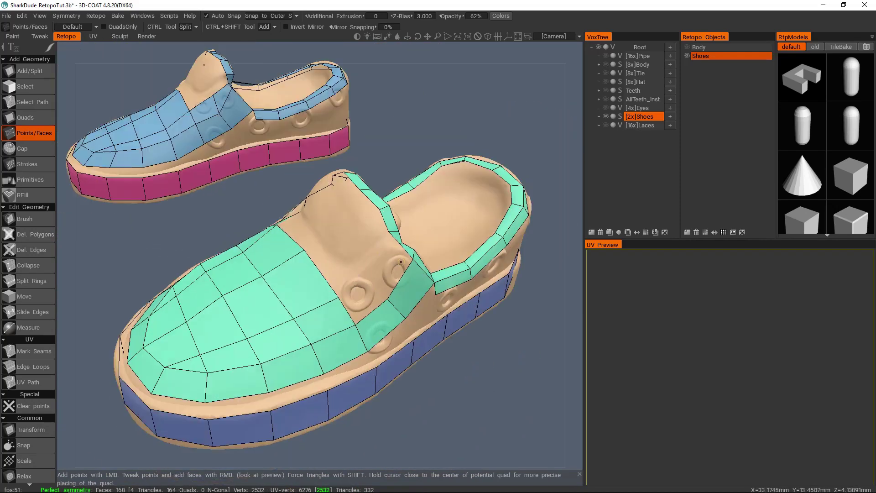
# - Add a row of quads down the front of the tongue from its edge strip
pyautogui.rightClick(348, 233)
pyautogui.keyDown('alt'); pyautogui.moveTo(375, 283); pyautogui.dragTo(317, 268); pyautogui.keyUp('alt')
pyautogui.click(348, 232)
pyautogui.rightClick(351, 224)
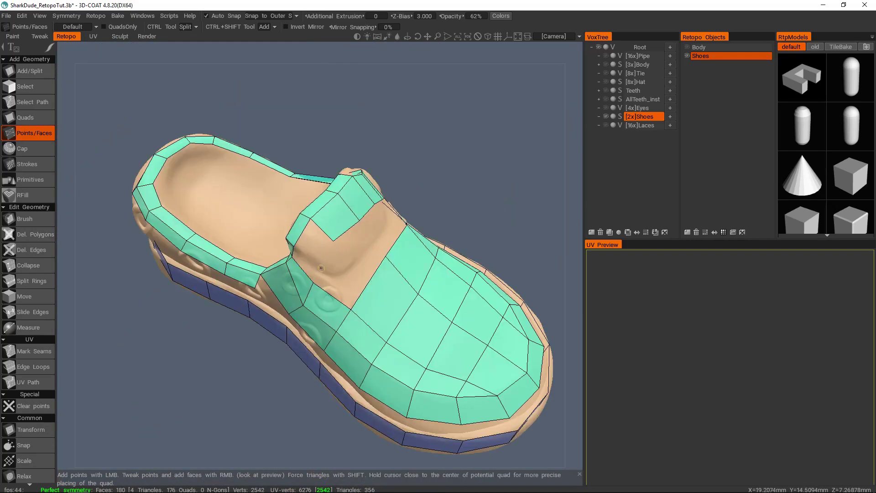
# - Fill the gap between the tongue, the toe cap and the upper eyelets with quads
pyautogui.keyDown('alt'); pyautogui.moveTo(373, 235); pyautogui.dragTo(352, 248); pyautogui.keyUp('alt')
pyautogui.rightClick(343, 253)
pyautogui.rightClick(308, 262)
pyautogui.rightClick(275, 264)
pyautogui.rightClick(255, 260)
pyautogui.keyDown('alt'); pyautogui.moveTo(255, 260); pyautogui.dragTo(465, 254); pyautogui.keyUp('alt')
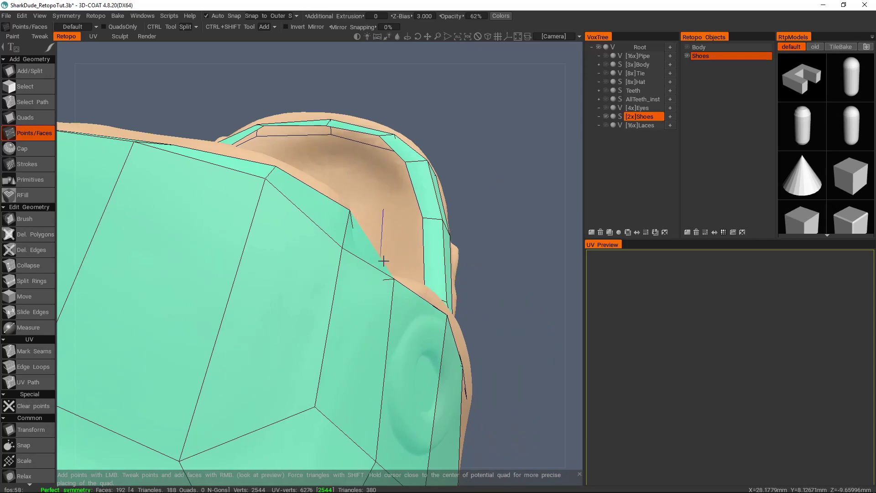
# - Split the corner faces where the tongue meets the rim, cutting the corner quad diagonally
pyautogui.keyDown('alt'); pyautogui.moveTo(364, 275); pyautogui.dragTo(317, 232); pyautogui.keyUp('alt')
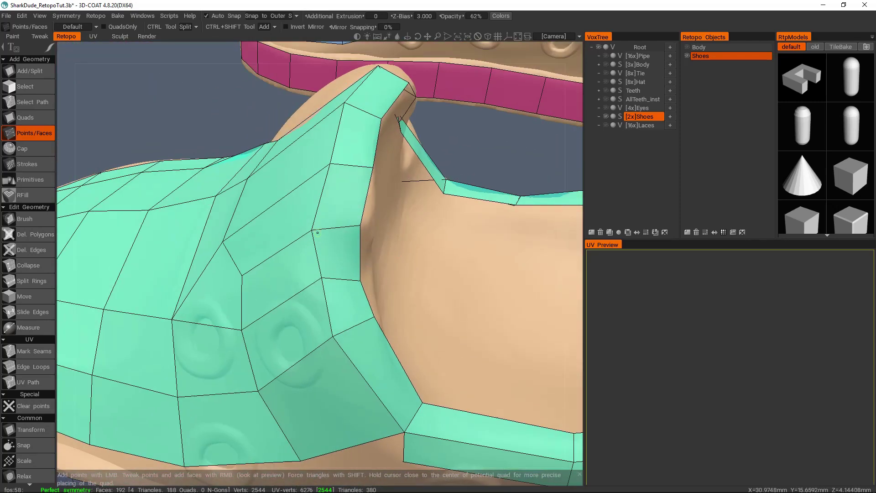
pyautogui.keyDown('ctrl'); pyautogui.click(310, 231); pyautogui.keyUp('ctrl')
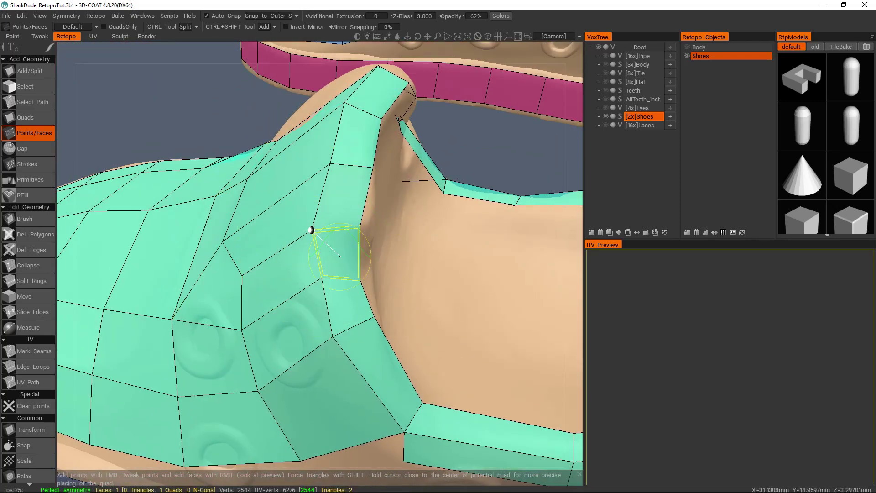
pyautogui.keyDown('ctrl'); pyautogui.click(360, 280); pyautogui.keyUp('ctrl')
pyautogui.keyDown('alt'); pyautogui.moveTo(360, 279); pyautogui.dragTo(485, 129); pyautogui.keyUp('alt')
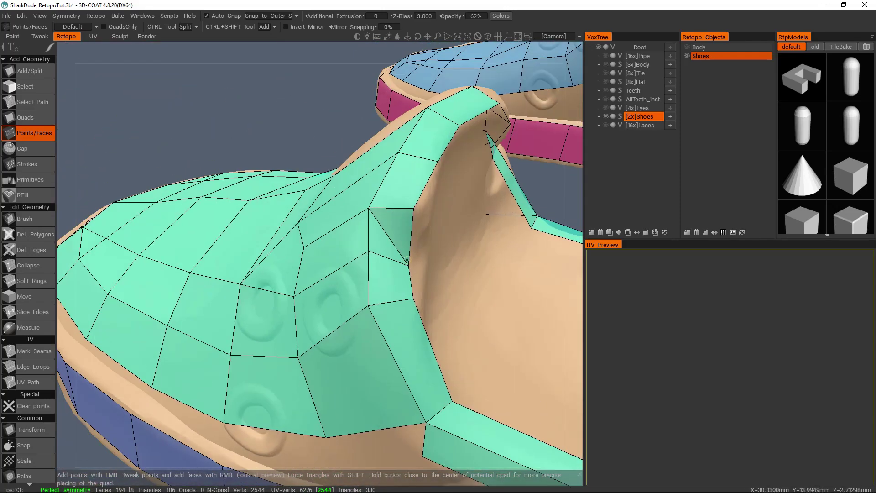
pyautogui.keyDown('alt'); pyautogui.moveTo(410, 303); pyautogui.dragTo(214, 319); pyautogui.keyUp('alt')
pyautogui.keyDown('ctrl'); pyautogui.click(360, 346); pyautogui.keyUp('ctrl')
pyautogui.keyDown('alt'); pyautogui.moveTo(364, 292); pyautogui.dragTo(375, 269); pyautogui.keyUp('alt')
# - Fill the shoe opening with quads from rim to rim, divided along the centre, to form the insole
pyautogui.keyDown('alt'); pyautogui.moveTo(308, 226); pyautogui.dragTo(313, 283); pyautogui.keyUp('alt')
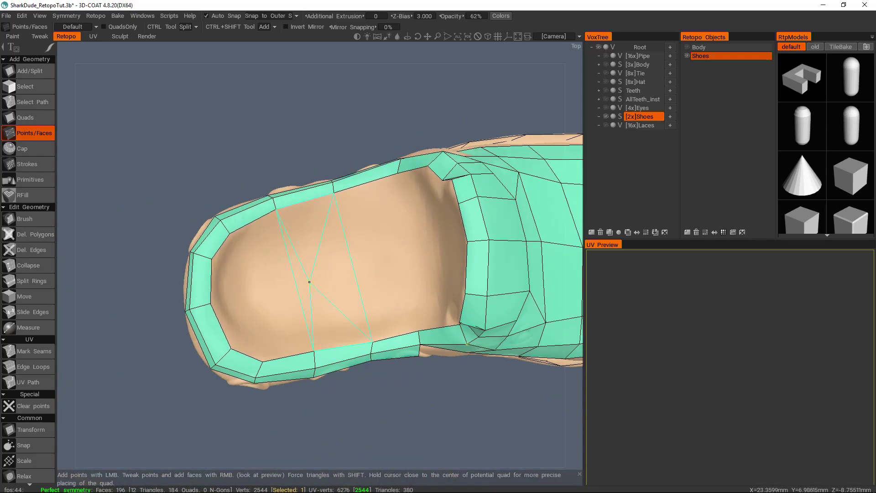
pyautogui.rightClick(323, 256)
pyautogui.click(404, 256)
pyautogui.rightClick(370, 224)
pyautogui.rightClick(395, 303)
pyautogui.keyDown('alt'); pyautogui.moveTo(395, 303); pyautogui.dragTo(364, 254); pyautogui.keyUp('alt')
# - Extend the insole mesh toward the underside of the tongue with the Quads tool
pyautogui.click(364, 254)
pyautogui.press('space')
pyautogui.click(377, 176)
pyautogui.click(369, 274)
pyautogui.click(413, 257)
pyautogui.press('space')
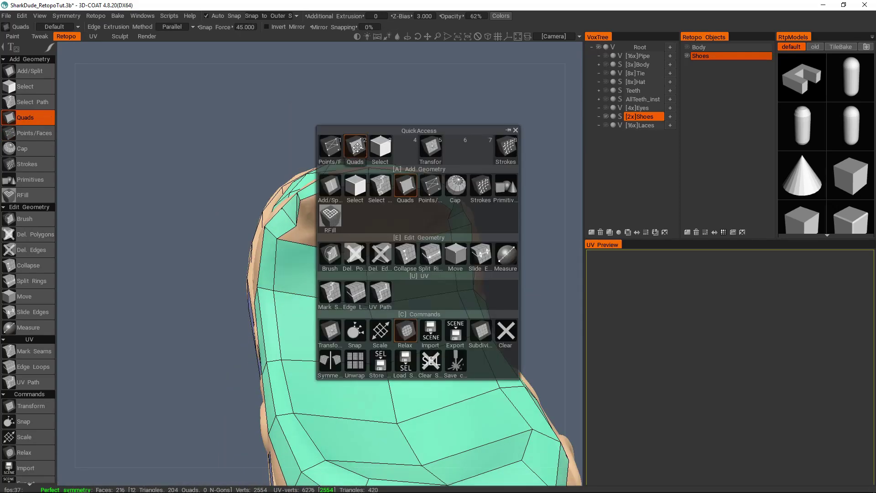
pyautogui.click(346, 146)
pyautogui.keyDown('alt'); pyautogui.moveTo(250, 215); pyautogui.dragTo(275, 222); pyautogui.keyUp('alt')
pyautogui.keyDown('alt'); pyautogui.moveTo(446, 200); pyautogui.dragTo(367, 228); pyautogui.keyUp('alt')
# - Return to Points/Faces, adjust a point and fill the remaining gap between the insole and the tongue
pyautogui.press('space')
pyautogui.click(347, 151)
pyautogui.rightClick(368, 228)
pyautogui.moveTo(410, 283)
pyautogui.keyDown('alt'); pyautogui.mouseDown()
pyautogui.moveTo(351, 283)
pyautogui.moveTo(449, 269)
pyautogui.moveTo(402, 292)
pyautogui.mouseUp(); pyautogui.keyUp('alt')
pyautogui.moveTo(269, 230); pyautogui.dragTo(298, 224, button='right')
pyautogui.rightClick(274, 242)
pyautogui.rightClick(329, 233)
pyautogui.keyDown('alt'); pyautogui.moveTo(328, 232); pyautogui.dragTo(338, 251, button='right'); pyautogui.keyUp('alt')
# - Fill quads around the heel wall between the second rim row and the sole band
pyautogui.keyDown('alt'); pyautogui.moveTo(337, 251); pyautogui.dragTo(338, 297); pyautogui.keyUp('alt')
pyautogui.rightClick(354, 260)
pyautogui.keyDown('alt'); pyautogui.moveTo(438, 256); pyautogui.dragTo(344, 262); pyautogui.keyUp('alt')
pyautogui.rightClick(319, 249)
pyautogui.rightClick(343, 262)
pyautogui.keyDown('alt'); pyautogui.moveTo(365, 311); pyautogui.dragTo(319, 315); pyautogui.keyUp('alt')
pyautogui.rightClick(358, 242)
pyautogui.keyDown('alt'); pyautogui.moveTo(386, 324); pyautogui.dragTo(396, 311); pyautogui.keyUp('alt')
pyautogui.rightClick(274, 244)
pyautogui.rightClick(333, 238)
pyautogui.rightClick(303, 294)
pyautogui.keyDown('alt'); pyautogui.moveTo(524, 273); pyautogui.dragTo(425, 287); pyautogui.keyUp('alt')
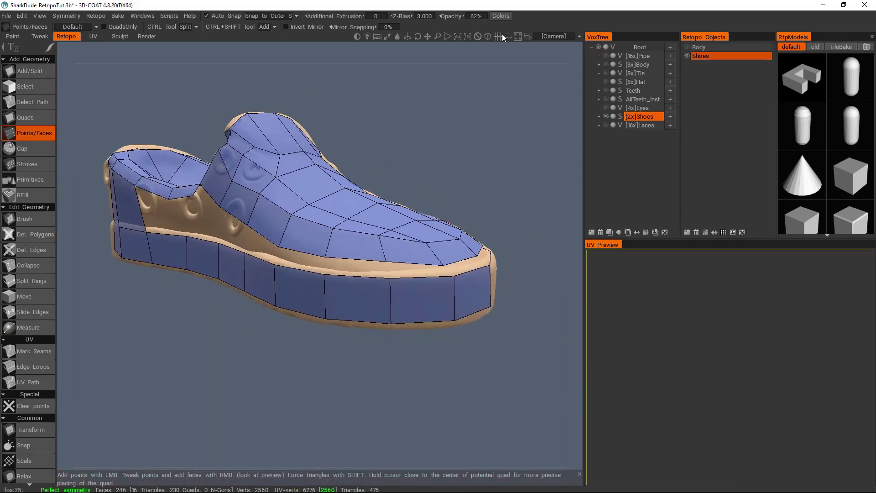
# - Set up an orthographic front view framed on the single shoe
pyautogui.click(488, 37)
pyautogui.press('KP_2')
pyautogui.keyDown('alt'); pyautogui.moveTo(430, 293); pyautogui.dragTo(325, 259, button='middle'); pyautogui.keyUp('alt')
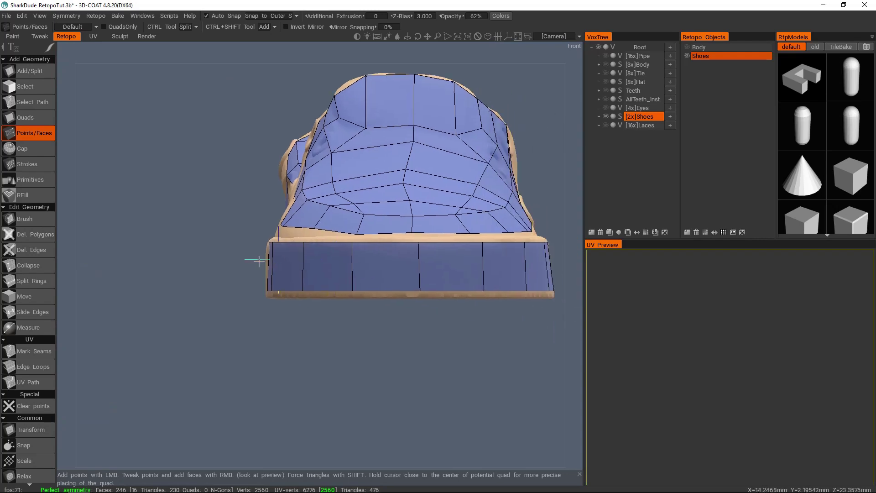
pyautogui.moveTo(487, 261); pyautogui.dragTo(222, 274, button='middle')
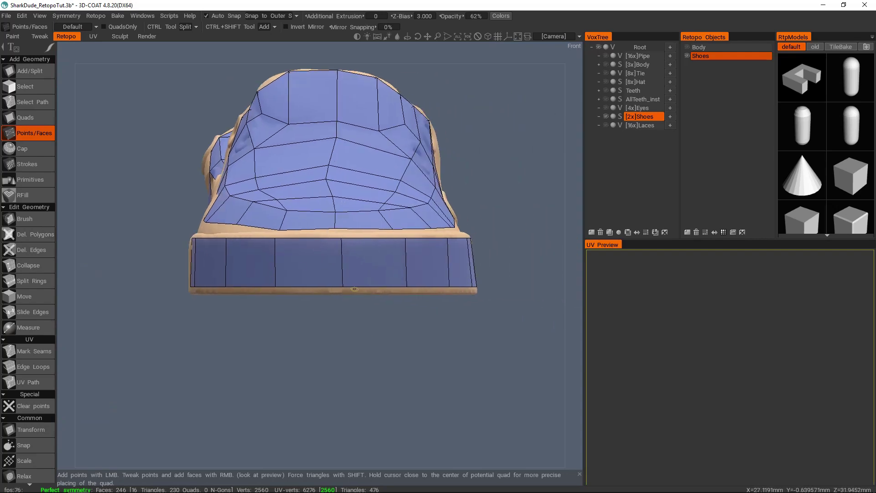
pyautogui.keyDown('alt'); pyautogui.moveTo(388, 287); pyautogui.dragTo(372, 246, button='right'); pyautogui.keyUp('alt')
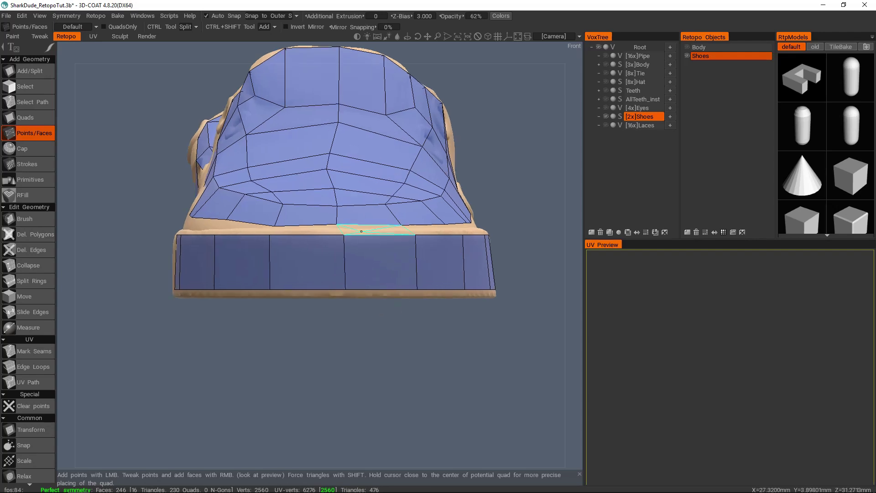
# - Try horizontal slices across the sole with Strokes in a new retopo object, and delete that object
pyautogui.press('space')
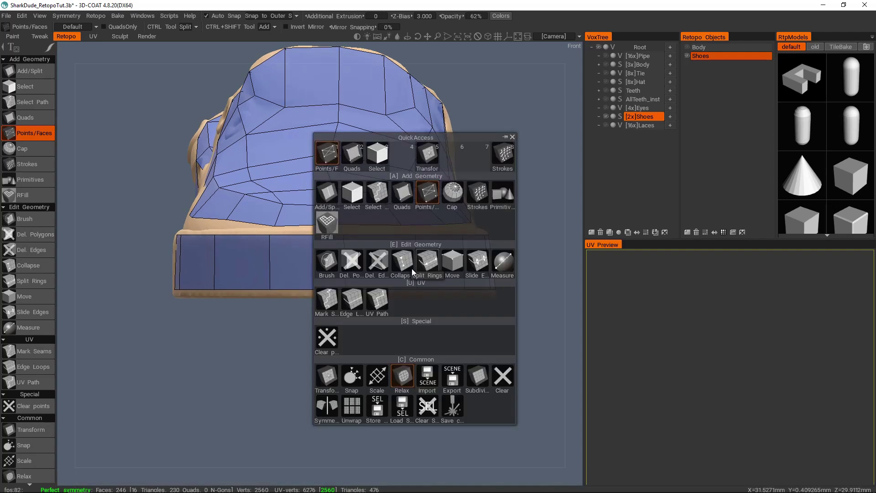
pyautogui.click(503, 154)
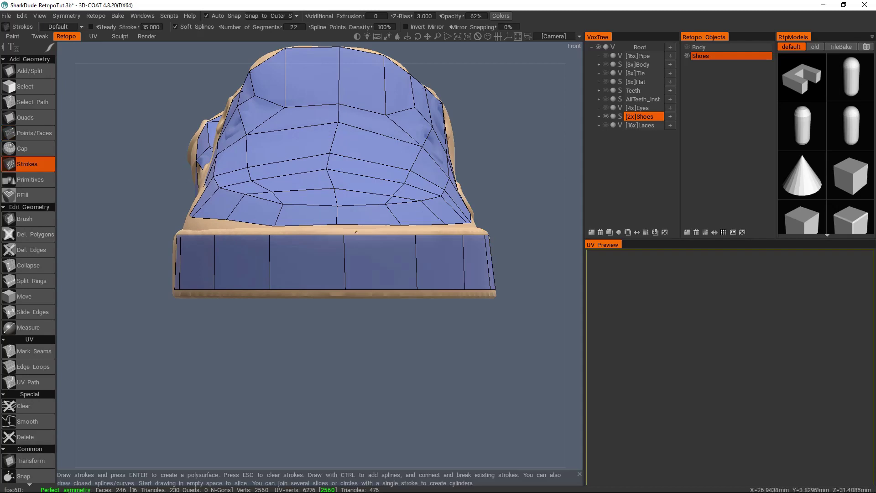
pyautogui.click(686, 55)
pyautogui.click(687, 232)
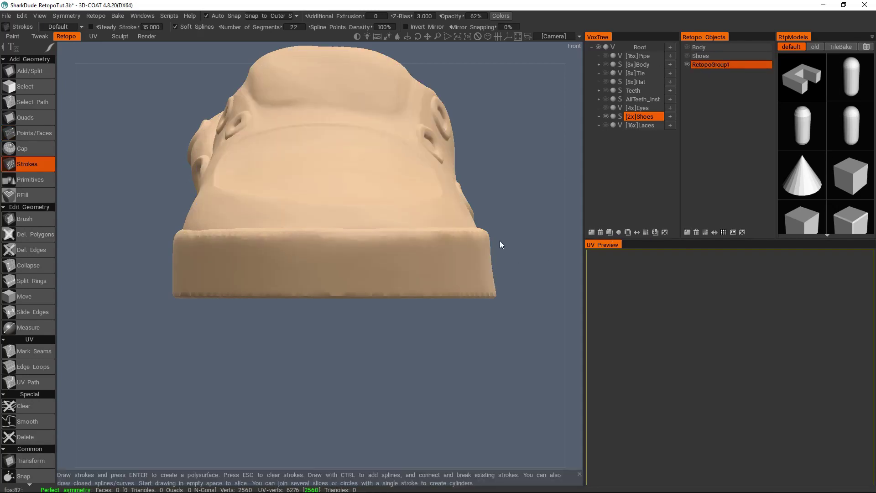
pyautogui.click(165, 251)
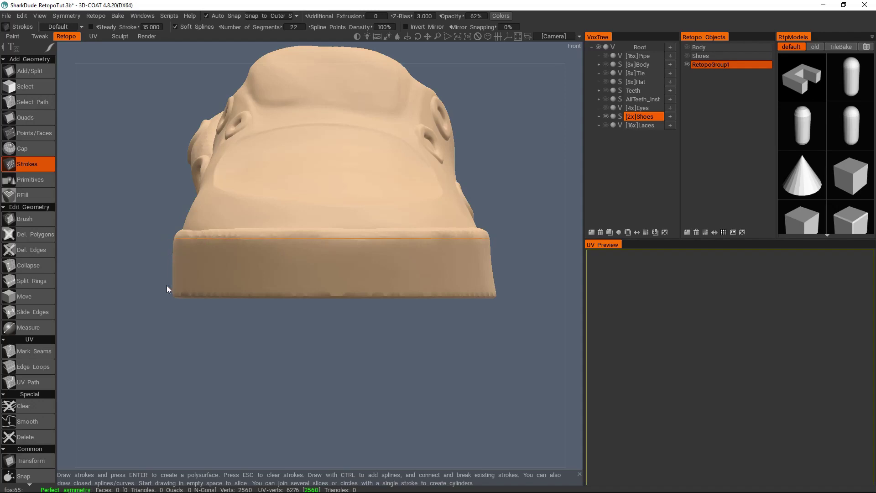
pyautogui.moveTo(166, 289); pyautogui.dragTo(514, 287)
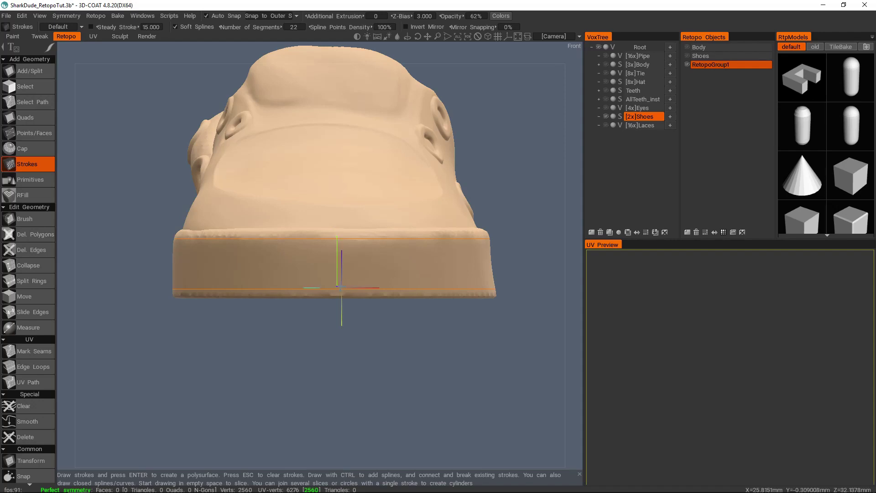
pyautogui.scroll(5, 426, 301)
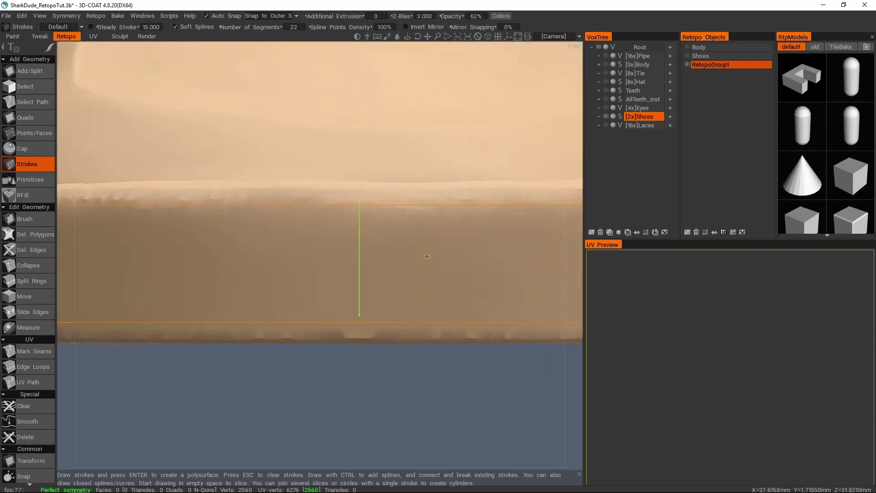
pyautogui.scroll(-5, 368, 253)
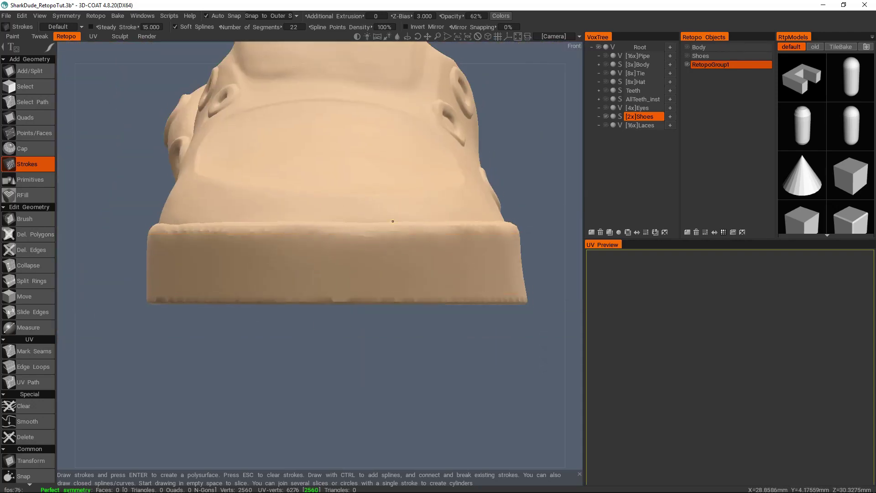
pyautogui.click(696, 232)
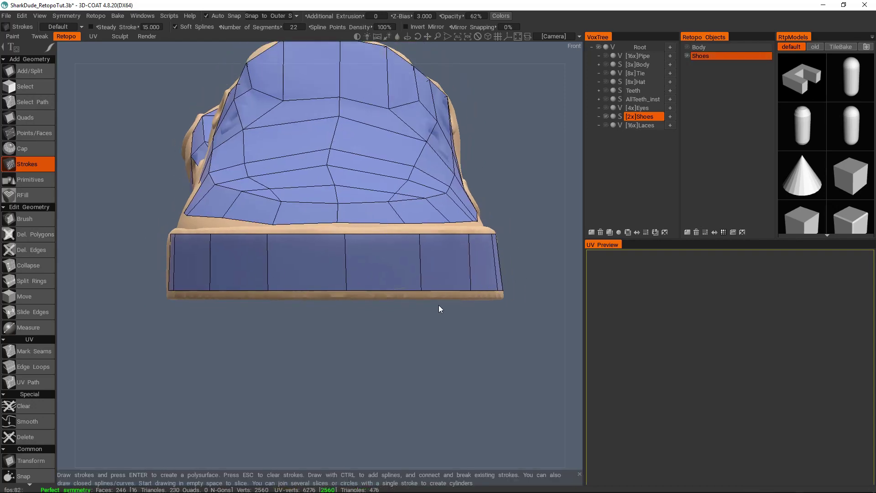
# - Select the bottom row of vertices on the sole band using a rectangular selection in Vertices mode
pyautogui.press('space')
pyautogui.press('space')
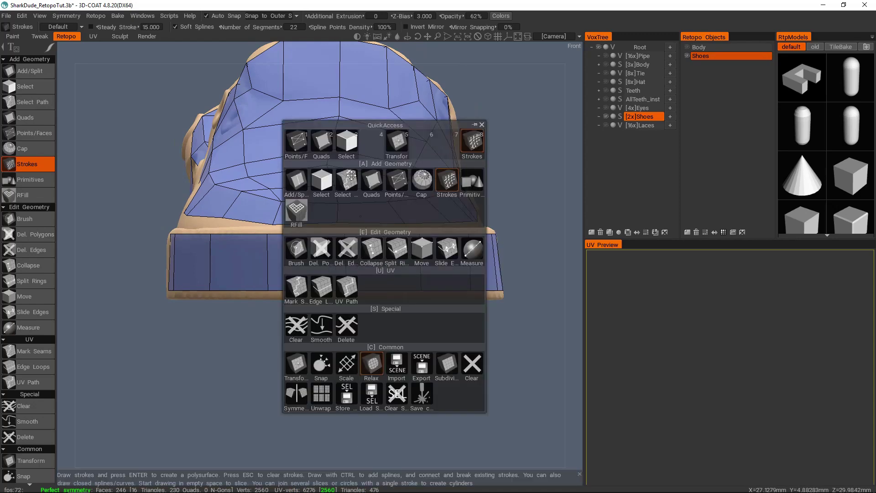
pyautogui.click(346, 142)
pyautogui.keyDown('alt'); pyautogui.moveTo(413, 269); pyautogui.dragTo(342, 284, button='right'); pyautogui.keyUp('alt')
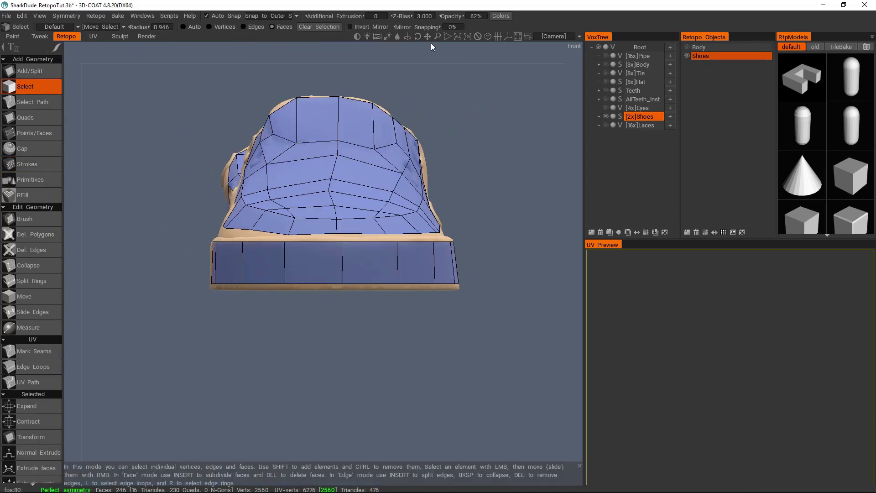
pyautogui.press('space')
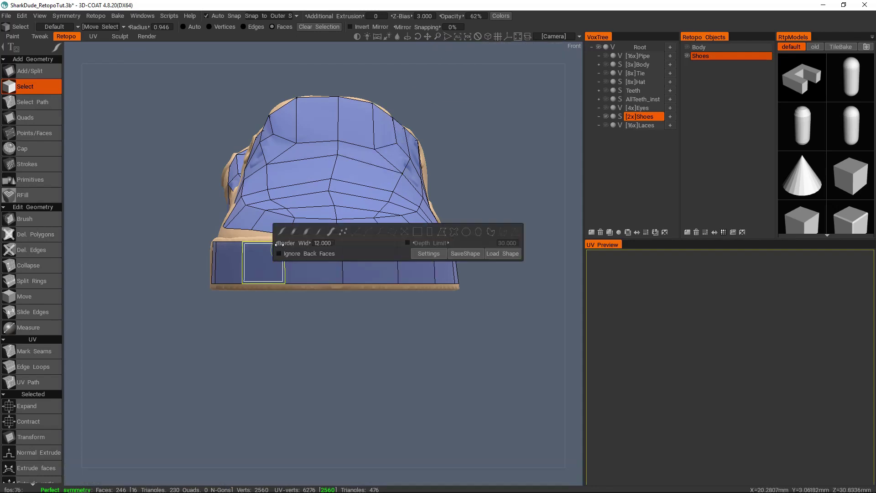
pyautogui.click(430, 232)
pyautogui.moveTo(493, 313); pyautogui.dragTo(209, 269)
pyautogui.press('space')
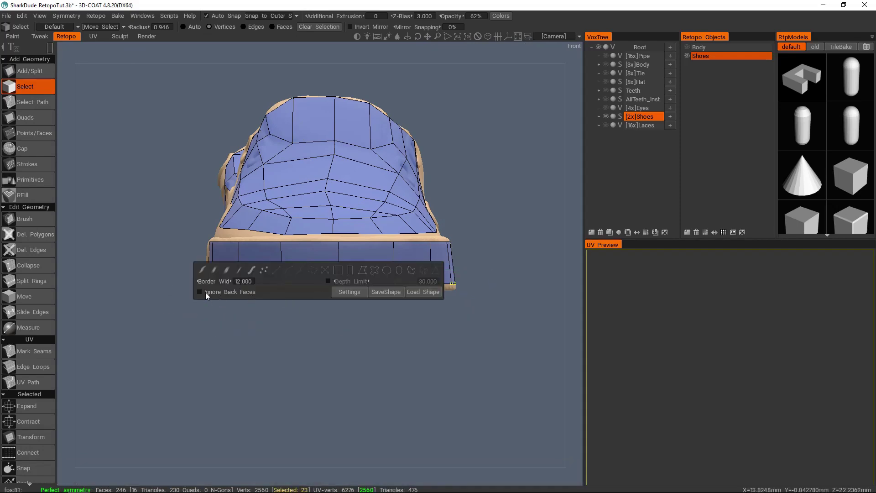
pyautogui.keyDown('alt'); pyautogui.moveTo(314, 268); pyautogui.dragTo(354, 256); pyautogui.keyUp('alt')
# - Bring up the Transform gizmo for the selected bottom row and inspect it from the side and front
pyautogui.press('space')
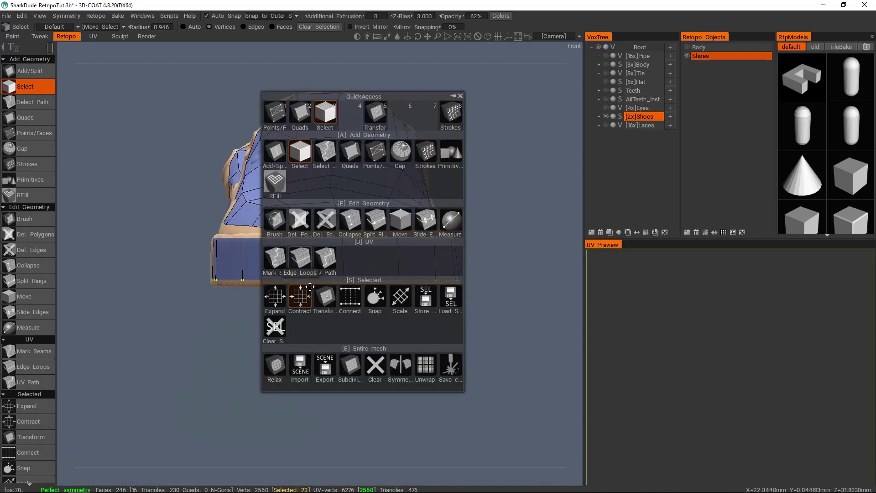
pyautogui.click(326, 297)
pyautogui.keyDown('alt'); pyautogui.moveTo(399, 230); pyautogui.dragTo(447, 226); pyautogui.keyUp('alt')
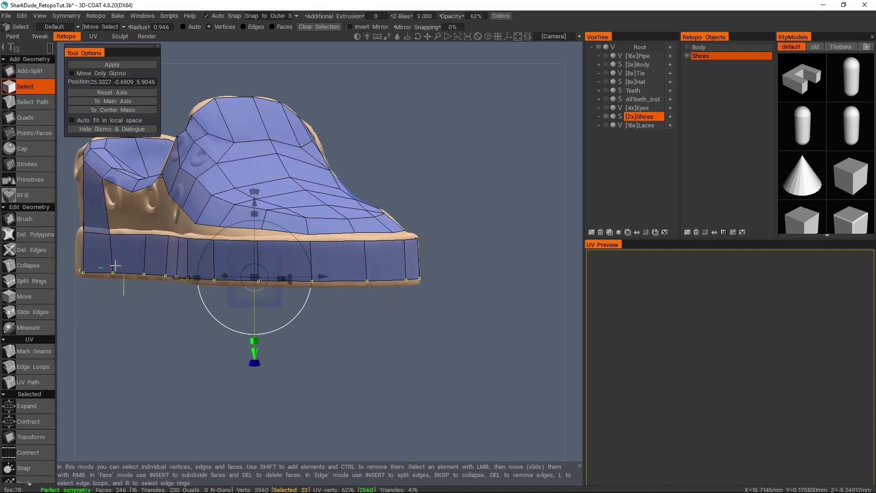
pyautogui.keyDown('alt'); pyautogui.moveTo(370, 246); pyautogui.dragTo(395, 253); pyautogui.keyUp('alt')
pyautogui.keyDown('alt'); pyautogui.moveTo(395, 254); pyautogui.dragTo(421, 261, button='right'); pyautogui.keyUp('alt')
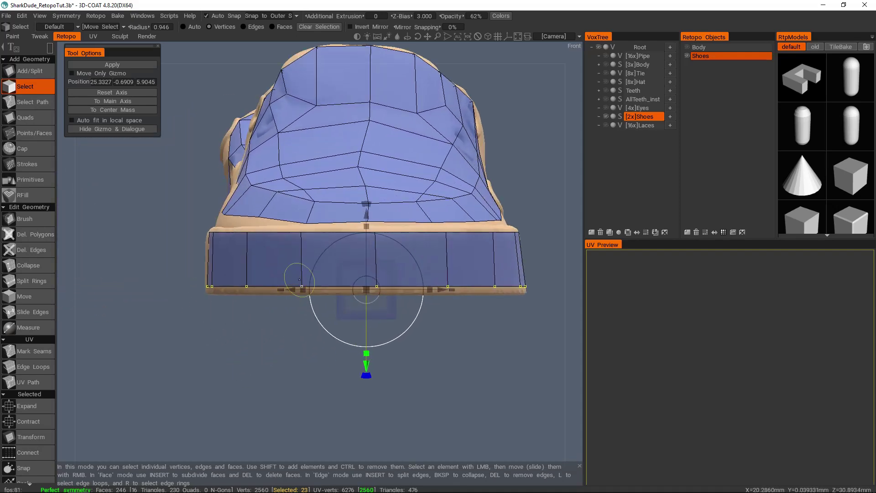
# - Nudge several vertices of the sole's bottom row up and down with Points/Faces to make it uneven
pyautogui.press('space')
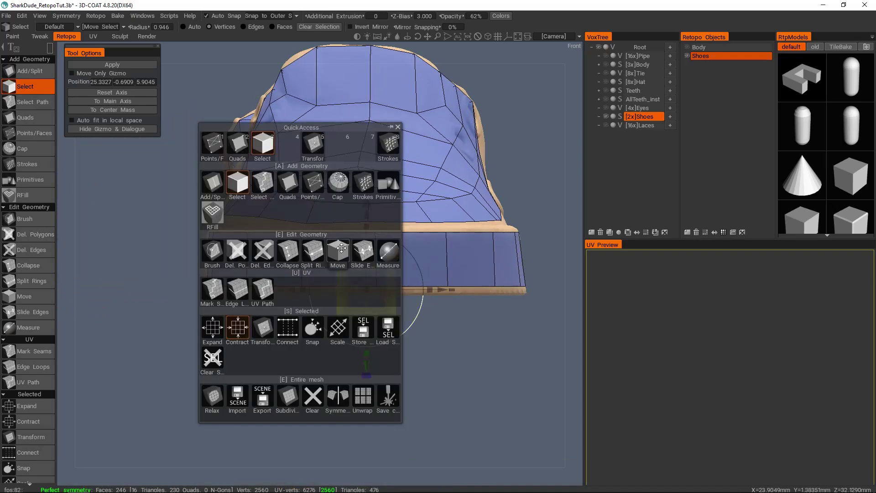
pyautogui.click(213, 145)
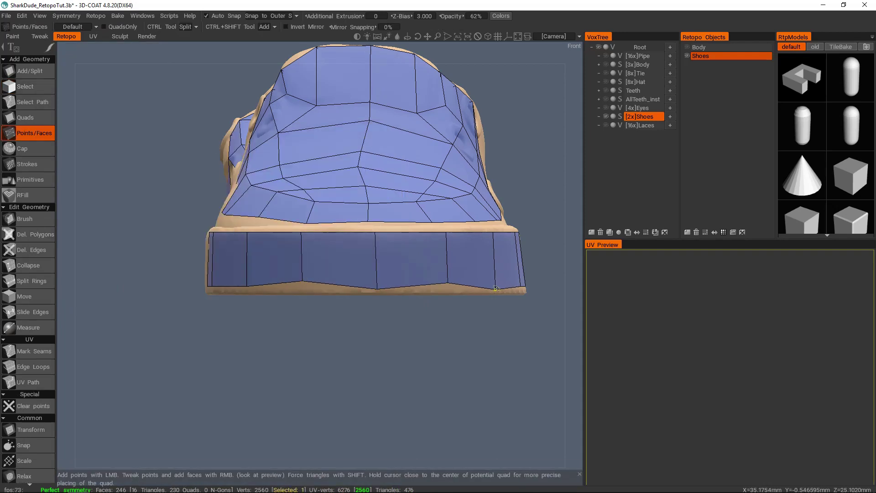
pyautogui.keyDown('alt'); pyautogui.moveTo(461, 285); pyautogui.dragTo(447, 283, button='right'); pyautogui.keyUp('alt')
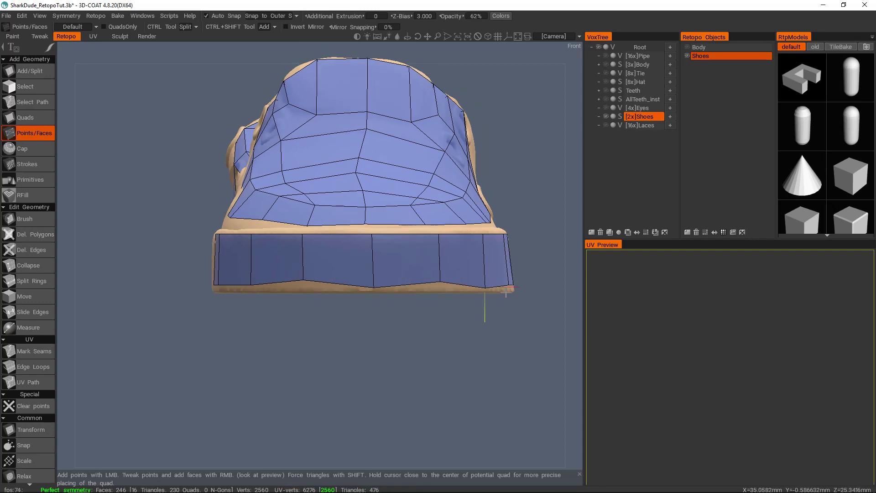
pyautogui.moveTo(365, 261); pyautogui.dragTo(346, 261, button='right')
# - Reselect the sole's bottom vertex row and flatten it into a straight horizontal line with Transform's vertical scale
pyautogui.press('space')
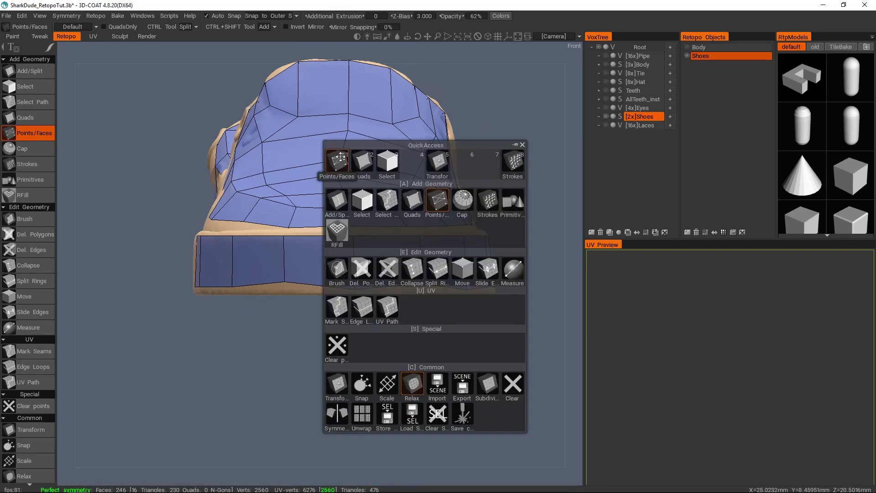
pyautogui.click(388, 169)
pyautogui.press('e')
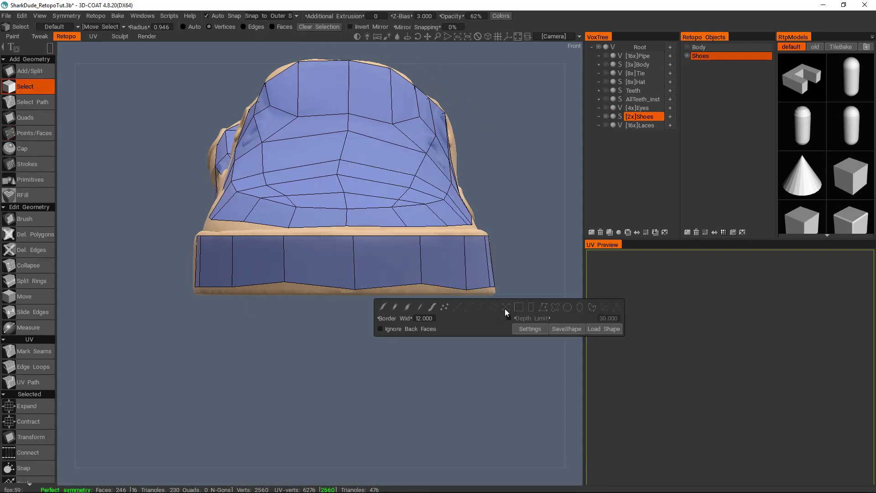
pyautogui.moveTo(520, 330); pyautogui.dragTo(186, 276)
pyautogui.press('space')
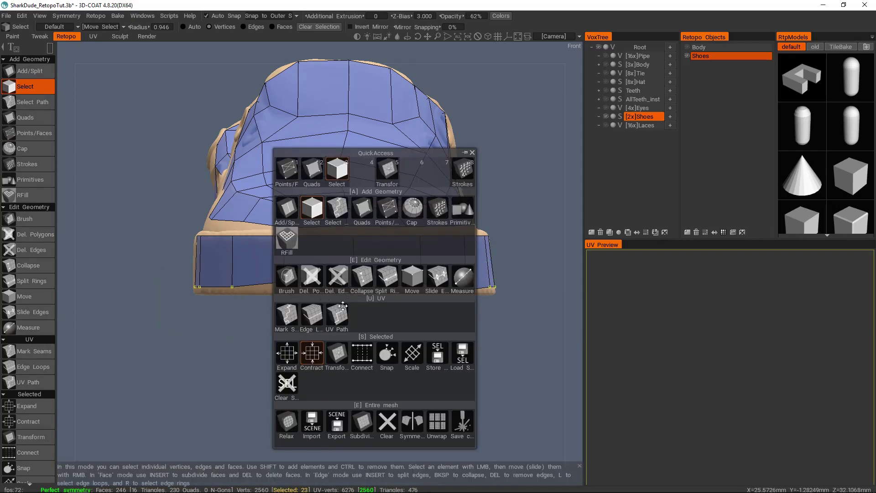
pyautogui.click(337, 361)
pyautogui.moveTo(344, 224); pyautogui.dragTo(346, 287)
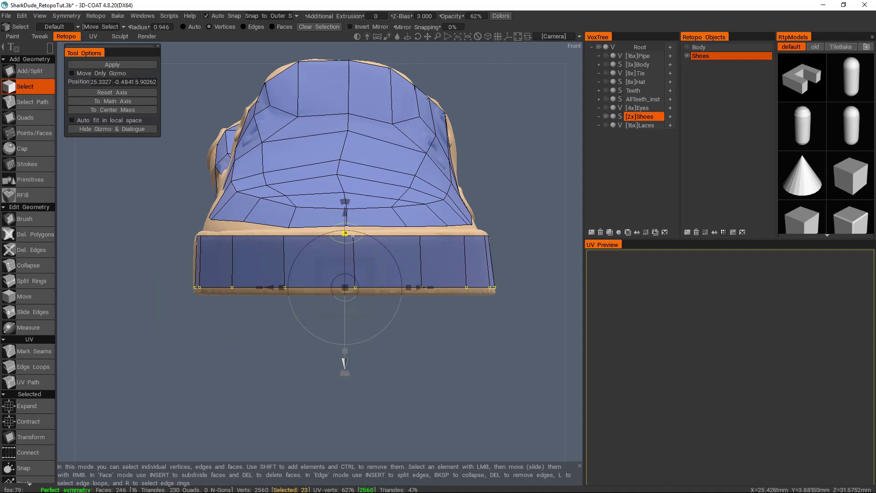
# - Move the flattened vertex row straight down to the bottom edge of the shoe's sole
pyautogui.scroll(2, 319, 273)
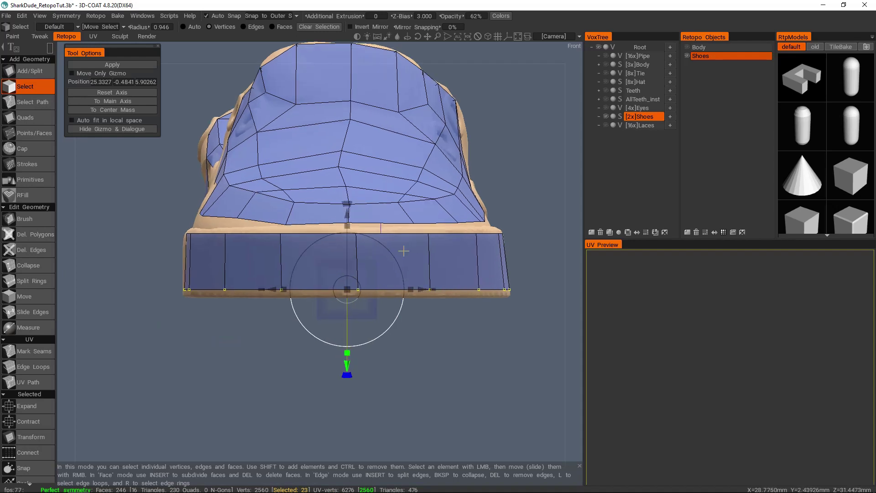
pyautogui.moveTo(348, 215); pyautogui.dragTo(349, 221)
pyautogui.click(387, 223)
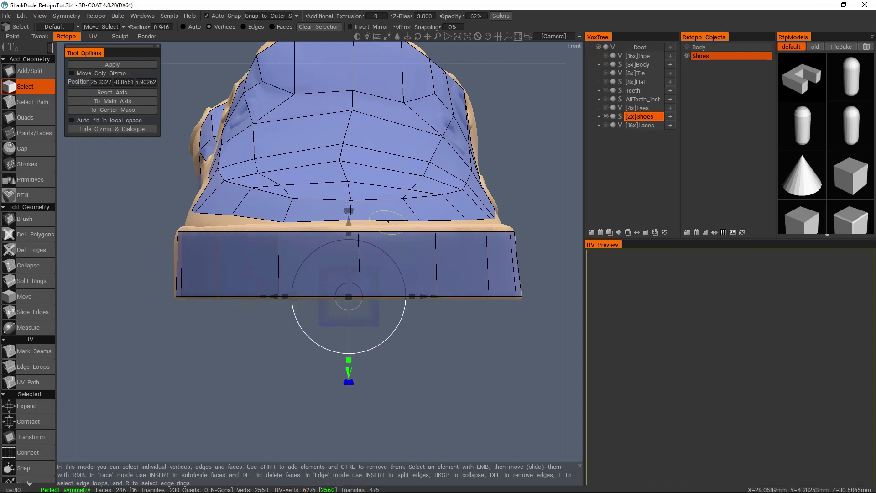
# - Fill quads with Points/Faces on the shoe's rear side wall between the rim and the sole band
pyautogui.press('space')
pyautogui.click(336, 68)
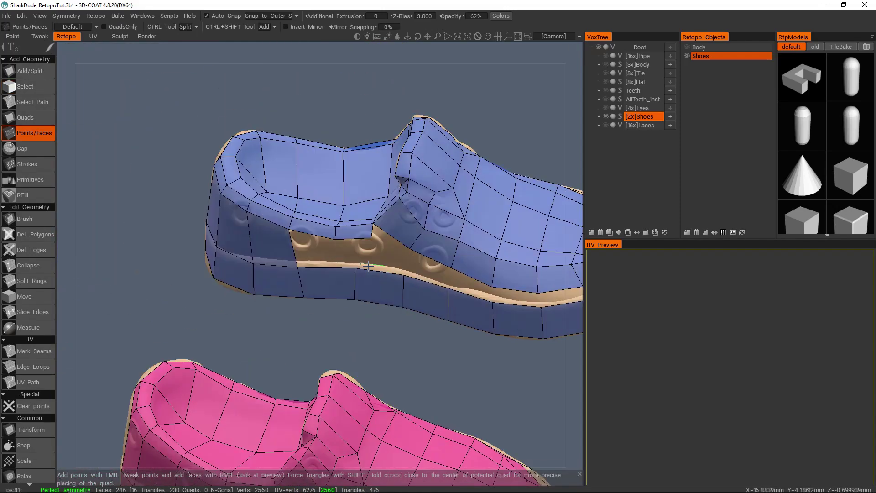
pyautogui.keyDown('alt'); pyautogui.moveTo(315, 294); pyautogui.dragTo(291, 268); pyautogui.keyUp('alt')
pyautogui.keyDown('ctrl'); pyautogui.click(365, 294); pyautogui.keyUp('ctrl')
pyautogui.rightClick(337, 264)
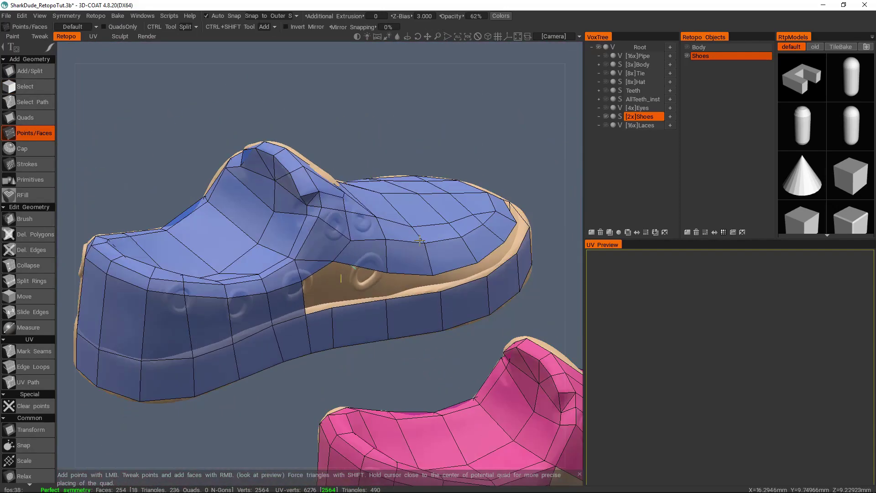
# - Fill the remaining gap between the shoe upper and the sole band along the side and around the toe
pyautogui.moveTo(319, 256); pyautogui.dragTo(292, 319)
pyautogui.rightClick(208, 325)
pyautogui.rightClick(222, 313)
pyautogui.keyDown('alt'); pyautogui.moveTo(223, 313); pyautogui.dragTo(293, 313); pyautogui.keyUp('alt')
pyautogui.moveTo(287, 313); pyautogui.dragTo(153, 247, button='right')
pyautogui.keyDown('alt'); pyautogui.moveTo(134, 239); pyautogui.dragTo(411, 269); pyautogui.keyUp('alt')
pyautogui.rightClick(261, 289)
pyautogui.keyDown('alt'); pyautogui.moveTo(411, 269); pyautogui.dragTo(365, 269, button='right'); pyautogui.keyUp('alt')
pyautogui.keyDown('alt'); pyautogui.moveTo(365, 269); pyautogui.dragTo(456, 301); pyautogui.keyUp('alt')
# - Refine the seam between the upper and the sole band by adjusting points along the shoe's side
pyautogui.keyDown('ctrl'); pyautogui.click(387, 262); pyautogui.keyUp('ctrl')
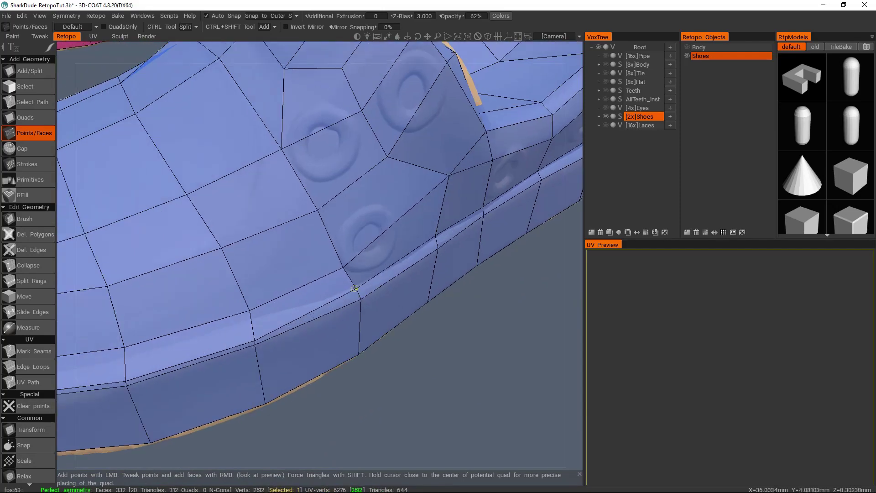
pyautogui.moveTo(288, 322); pyautogui.dragTo(286, 308, button='right')
pyautogui.keyDown('alt'); pyautogui.moveTo(155, 346); pyautogui.dragTo(350, 317, button='middle'); pyautogui.keyUp('alt')
pyautogui.moveTo(369, 324); pyautogui.dragTo(368, 309, button='right')
# - Try to fill the open underside of the shoe's sole with the RFill tool
pyautogui.moveTo(240, 343); pyautogui.dragTo(378, 196)
pyautogui.press('space')
pyautogui.click(295, 188)
pyautogui.moveTo(270, 178); pyautogui.dragTo(385, 214)
pyautogui.press('space')
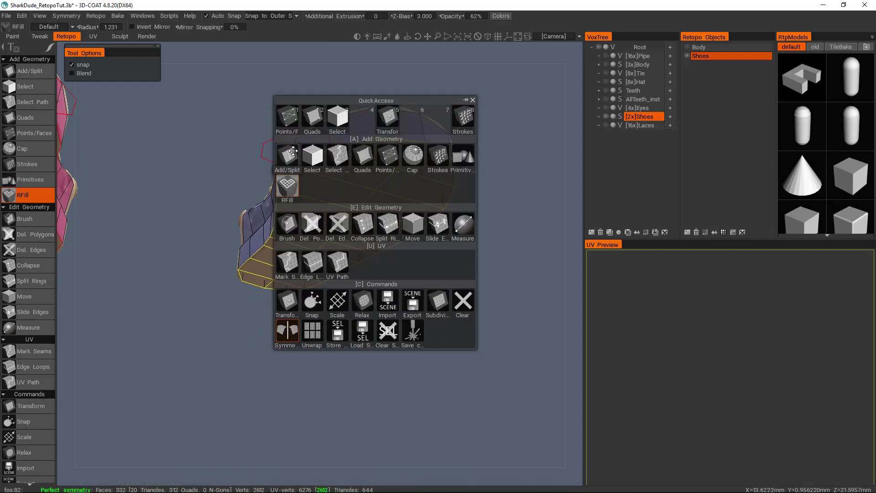
pyautogui.click(289, 186)
pyautogui.moveTo(334, 216); pyautogui.dragTo(310, 186)
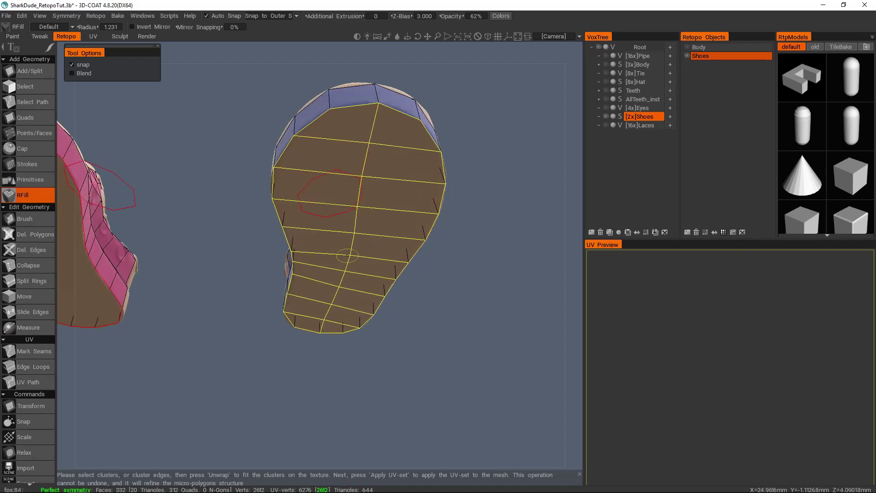
pyautogui.moveTo(387, 201); pyautogui.dragTo(188, 278)
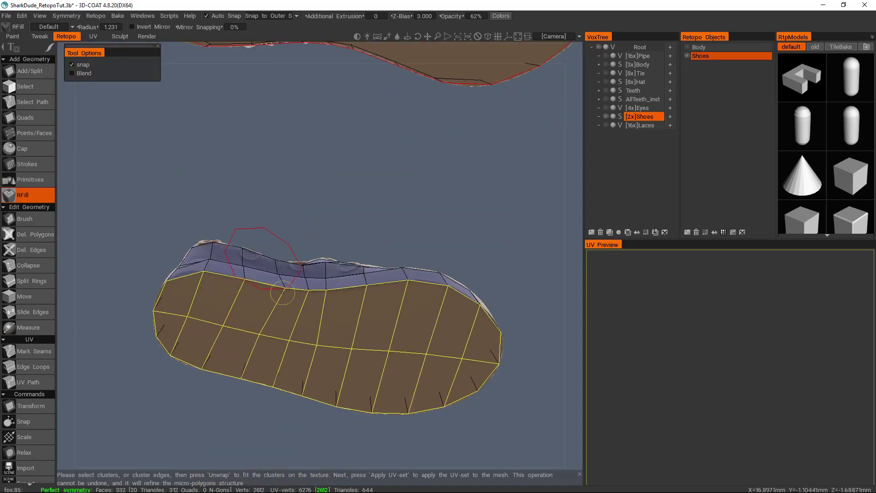
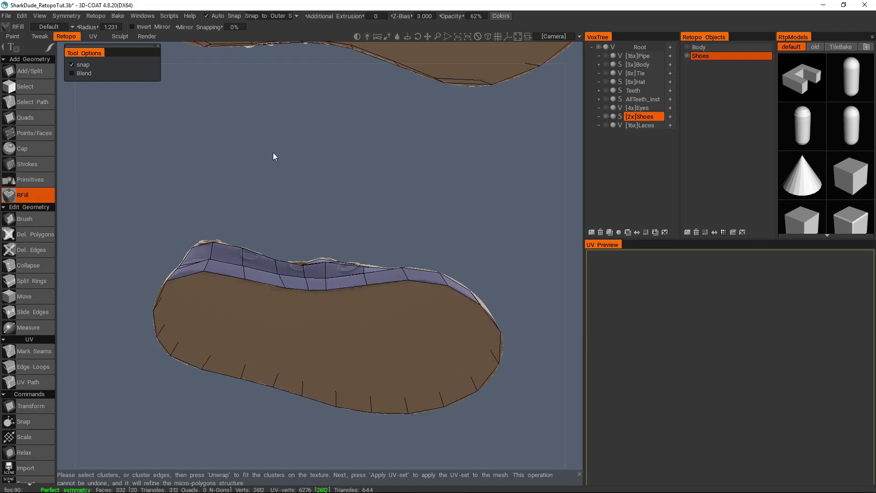
pyautogui.keyDown('alt'); pyautogui.moveTo(359, 321); pyautogui.dragTo(337, 250); pyautogui.keyUp('alt')
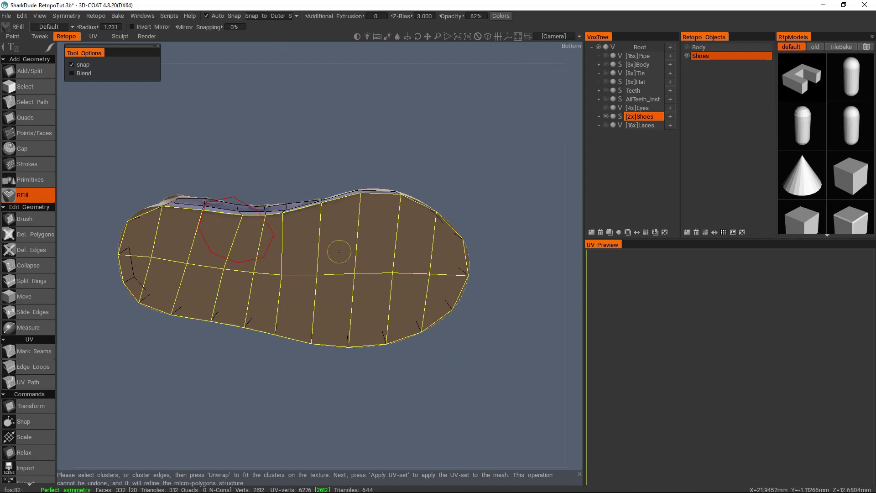
pyautogui.moveTo(375, 247); pyautogui.dragTo(312, 258)
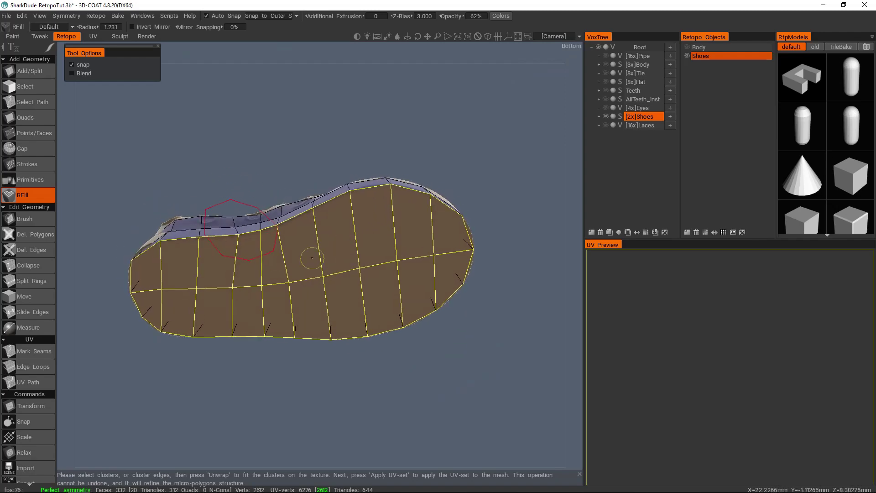
pyautogui.click(377, 235)
pyautogui.moveTo(400, 245); pyautogui.dragTo(383, 247)
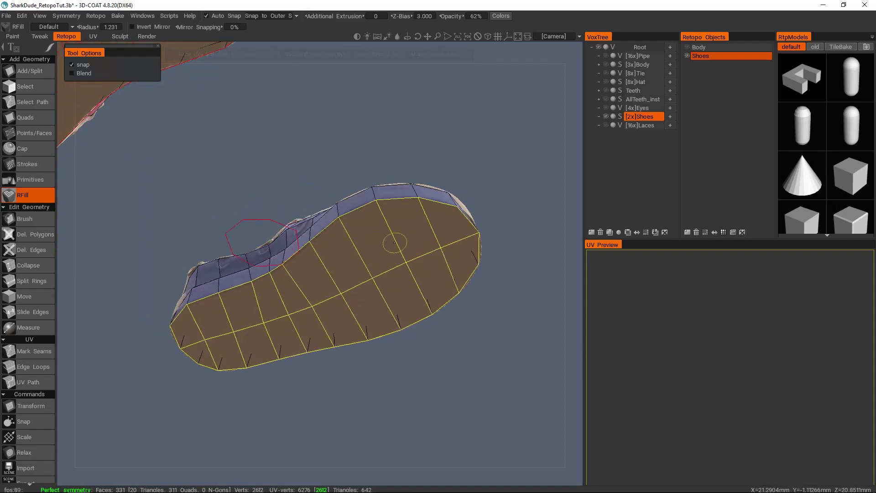
# - Try RFill on the mirrored shoe's underside and undo the resulting faces
pyautogui.keyDown('alt'); pyautogui.moveTo(414, 254); pyautogui.dragTo(278, 245); pyautogui.keyUp('alt')
pyautogui.click(198, 235)
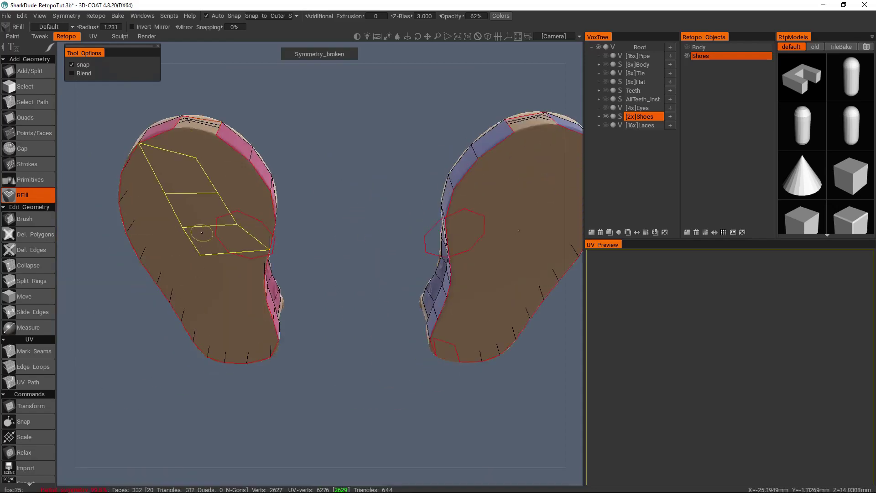
pyautogui.hotkey('ctrl', 'z')
pyautogui.keyDown('alt'); pyautogui.moveTo(454, 212); pyautogui.dragTo(413, 211); pyautogui.keyUp('alt')
pyautogui.keyDown('alt'); pyautogui.moveTo(433, 183); pyautogui.dragTo(413, 215); pyautogui.keyUp('alt')
# - Turn off symmetry and retry RFill on the first shoe's underside
pyautogui.press('s')
pyautogui.click(365, 179)
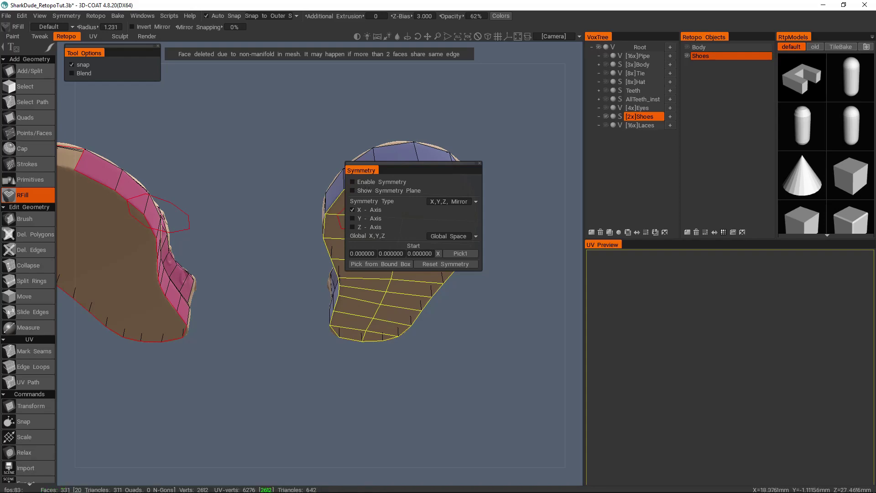
pyautogui.keyDown('alt'); pyautogui.moveTo(365, 180); pyautogui.dragTo(360, 153, button='middle'); pyautogui.keyUp('alt')
pyautogui.keyDown('alt'); pyautogui.moveTo(382, 199); pyautogui.dragTo(389, 226); pyautogui.keyUp('alt')
pyautogui.scroll(8, 411, 226)
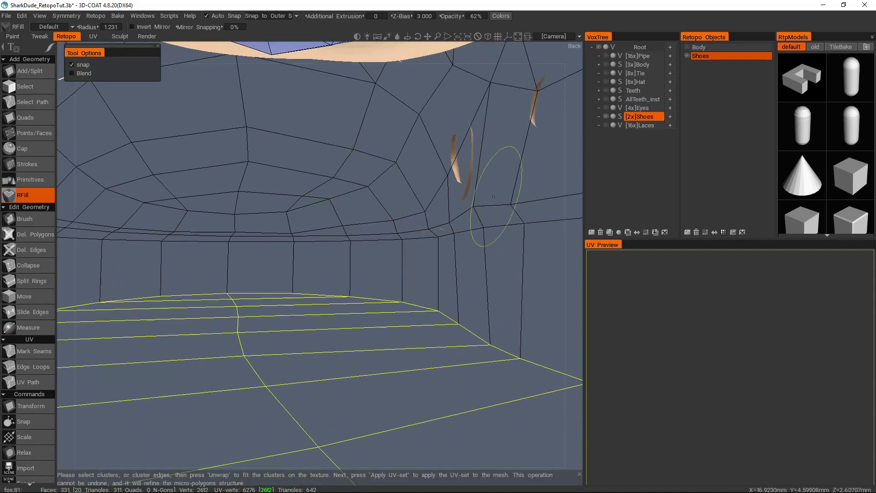
pyautogui.scroll(-8, 499, 197)
pyautogui.keyDown('alt'); pyautogui.moveTo(361, 237); pyautogui.dragTo(323, 292); pyautogui.keyUp('alt')
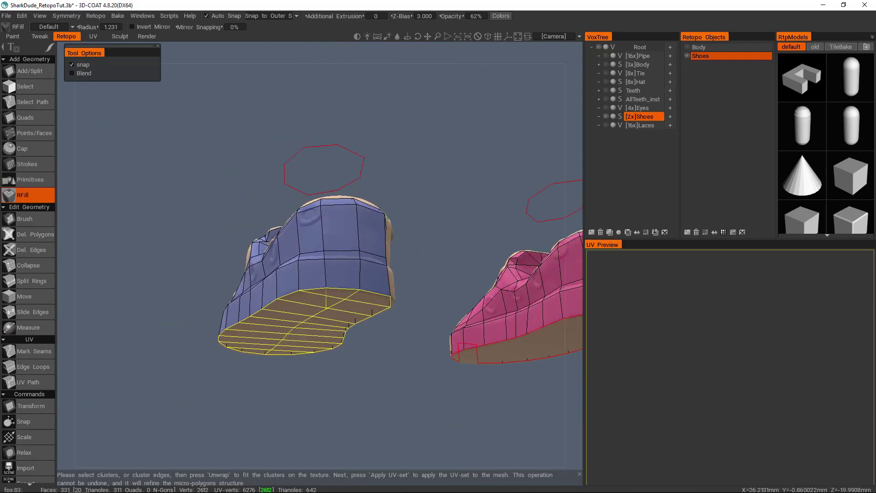
pyautogui.click(307, 310)
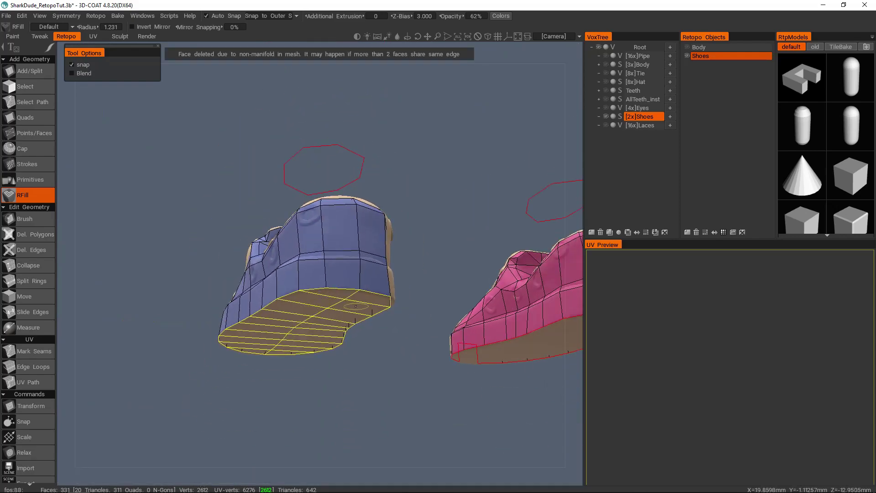
# - Switch to the Select tool and re-enable symmetry for the shoes' retopo mesh
pyautogui.moveTo(355, 306); pyautogui.dragTo(314, 248)
pyautogui.moveTo(408, 245); pyautogui.dragTo(502, 269)
pyautogui.scroll(-4, 474, 260)
pyautogui.moveTo(461, 258); pyautogui.dragTo(395, 258, button='middle')
pyautogui.scroll(4, 394, 257)
pyautogui.moveTo(394, 257); pyautogui.dragTo(452, 259)
pyautogui.press('s')
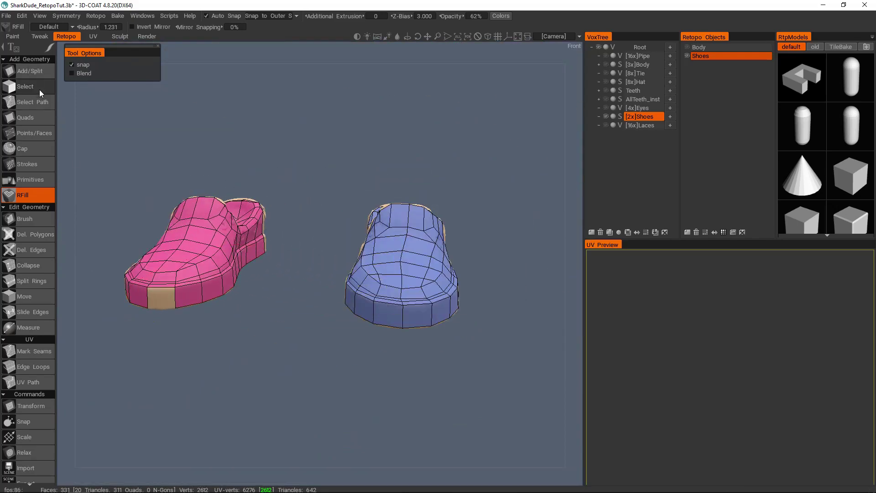
pyautogui.click(39, 89)
pyautogui.press('s')
pyautogui.click(401, 217)
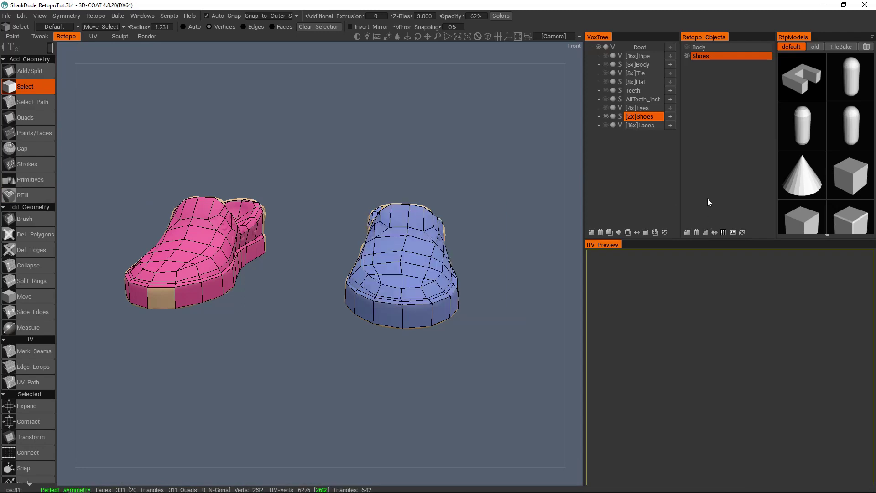
pyautogui.moveTo(510, 255); pyautogui.dragTo(514, 278)
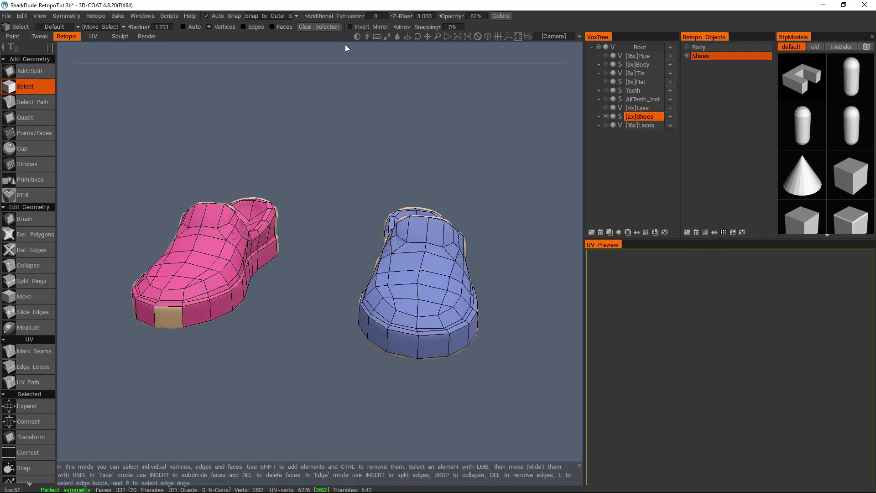
# - Restore the missing toe face on the mirrored shoe by applying symmetry with Invert Mirror enabled
pyautogui.click(352, 26)
pyautogui.click(714, 233)
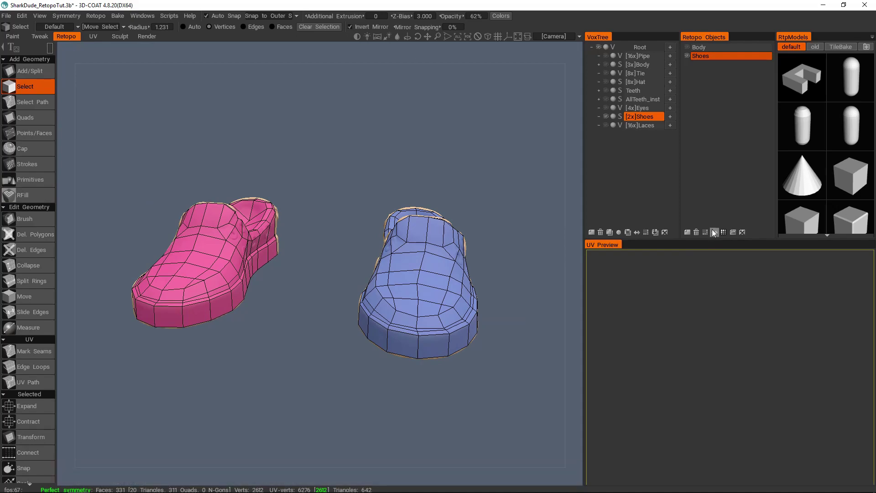
pyautogui.moveTo(389, 225); pyautogui.dragTo(358, 206, button='middle')
pyautogui.press('space')
pyautogui.press('space')
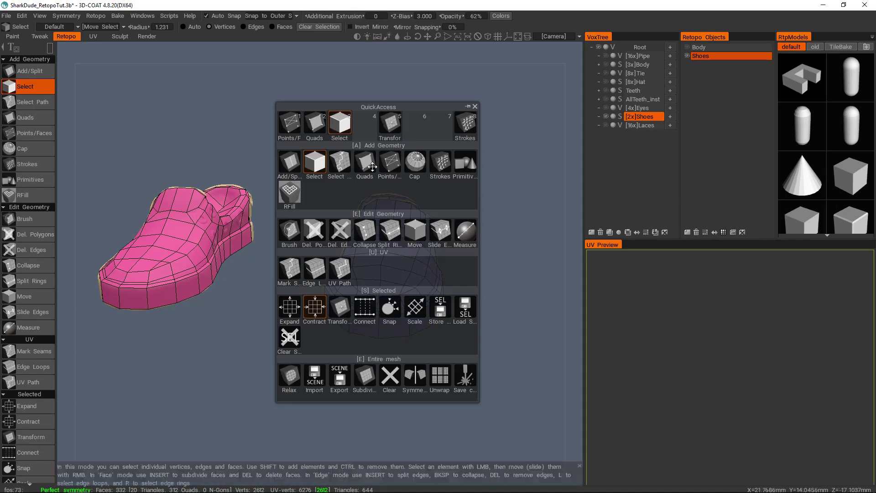
# - Disable symmetry and try the RFill fill on the restored shoe's sole opening
pyautogui.click(292, 194)
pyautogui.moveTo(399, 160); pyautogui.dragTo(418, 232)
pyautogui.press('s')
pyautogui.click(373, 214)
pyautogui.moveTo(299, 212); pyautogui.dragTo(292, 239)
pyautogui.click(420, 231)
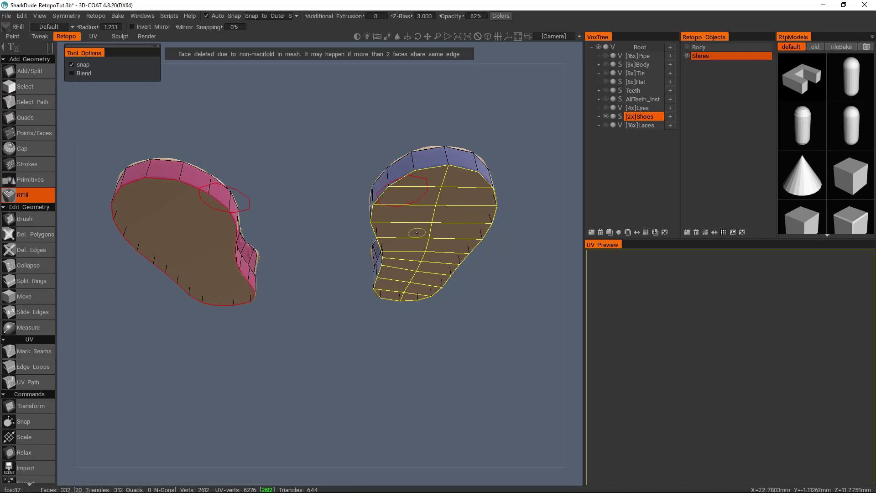
# - Try RFill on the opposite shoe's sole and turn off the tool's snap option
pyautogui.moveTo(358, 243); pyautogui.dragTo(402, 256, button='middle')
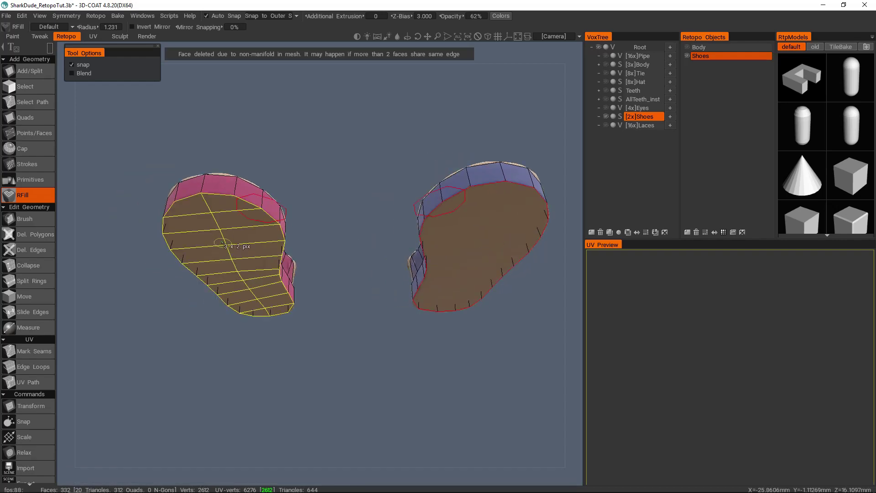
pyautogui.rightClick(247, 252)
pyautogui.click(186, 235)
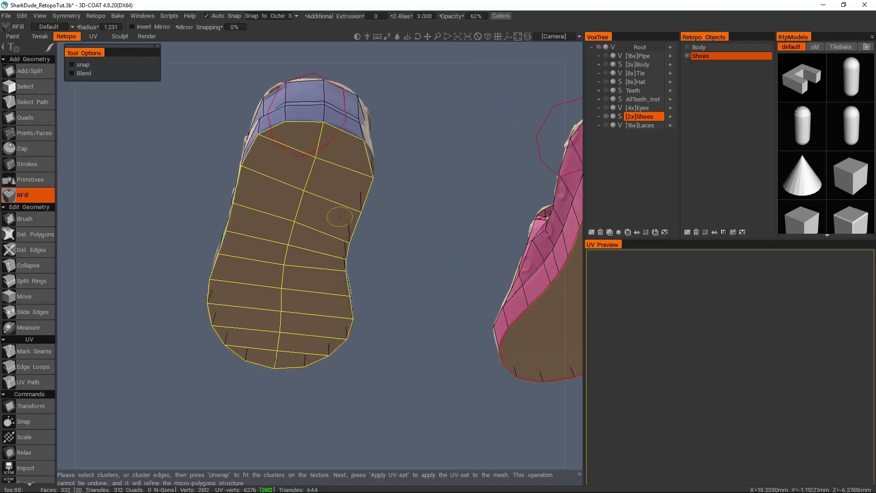
pyautogui.keyDown('alt'); pyautogui.moveTo(301, 221); pyautogui.dragTo(422, 210); pyautogui.keyUp('alt')
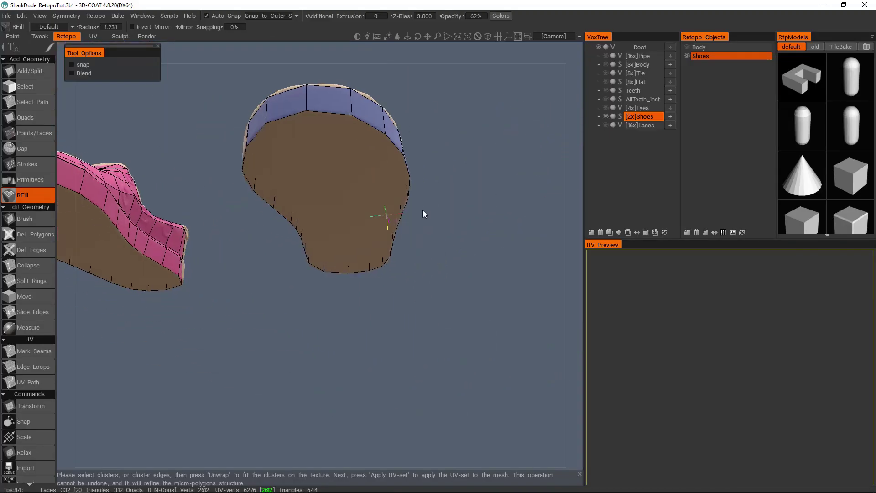
# - Try to fill the sole's underside manually with quads using the Points/Faces tool
pyautogui.press('space')
pyautogui.click(293, 113)
pyautogui.keyDown('alt'); pyautogui.moveTo(305, 126); pyautogui.dragTo(313, 168); pyautogui.keyUp('alt')
pyautogui.click(344, 157)
pyautogui.rightClick(333, 147)
pyautogui.click(290, 190)
pyautogui.rightClick(301, 175)
pyautogui.rightClick(308, 175)
pyautogui.keyDown('alt'); pyautogui.moveTo(308, 175); pyautogui.dragTo(358, 173, button='middle'); pyautogui.keyUp('alt')
pyautogui.rightClick(278, 182)
# - Toggle Invert Mirror and undo the Points/Faces edits just made on the sole
pyautogui.click(286, 26)
pyautogui.keyDown('alt'); pyautogui.moveTo(319, 173); pyautogui.dragTo(499, 143); pyautogui.keyUp('alt')
pyautogui.hotkey('ctrl', 'z')
pyautogui.hotkey('ctrl', 'z')
pyautogui.hotkey('ctrl', 'z')
pyautogui.hotkey('ctrl', 'z')
pyautogui.hotkey('ctrl', 'z')
pyautogui.hotkey('ctrl', 'z')
# - Fill the underside of both soles with two columns of quads from heel to toe using Points/Faces
pyautogui.scroll(3, 393, 216)
pyautogui.keyDown('alt'); pyautogui.moveTo(393, 215); pyautogui.dragTo(330, 243); pyautogui.keyUp('alt')
pyautogui.rightClick(365, 160)
pyautogui.rightClick(313, 164)
pyautogui.moveTo(329, 246); pyautogui.dragTo(311, 251, button='right')
pyautogui.moveTo(331, 289)
pyautogui.mouseDown(button='right')
pyautogui.moveTo(311, 291)
pyautogui.moveTo(313, 312)
pyautogui.mouseUp(button='right')
pyautogui.keyDown('alt'); pyautogui.moveTo(313, 313); pyautogui.dragTo(319, 215); pyautogui.keyUp('alt')
pyautogui.rightClick(313, 225)
pyautogui.rightClick(201, 219)
pyautogui.keyDown('alt'); pyautogui.moveTo(129, 220); pyautogui.dragTo(303, 226, button='middle'); pyautogui.keyUp('alt')
pyautogui.moveTo(304, 227); pyautogui.dragTo(203, 233, button='right')
# - Set the Select tool to edges, pick along the sole's underside, and inspect the shoe mesh from all sides
pyautogui.press('space')
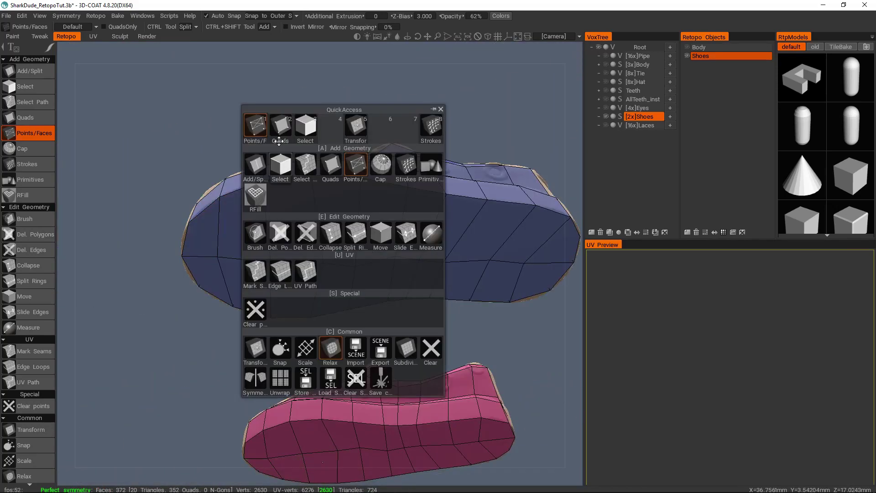
pyautogui.click(280, 135)
pyautogui.click(247, 27)
pyautogui.moveTo(375, 261); pyautogui.dragTo(507, 262)
pyautogui.press('space')
pyautogui.click(316, 273)
pyautogui.keyDown('alt'); pyautogui.moveTo(409, 215); pyautogui.dragTo(249, 153); pyautogui.keyUp('alt')
pyautogui.moveTo(247, 235); pyautogui.dragTo(368, 199)
pyautogui.keyDown('alt'); pyautogui.moveTo(367, 199); pyautogui.dragTo(354, 191, button='right'); pyautogui.keyUp('alt')
pyautogui.keyDown('alt'); pyautogui.keyDown('shift'); pyautogui.moveTo(354, 192); pyautogui.dragTo(344, 193); pyautogui.keyUp('shift'); pyautogui.keyUp('alt')
pyautogui.press('Escape')
pyautogui.click(330, 211)
pyautogui.keyDown('alt'); pyautogui.moveTo(321, 337); pyautogui.dragTo(253, 336); pyautogui.keyUp('alt')
pyautogui.keyDown('alt'); pyautogui.moveTo(252, 337); pyautogui.dragTo(411, 228, button='right'); pyautogui.keyUp('alt')
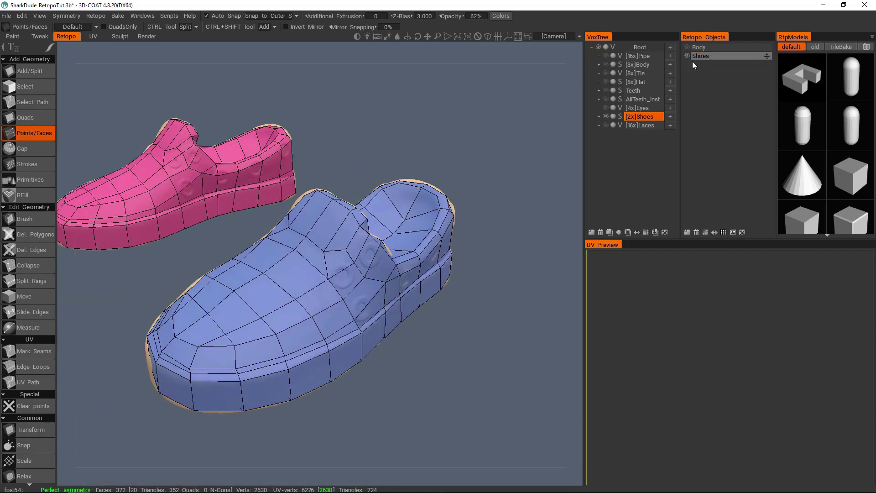
# - Show the Laces sculpt layer and hide both the Shoes sculpt layer and the Shoes retopo object
pyautogui.click(605, 125)
pyautogui.click(606, 116)
pyautogui.click(687, 57)
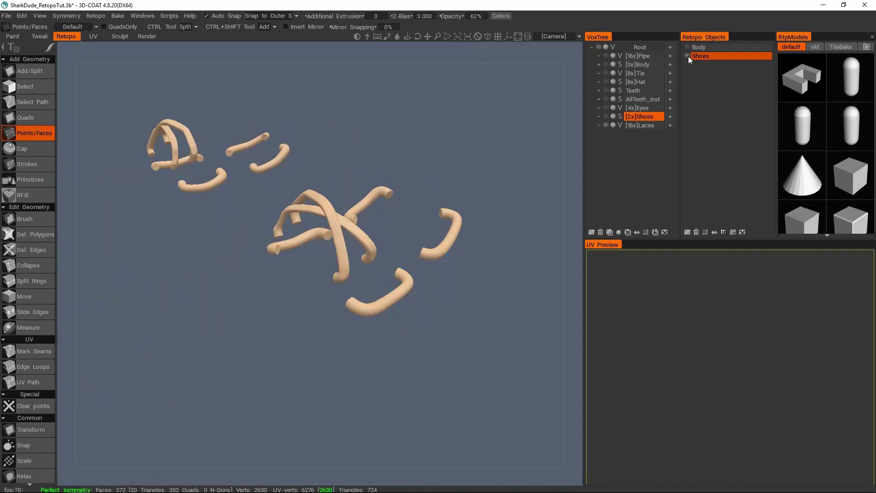
# - Add a new retopo object and name it Laces
pyautogui.click(688, 232)
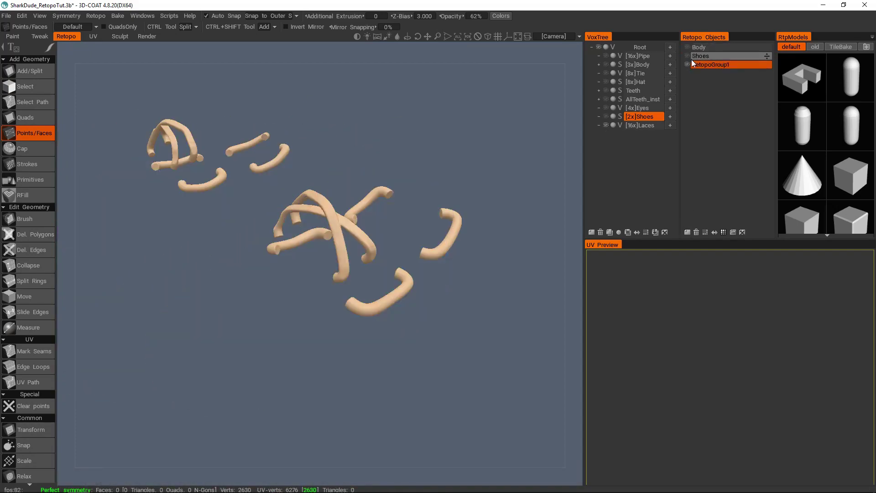
pyautogui.doubleClick(714, 65)
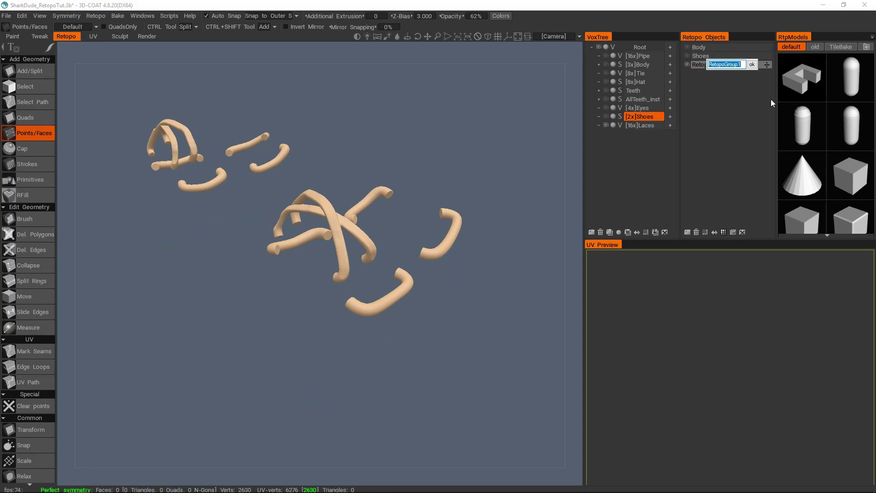
pyautogui.write('Laces')
pyautogui.press('Return')
# - Make the Laces sculpt layer current and activate the Strokes tool
pyautogui.moveTo(493, 204); pyautogui.dragTo(365, 270)
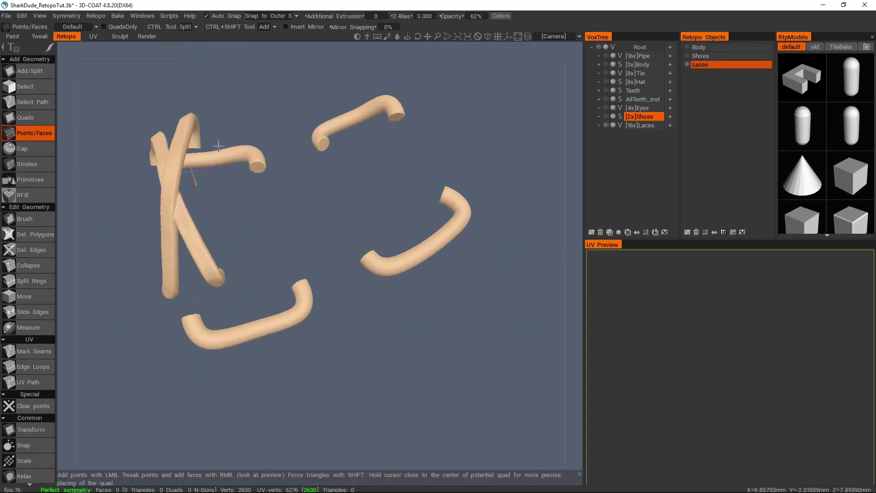
pyautogui.moveTo(323, 245); pyautogui.dragTo(217, 202)
pyautogui.click(641, 124)
pyautogui.moveTo(232, 226); pyautogui.dragTo(204, 177)
pyautogui.press('s')
pyautogui.press('space')
pyautogui.click(395, 83)
# - Draw five slice strokes across one lace tube, at both ends, both bends and the middle
pyautogui.scroll(4, 396, 310)
pyautogui.keyDown('alt'); pyautogui.moveTo(369, 254); pyautogui.dragTo(373, 246); pyautogui.keyUp('alt')
pyautogui.keyDown('alt'); pyautogui.moveTo(520, 131); pyautogui.dragTo(374, 233, button='middle'); pyautogui.keyUp('alt')
pyautogui.moveTo(348, 255); pyautogui.dragTo(371, 213)
pyautogui.keyDown('alt'); pyautogui.moveTo(372, 214); pyautogui.dragTo(388, 153, button='middle'); pyautogui.keyUp('alt')
pyautogui.moveTo(385, 210); pyautogui.dragTo(438, 215)
pyautogui.moveTo(308, 274)
pyautogui.keyDown('alt'); pyautogui.mouseDown()
pyautogui.moveTo(290, 286)
pyautogui.moveTo(292, 272)
pyautogui.mouseUp(); pyautogui.keyUp('alt')
pyautogui.moveTo(322, 223); pyautogui.dragTo(364, 275)
pyautogui.moveTo(221, 256); pyautogui.dragTo(239, 274)
pyautogui.moveTo(381, 145); pyautogui.dragTo(368, 138)
# - Set the number of segments to 4 and draw a connecting stroke along the lace through the slices
pyautogui.keyDown('alt'); pyautogui.moveTo(367, 138); pyautogui.dragTo(596, 123); pyautogui.keyUp('alt')
pyautogui.moveTo(293, 26); pyautogui.dragTo(262, 27)
pyautogui.press('Return')
pyautogui.scroll(-2, 378, 251)
pyautogui.moveTo(392, 240); pyautogui.dragTo(390, 258, button='middle')
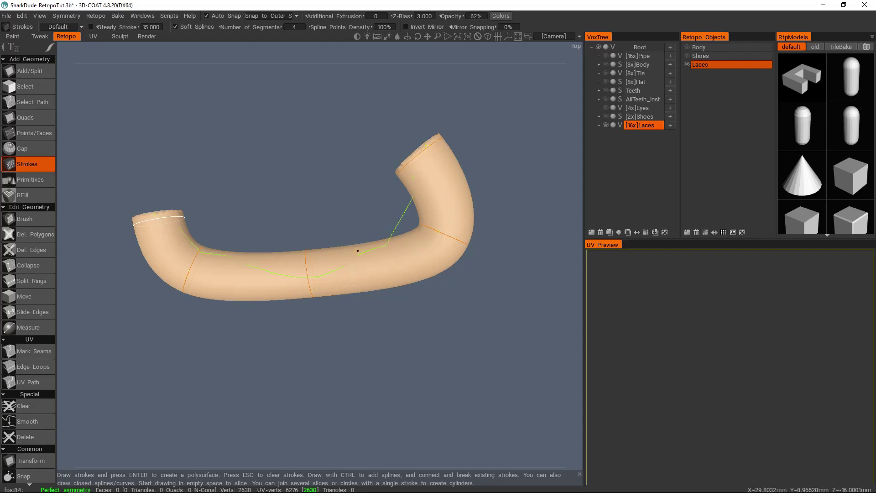
pyautogui.moveTo(356, 230)
pyautogui.keyDown('alt'); pyautogui.mouseDown()
pyautogui.moveTo(489, 171)
pyautogui.moveTo(437, 160)
pyautogui.moveTo(362, 232)
pyautogui.mouseUp(); pyautogui.keyUp('alt')
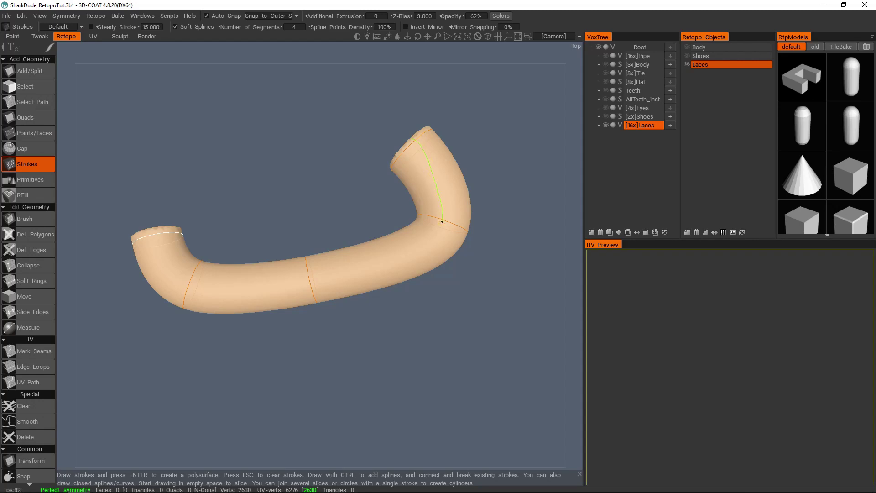
pyautogui.moveTo(444, 173)
pyautogui.mouseDown(button='middle')
pyautogui.moveTo(443, 199)
pyautogui.moveTo(430, 149)
pyautogui.moveTo(451, 157)
pyautogui.mouseUp(button='middle')
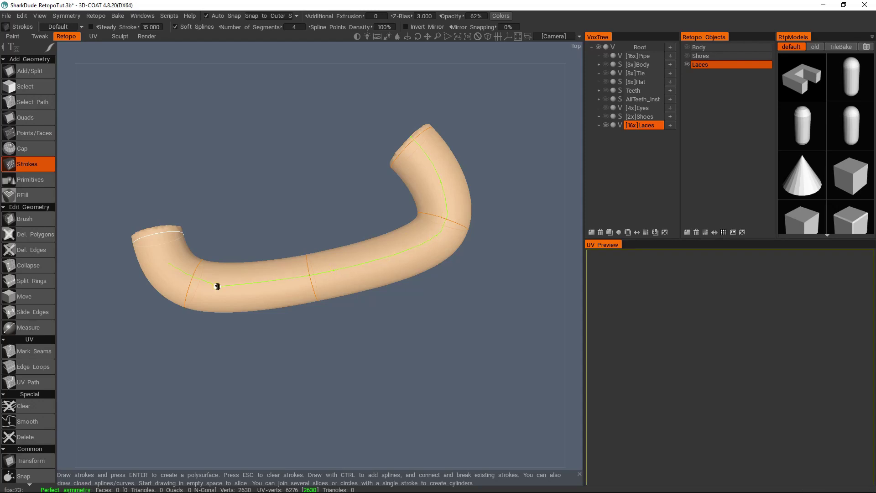
# - Complete the lengthwise stroke to the lace's far end and generate the tube mesh from the slices
pyautogui.moveTo(123, 260); pyautogui.dragTo(321, 267, button='middle')
pyautogui.moveTo(321, 266); pyautogui.dragTo(395, 263, button='right')
pyautogui.moveTo(395, 263); pyautogui.dragTo(332, 245, button='middle')
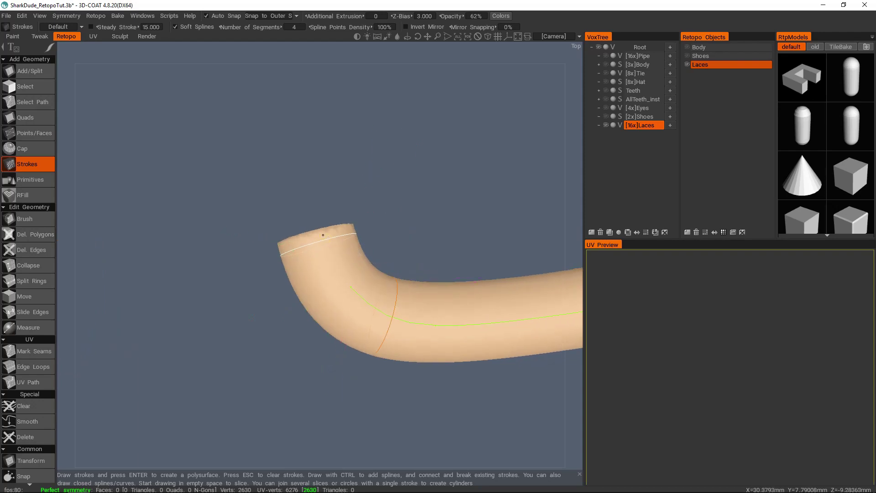
pyautogui.moveTo(351, 274); pyautogui.dragTo(441, 270, button='right')
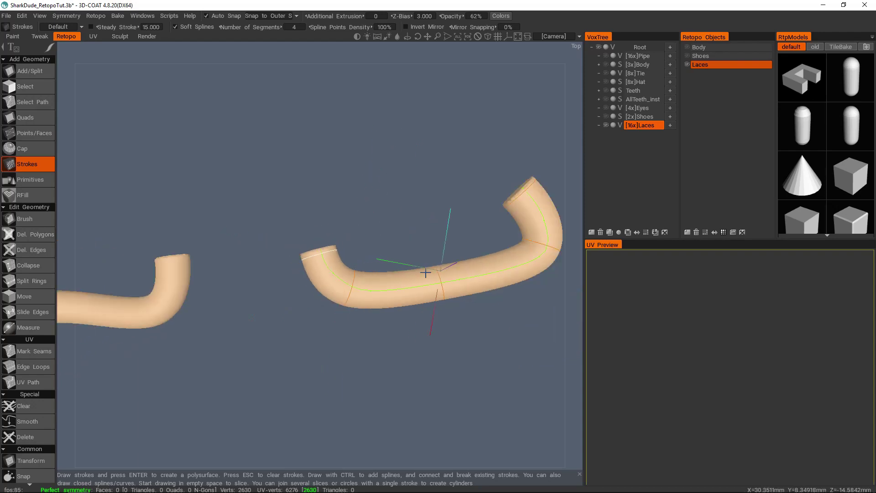
pyautogui.moveTo(442, 270); pyautogui.dragTo(392, 276, button='middle')
pyautogui.press('Return')
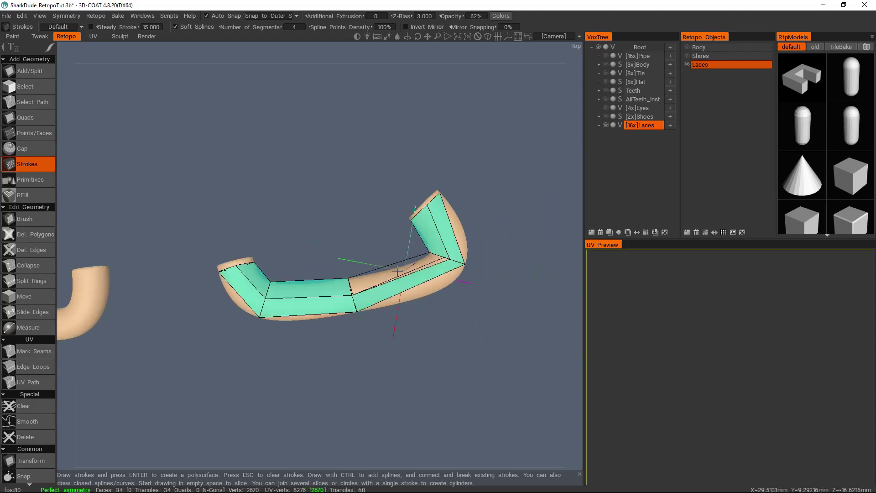
# - Examine the generated lace mesh from several angles for how well it follows the tube
pyautogui.keyDown('alt'); pyautogui.moveTo(402, 269); pyautogui.dragTo(430, 218); pyautogui.keyUp('alt')
pyautogui.keyDown('alt'); pyautogui.moveTo(431, 218); pyautogui.dragTo(397, 282, button='right'); pyautogui.keyUp('alt')
pyautogui.moveTo(397, 282)
pyautogui.keyDown('alt'); pyautogui.mouseDown()
pyautogui.moveTo(454, 300)
pyautogui.moveTo(444, 281)
pyautogui.moveTo(368, 291)
pyautogui.moveTo(363, 281)
pyautogui.moveTo(472, 199)
pyautogui.moveTo(411, 276)
pyautogui.moveTo(412, 290)
pyautogui.mouseUp(); pyautogui.keyUp('alt')
pyautogui.moveTo(337, 237); pyautogui.dragTo(394, 202, button='right')
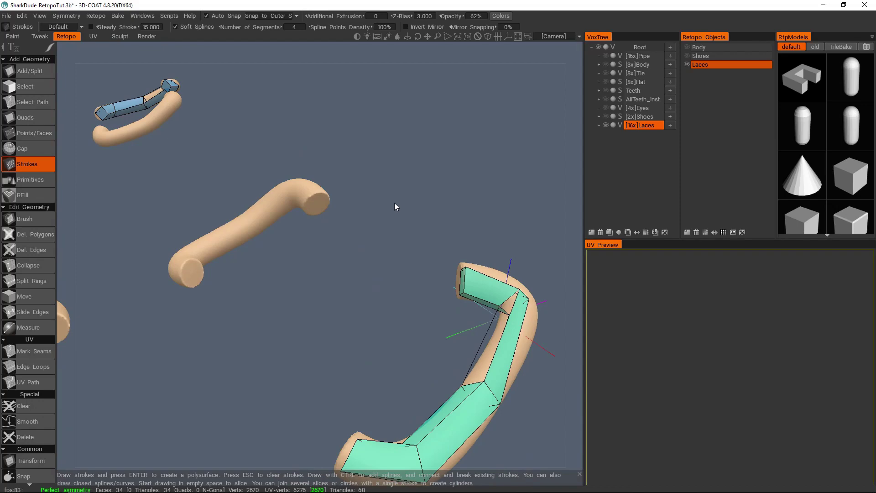
pyautogui.moveTo(436, 270); pyautogui.dragTo(371, 376)
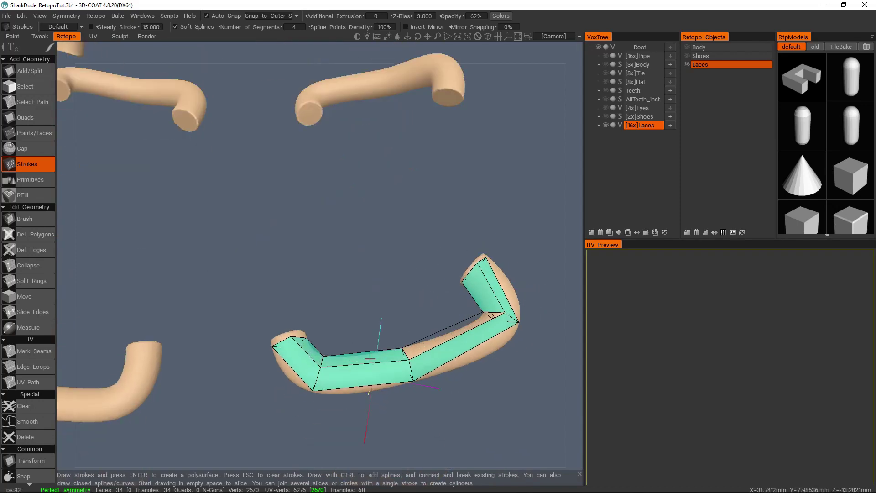
# - Draw slice strokes across the second side lace at both ends, both bends and the middle
pyautogui.moveTo(371, 376); pyautogui.dragTo(385, 315, button='right')
pyautogui.keyDown('alt'); pyautogui.moveTo(297, 242); pyautogui.dragTo(315, 337); pyautogui.keyUp('alt')
pyautogui.moveTo(314, 337); pyautogui.dragTo(297, 293, button='right')
pyautogui.moveTo(87, 310); pyautogui.dragTo(275, 338, button='middle')
pyautogui.moveTo(321, 274); pyautogui.dragTo(151, 269)
pyautogui.moveTo(234, 258); pyautogui.dragTo(287, 281)
pyautogui.moveTo(290, 431); pyautogui.dragTo(272, 299, button='middle')
pyautogui.scroll(5, 292, 223)
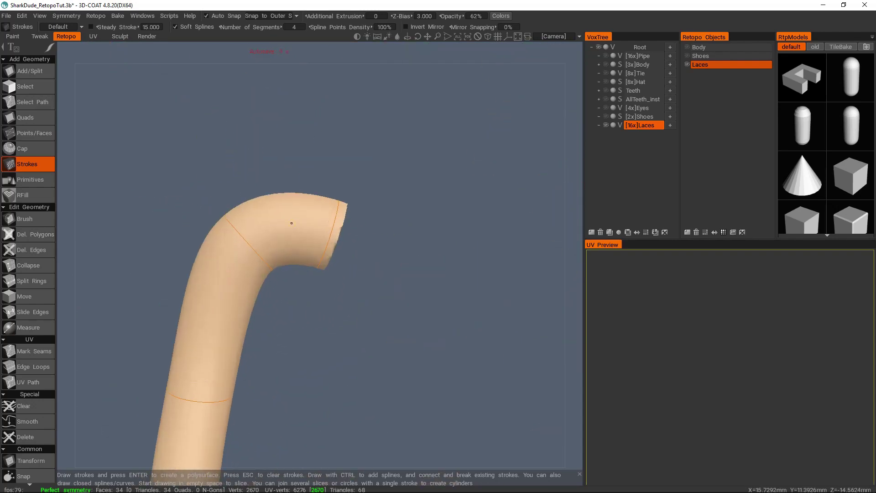
# - Draw a lengthwise stroke through the second lace's slices and generate its tube mesh
pyautogui.scroll(-5, 235, 273)
pyautogui.scroll(5, 320, 208)
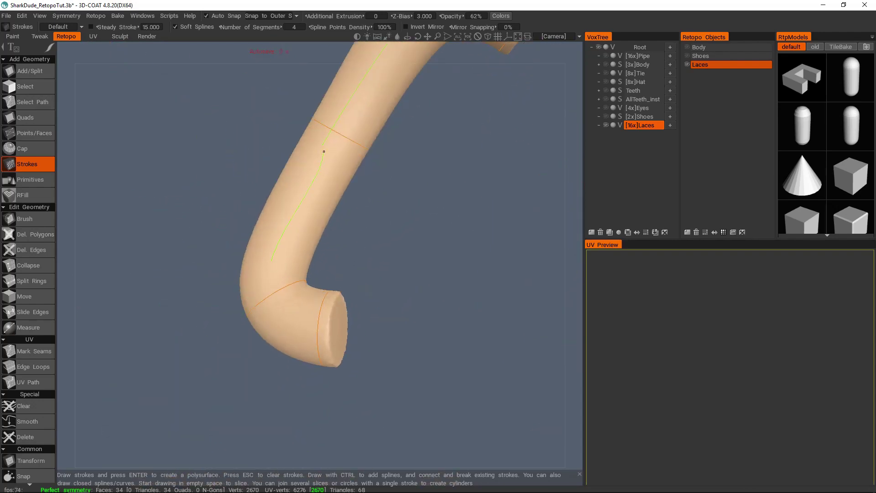
pyautogui.moveTo(265, 272); pyautogui.dragTo(306, 339)
pyautogui.moveTo(307, 339)
pyautogui.keyDown('alt'); pyautogui.mouseDown()
pyautogui.moveTo(302, 321)
pyautogui.moveTo(417, 232)
pyautogui.moveTo(368, 288)
pyautogui.mouseUp(); pyautogui.keyUp('alt')
pyautogui.scroll(-3, 303, 321)
pyautogui.press('Return')
# - Slice the third side lace at its ends, bends and middle, connect the slices with a lengthwise stroke and generate the tube mesh
pyautogui.scroll(4, 319, 228)
pyautogui.moveTo(256, 260); pyautogui.dragTo(342, 272)
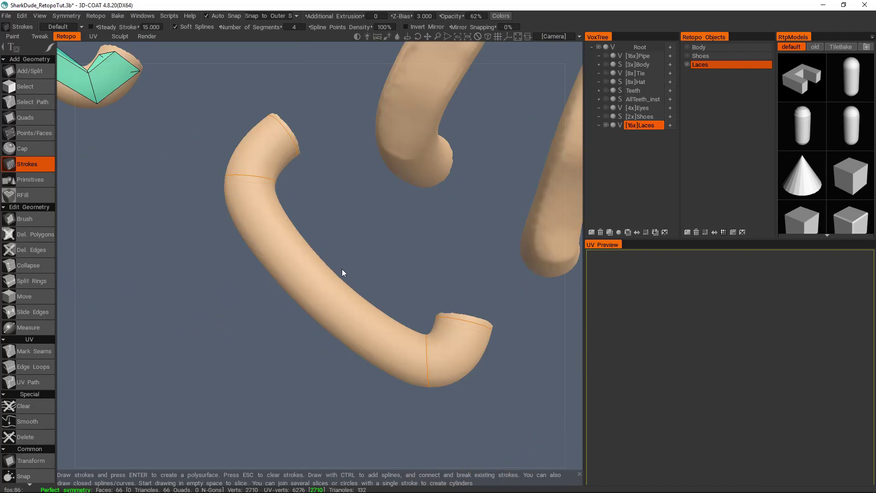
pyautogui.scroll(5, 352, 269)
pyautogui.moveTo(353, 269); pyautogui.dragTo(148, 124, button='middle')
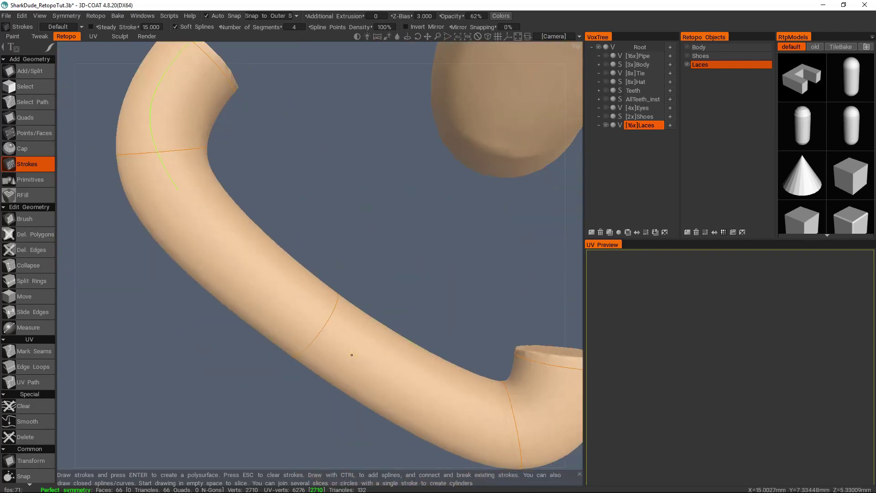
pyautogui.moveTo(184, 198); pyautogui.dragTo(61, 77, button='middle')
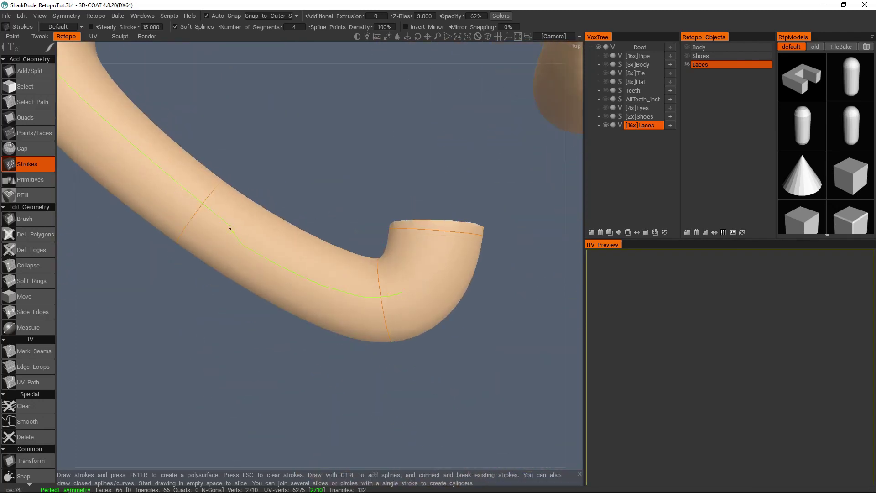
pyautogui.moveTo(424, 270); pyautogui.dragTo(443, 224)
pyautogui.press('Return')
# - Draw slice strokes across the fourth side lace at both ends, both bends and the middle
pyautogui.scroll(-5, 410, 228)
pyautogui.keyDown('alt'); pyautogui.moveTo(378, 207); pyautogui.dragTo(393, 289); pyautogui.keyUp('alt')
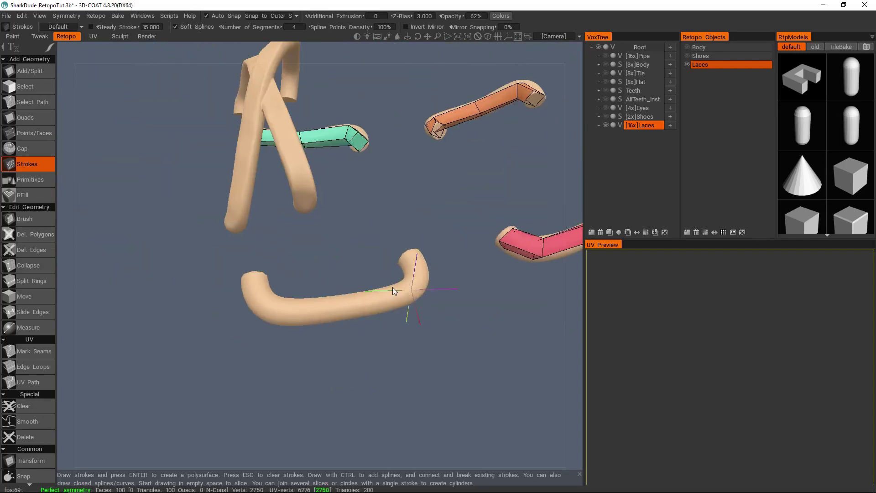
pyautogui.scroll(5, 392, 289)
pyautogui.scroll(-4, 343, 272)
pyautogui.moveTo(342, 271); pyautogui.dragTo(254, 250)
pyautogui.scroll(4, 254, 250)
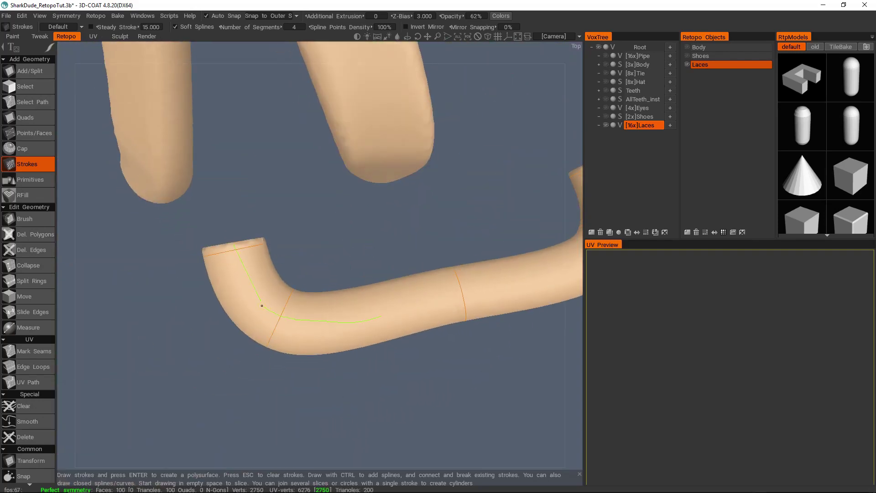
# - Draw a lengthwise stroke through the fourth lace's slices to its far end and generate its tube mesh
pyautogui.moveTo(266, 308); pyautogui.dragTo(407, 297)
pyautogui.moveTo(494, 267); pyautogui.dragTo(502, 212)
pyautogui.moveTo(507, 238); pyautogui.dragTo(416, 285, button='middle')
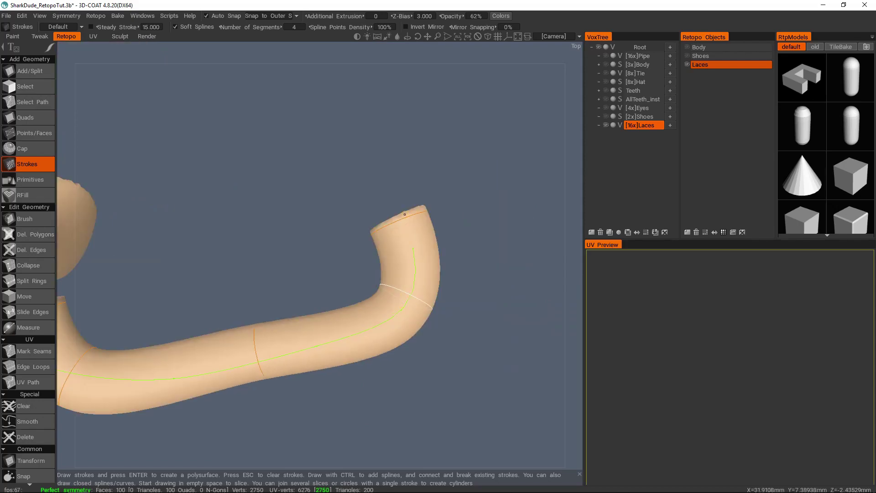
pyautogui.press('Return')
# - Clean up the generated side lace meshes by selecting and removing the stray extra faces
pyautogui.scroll(-3, 407, 215)
pyautogui.keyDown('alt'); pyautogui.moveTo(406, 215); pyautogui.dragTo(319, 150); pyautogui.keyUp('alt')
pyautogui.scroll(3, 319, 150)
pyautogui.click(25, 87)
pyautogui.click(417, 332)
pyautogui.keyDown('alt'); pyautogui.moveTo(279, 216); pyautogui.dragTo(306, 229); pyautogui.keyUp('alt')
pyautogui.press('5')
pyautogui.keyDown('alt'); pyautogui.moveTo(364, 282); pyautogui.dragTo(322, 293); pyautogui.keyUp('alt')
pyautogui.scroll(3, 402, 278)
pyautogui.press('space')
pyautogui.click(288, 176)
pyautogui.click(387, 354)
pyautogui.press('1')
pyautogui.keyDown('alt'); pyautogui.moveTo(352, 239); pyautogui.dragTo(352, 270); pyautogui.keyUp('alt')
pyautogui.rightClick(356, 292)
# - Add a new retopo group for the two crossed laces
pyautogui.scroll(-3, 310, 339)
pyautogui.keyDown('alt'); pyautogui.moveTo(412, 340); pyautogui.dragTo(461, 194); pyautogui.keyUp('alt')
pyautogui.scroll(3, 372, 251)
pyautogui.scroll(-3, 340, 258)
pyautogui.keyDown('alt'); pyautogui.moveTo(340, 258); pyautogui.dragTo(377, 266); pyautogui.keyUp('alt')
pyautogui.scroll(-2, 333, 246)
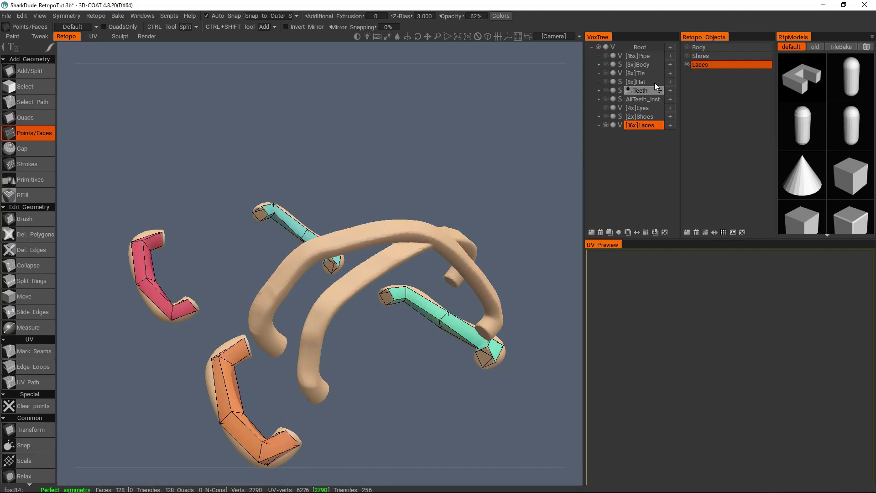
pyautogui.click(687, 232)
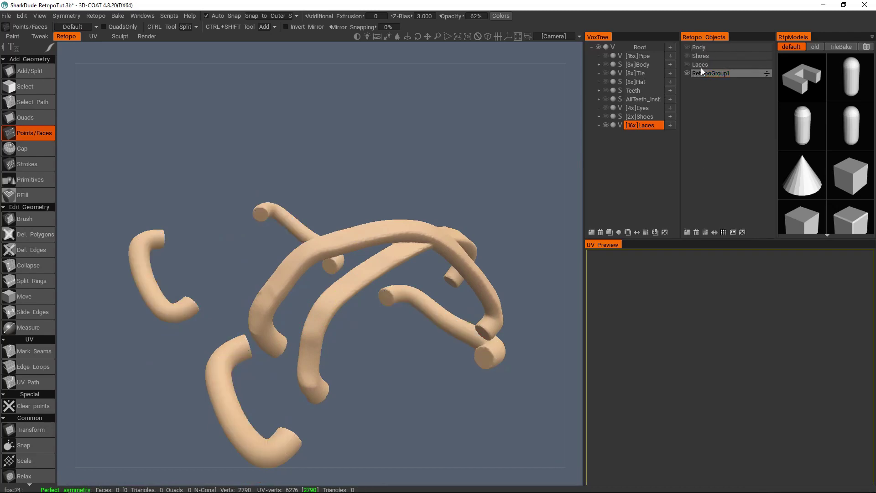
# - Start a strip of three quads with Points/Faces along the first crossed lace, beginning at its near lower end
pyautogui.keyDown('alt'); pyautogui.moveTo(310, 310); pyautogui.dragTo(334, 293); pyautogui.keyUp('alt')
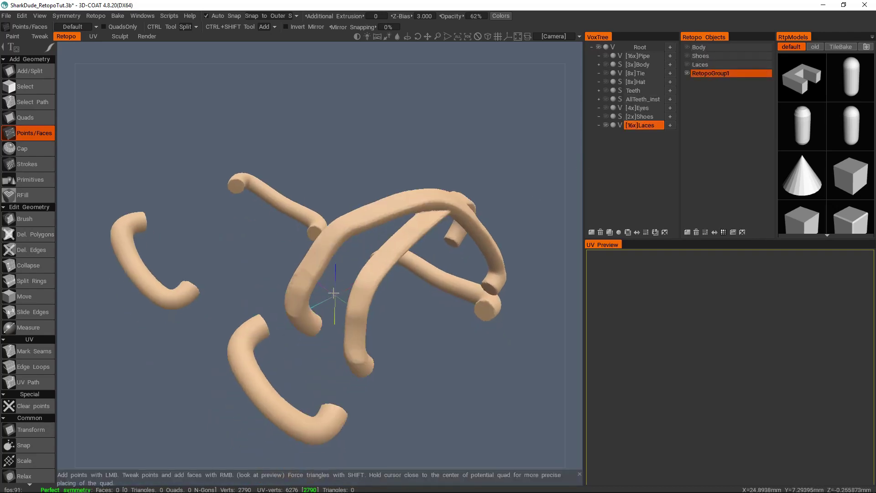
pyautogui.keyDown('alt'); pyautogui.moveTo(335, 294); pyautogui.dragTo(369, 344, button='right'); pyautogui.keyUp('alt')
pyautogui.keyDown('alt'); pyautogui.moveTo(370, 344); pyautogui.dragTo(343, 279); pyautogui.keyUp('alt')
pyautogui.press('space')
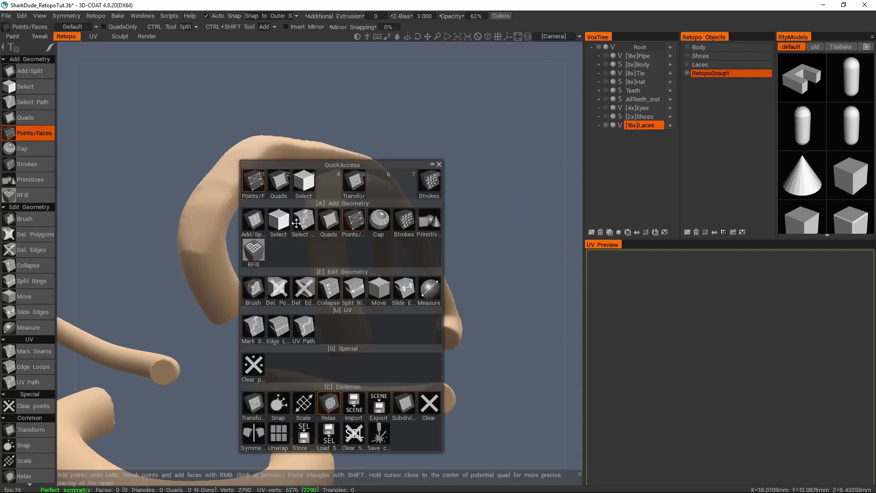
pyautogui.moveTo(351, 346); pyautogui.dragTo(340, 344)
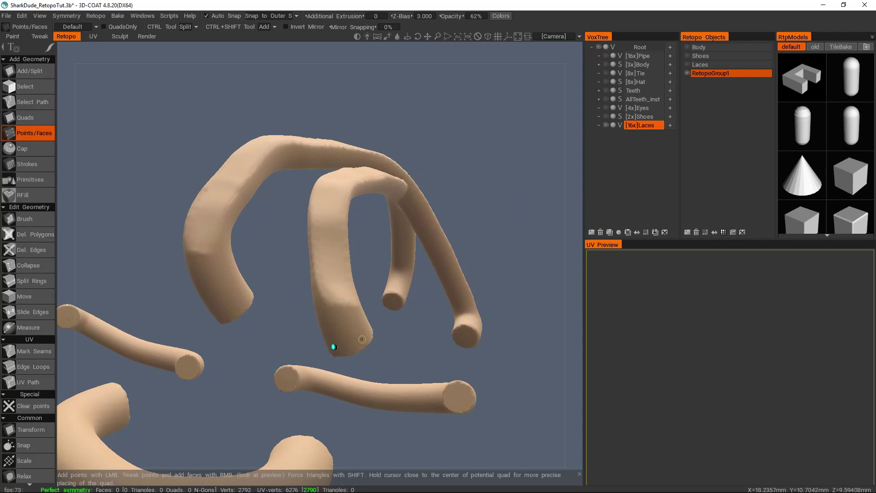
pyautogui.rightClick(340, 323)
pyautogui.keyDown('alt'); pyautogui.moveTo(340, 323); pyautogui.dragTo(314, 336); pyautogui.keyUp('alt')
pyautogui.rightClick(336, 283)
pyautogui.rightClick(320, 242)
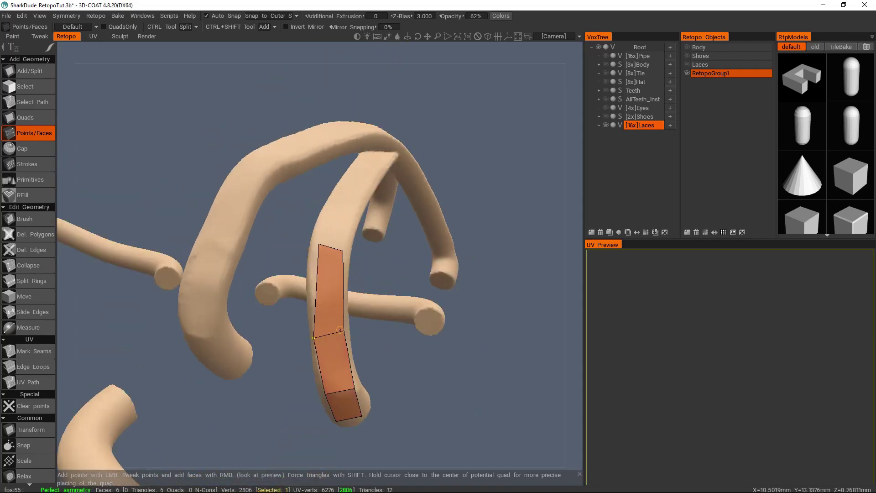
# - Extend the first crossed lace's strip with two more quads up to where the other lace passes over it
pyautogui.keyDown('alt'); pyautogui.moveTo(319, 244); pyautogui.dragTo(319, 287); pyautogui.keyUp('alt')
pyautogui.click(319, 288)
pyautogui.click(347, 303)
pyautogui.rightClick(332, 315)
pyautogui.click(360, 215)
pyautogui.click(387, 226)
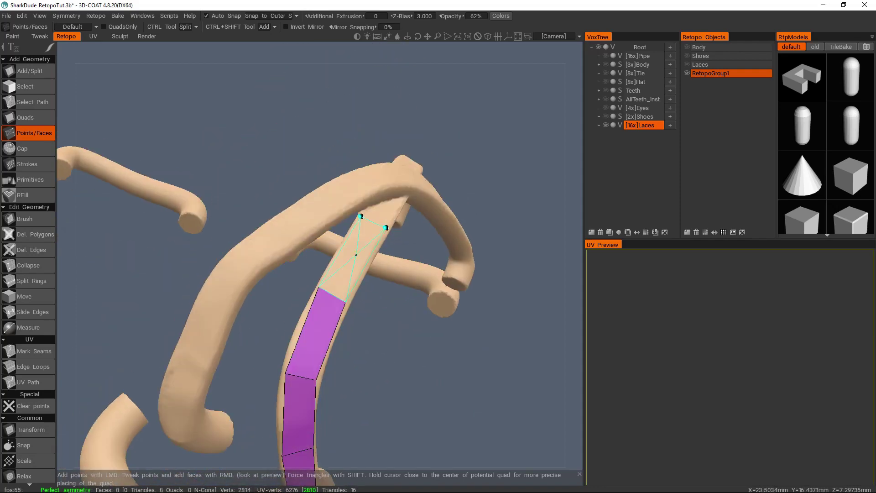
pyautogui.rightClick(357, 252)
pyautogui.keyDown('alt'); pyautogui.moveTo(357, 252); pyautogui.dragTo(338, 266); pyautogui.keyUp('alt')
pyautogui.keyDown('alt'); pyautogui.moveTo(278, 275); pyautogui.dragTo(292, 284, button='right'); pyautogui.keyUp('alt')
pyautogui.keyDown('alt'); pyautogui.moveTo(291, 283); pyautogui.dragTo(344, 187); pyautogui.keyUp('alt')
pyautogui.rightClick(283, 300)
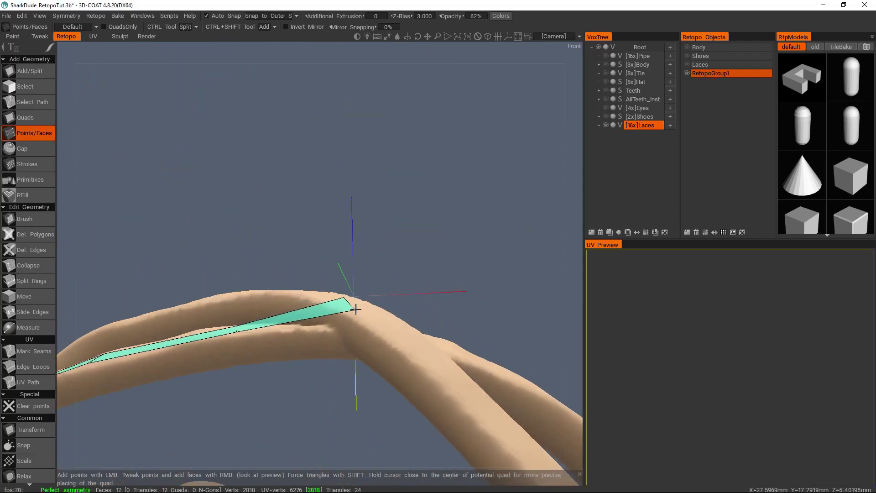
pyautogui.moveTo(348, 327); pyautogui.dragTo(384, 235)
pyautogui.hotkey('ctrl', 'z')
pyautogui.hotkey('ctrl', 'z')
# - Place points beyond the overlap, bridge the crossing with a quad and continue the strip on the first lace's far side
pyautogui.moveTo(373, 298)
pyautogui.keyDown('alt'); pyautogui.mouseDown()
pyautogui.moveTo(371, 338)
pyautogui.moveTo(361, 287)
pyautogui.mouseUp(); pyautogui.keyUp('alt')
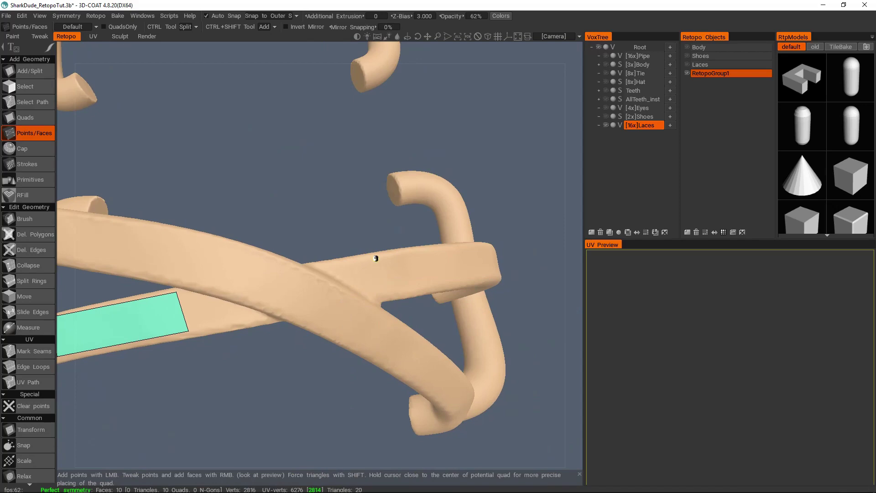
pyautogui.rightClick(269, 299)
pyautogui.keyDown('alt'); pyautogui.moveTo(280, 302); pyautogui.dragTo(252, 317); pyautogui.keyUp('alt')
pyautogui.moveTo(314, 338); pyautogui.dragTo(328, 270)
pyautogui.click(314, 311)
pyautogui.click(338, 283)
pyautogui.rightClick(303, 270)
# - Continue the first lace's quad strip down its far side toward the end
pyautogui.click(314, 289)
pyautogui.click(351, 282)
pyautogui.rightClick(347, 280)
pyautogui.click(331, 333)
pyautogui.click(358, 328)
pyautogui.rightClick(342, 309)
pyautogui.click(314, 254)
pyautogui.click(344, 253)
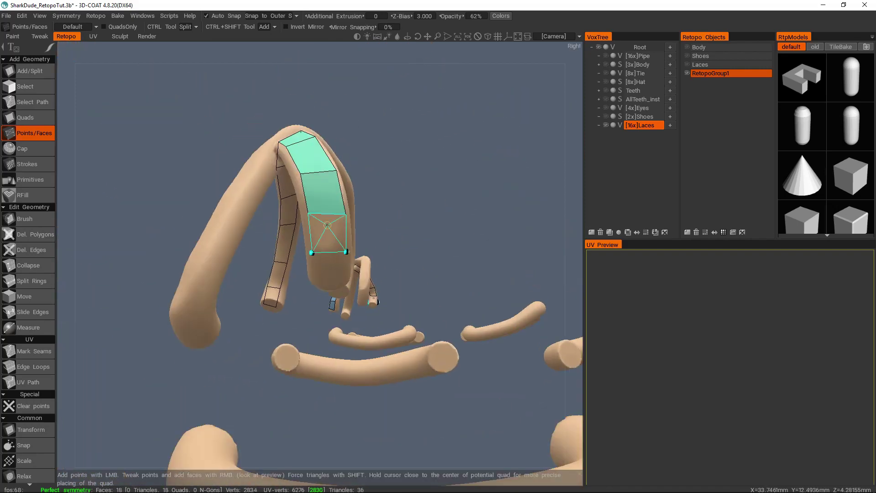
# - Start a quad strip on the second crossed lace by placing points and faces at its lower end
pyautogui.keyDown('alt'); pyautogui.moveTo(413, 285); pyautogui.dragTo(295, 328); pyautogui.keyUp('alt')
pyautogui.click(294, 325)
pyautogui.click(322, 320)
pyautogui.click(316, 267)
pyautogui.click(287, 269)
pyautogui.rightClick(302, 296)
pyautogui.keyDown('alt'); pyautogui.moveTo(302, 296); pyautogui.dragTo(301, 256); pyautogui.keyUp('alt')
# - Extend the second crossed lace's quad strip upward toward the crossing
pyautogui.moveTo(308, 217); pyautogui.dragTo(285, 358)
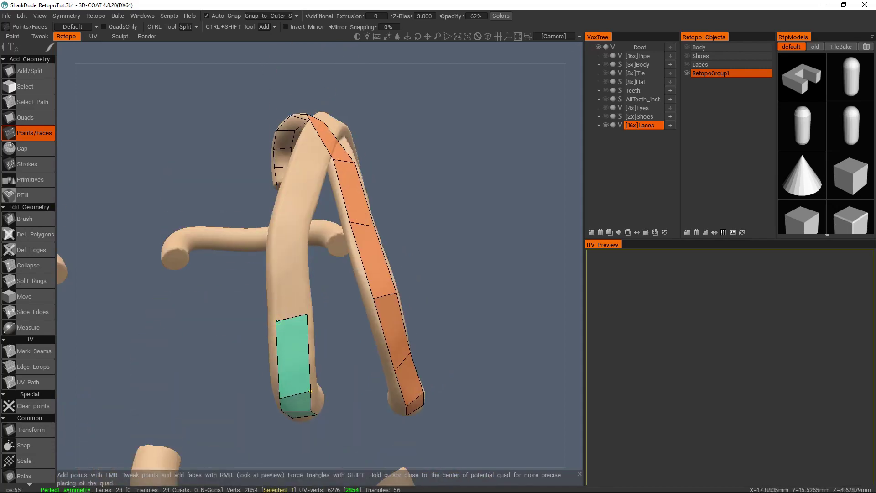
pyautogui.click(267, 243)
pyautogui.rightClick(287, 280)
pyautogui.click(292, 170)
pyautogui.click(319, 180)
pyautogui.rightClick(296, 210)
pyautogui.click(284, 245)
pyautogui.keyDown('alt'); pyautogui.moveTo(296, 210); pyautogui.dragTo(260, 235); pyautogui.keyUp('alt')
# - Carry the second lace's quad strip across the top of the crossing
pyautogui.press('space')
pyautogui.click(350, 160)
pyautogui.click(346, 248)
pyautogui.click(297, 267)
pyautogui.click(259, 234)
pyautogui.keyDown('alt'); pyautogui.moveTo(259, 234); pyautogui.dragTo(272, 253, button='right'); pyautogui.keyUp('alt')
# - Finish the second lace's quad strip down to its far end
pyautogui.press('space')
pyautogui.keyDown('alt'); pyautogui.moveTo(302, 203); pyautogui.dragTo(276, 258); pyautogui.keyUp('alt')
pyautogui.click(276, 259)
pyautogui.click(315, 262)
pyautogui.rightClick(297, 231)
pyautogui.keyDown('alt'); pyautogui.moveTo(297, 231); pyautogui.dragTo(315, 254); pyautogui.keyUp('alt')
pyautogui.rightClick(301, 289)
pyautogui.keyDown('alt'); pyautogui.moveTo(314, 254); pyautogui.dragTo(308, 260, button='right'); pyautogui.keyUp('alt')
pyautogui.keyDown('ctrl'); pyautogui.click(309, 260); pyautogui.keyUp('ctrl')
# - Select all faces of both crossed lace strips and shell them inward with a step of 1.000000 so they fill the laces
pyautogui.keyDown('alt'); pyautogui.moveTo(309, 260); pyautogui.dragTo(409, 234); pyautogui.keyUp('alt')
pyautogui.press('space')
pyautogui.click(368, 112)
pyautogui.keyDown('alt'); pyautogui.moveTo(320, 192); pyautogui.dragTo(367, 182); pyautogui.keyUp('alt')
pyautogui.doubleClick(297, 179)
pyautogui.keyDown('shift'); pyautogui.doubleClick(347, 215); pyautogui.keyUp('shift')
pyautogui.keyDown('alt'); pyautogui.moveTo(347, 215); pyautogui.dragTo(363, 229); pyautogui.keyUp('alt')
pyautogui.press('space')
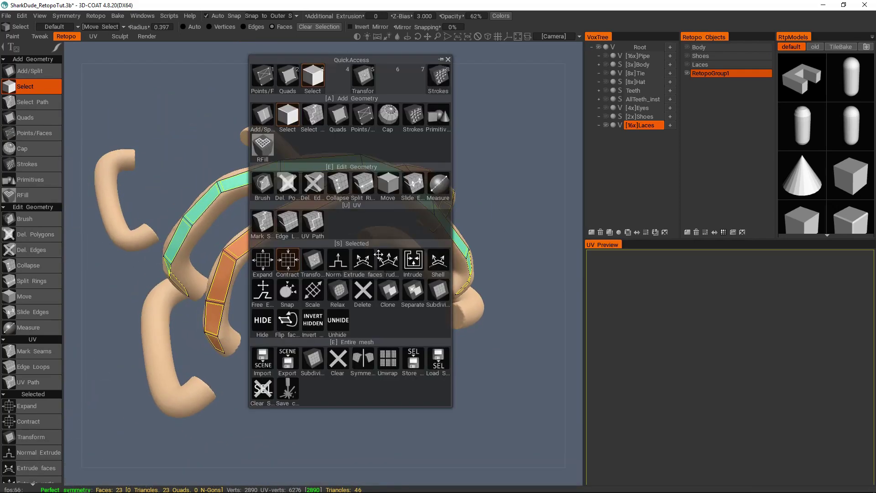
pyautogui.click(434, 262)
pyautogui.keyDown('alt'); pyautogui.moveTo(413, 246); pyautogui.dragTo(461, 214); pyautogui.keyUp('alt')
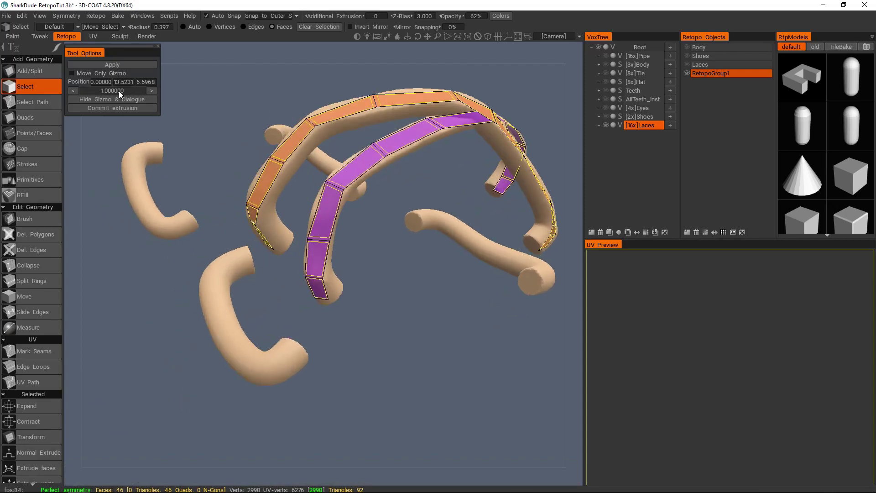
pyautogui.click(154, 90)
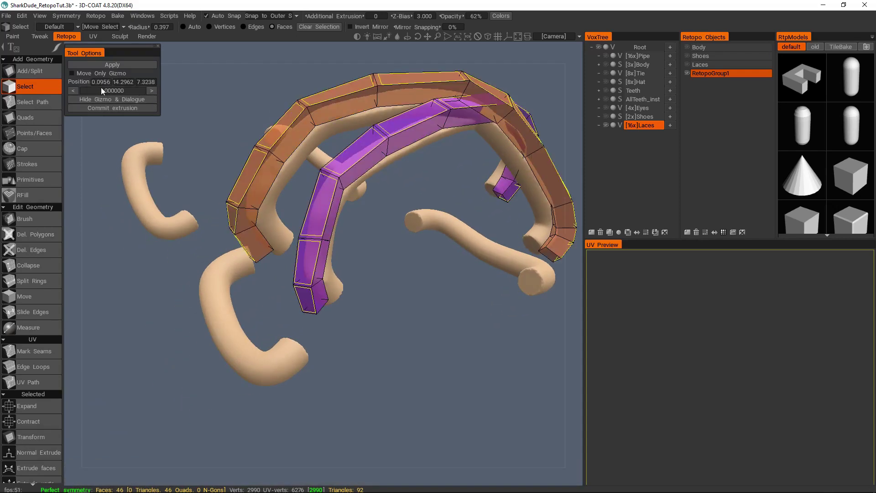
pyautogui.click(73, 91)
pyautogui.moveTo(202, 122); pyautogui.dragTo(380, 199)
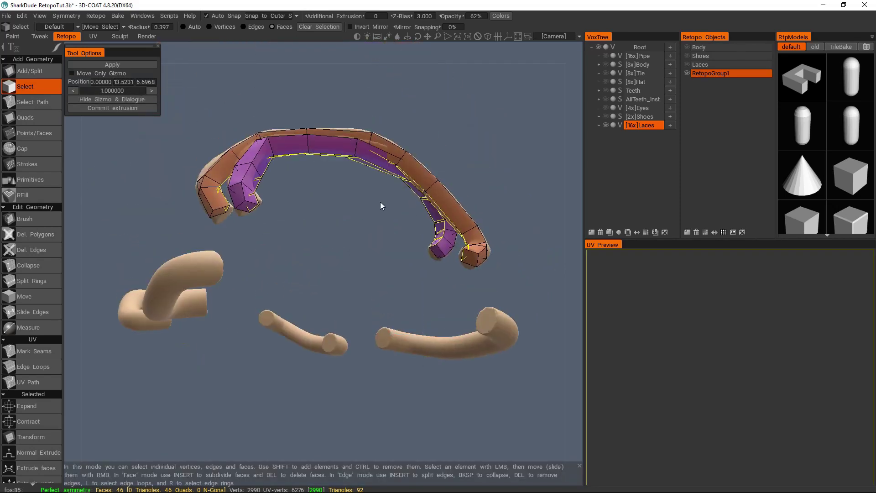
# - Tweak the inner vertices of the shelled laces around the crossing with Points/Faces so they follow the tubes
pyautogui.press('space')
pyautogui.click(304, 92)
pyautogui.moveTo(330, 150); pyautogui.dragTo(349, 210)
pyautogui.moveTo(340, 256); pyautogui.dragTo(348, 199)
pyautogui.moveTo(348, 200); pyautogui.dragTo(367, 215, button='right')
pyautogui.moveTo(367, 214); pyautogui.dragTo(355, 227)
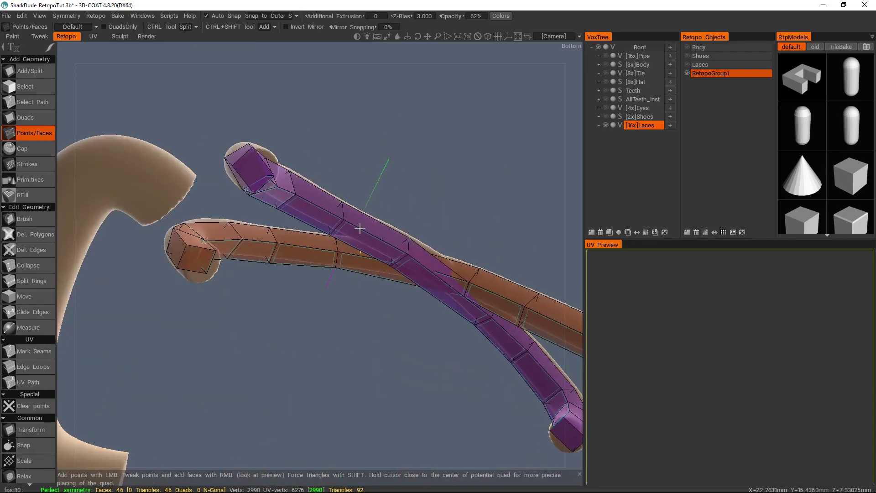
pyautogui.keyDown('alt'); pyautogui.moveTo(355, 226); pyautogui.dragTo(354, 251, button='right'); pyautogui.keyUp('alt')
pyautogui.keyDown('alt'); pyautogui.moveTo(374, 221); pyautogui.dragTo(340, 213); pyautogui.keyUp('alt')
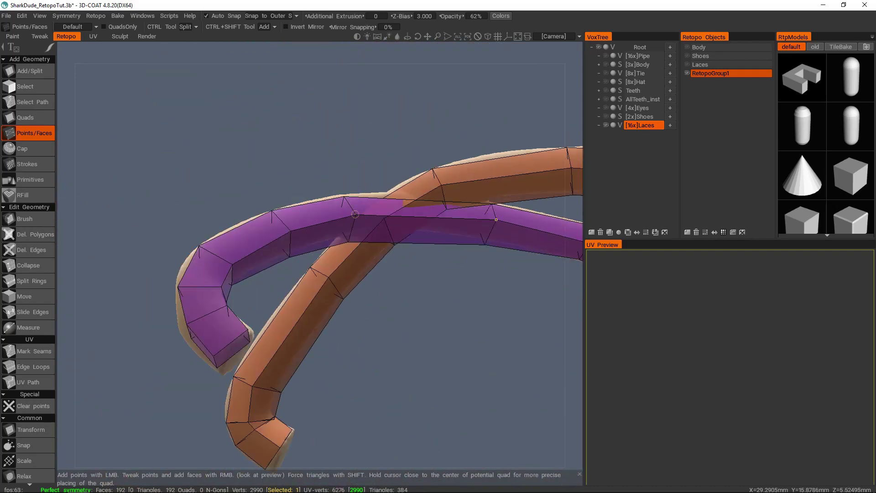
# - Tweak the vertices at the crossed laces' far bends and ends to match the sculpted shape
pyautogui.moveTo(256, 137); pyautogui.dragTo(232, 219)
pyautogui.moveTo(324, 267); pyautogui.dragTo(220, 270)
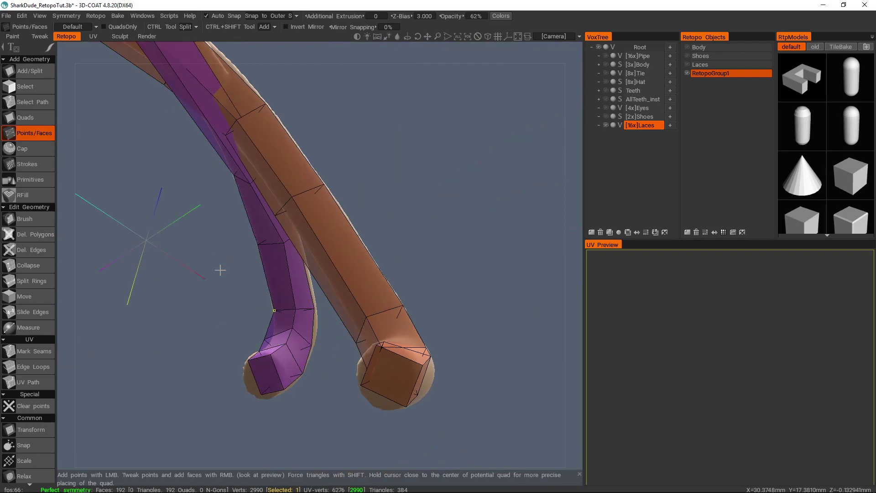
pyautogui.moveTo(296, 307)
pyautogui.mouseDown()
pyautogui.moveTo(291, 328)
pyautogui.moveTo(308, 341)
pyautogui.moveTo(272, 351)
pyautogui.moveTo(201, 332)
pyautogui.mouseUp()
pyautogui.moveTo(307, 277); pyautogui.dragTo(365, 259)
pyautogui.moveTo(190, 297); pyautogui.dragTo(313, 239)
pyautogui.keyDown('alt'); pyautogui.moveTo(243, 257); pyautogui.dragTo(278, 207); pyautogui.keyUp('alt')
pyautogui.keyDown('alt'); pyautogui.moveTo(452, 202); pyautogui.dragTo(273, 217); pyautogui.keyUp('alt')
pyautogui.keyDown('alt'); pyautogui.moveTo(384, 166); pyautogui.dragTo(330, 244); pyautogui.keyUp('alt')
pyautogui.keyDown('alt'); pyautogui.moveTo(371, 325); pyautogui.dragTo(401, 306); pyautogui.keyUp('alt')
# - Select the four end-cap faces of the two crossed laces and delete them
pyautogui.press('space')
pyautogui.click(338, 202)
pyautogui.keyDown('shift'); pyautogui.click(336, 341); pyautogui.keyUp('shift')
pyautogui.keyDown('alt'); pyautogui.moveTo(336, 341); pyautogui.dragTo(129, 317); pyautogui.keyUp('alt')
pyautogui.keyDown('shift'); pyautogui.click(313, 377); pyautogui.keyUp('shift')
pyautogui.keyDown('alt'); pyautogui.moveTo(129, 316); pyautogui.dragTo(356, 269, button='right'); pyautogui.keyUp('alt')
pyautogui.keyDown('shift'); pyautogui.click(226, 341); pyautogui.keyUp('shift')
pyautogui.press('Delete')
pyautogui.keyDown('alt'); pyautogui.moveTo(356, 270); pyautogui.dragTo(515, 144); pyautogui.keyUp('alt')
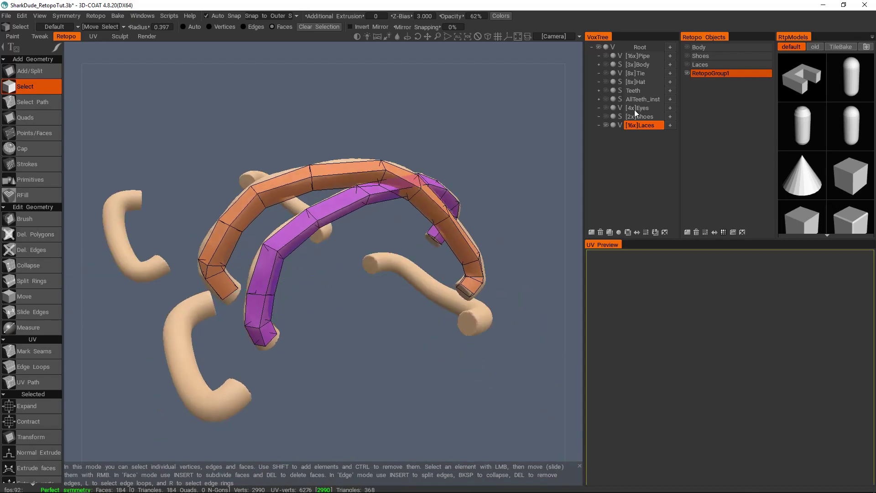
# - Show the Laces retopo group and move the crossed laces' selected faces into it, removing RetopoGroup1
pyautogui.moveTo(364, 230); pyautogui.dragTo(460, 185)
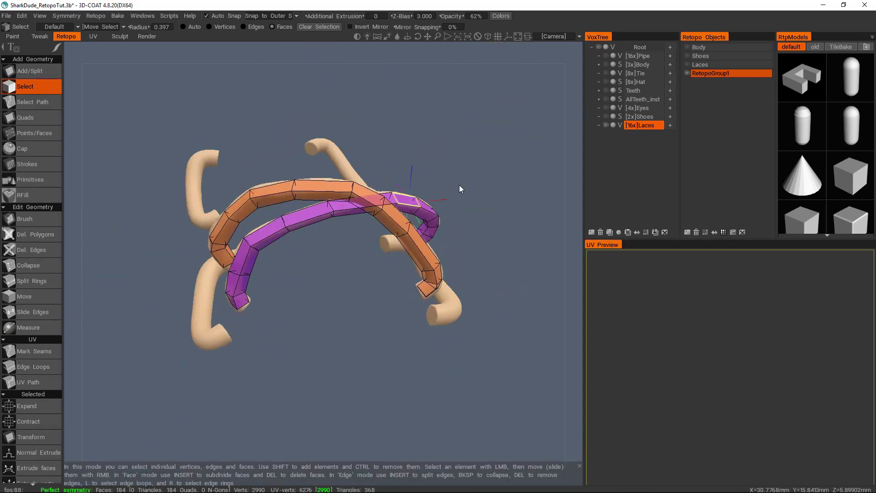
pyautogui.click(688, 65)
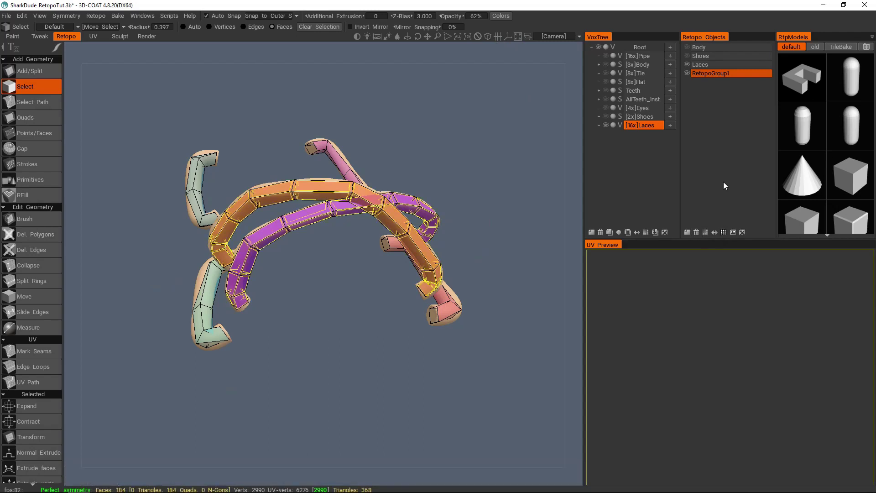
pyautogui.click(705, 64)
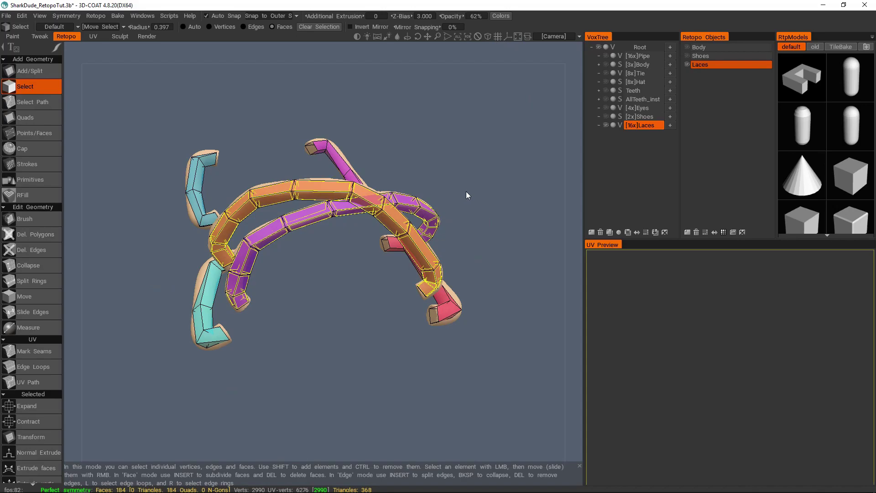
# - Toggle the Shoes retopo group on and off and examine how the lace meshes sink into the shoe
pyautogui.click(687, 56)
pyautogui.scroll(-5, 313, 254)
pyautogui.moveTo(473, 215); pyautogui.dragTo(351, 199)
pyautogui.scroll(3, 400, 260)
pyautogui.scroll(3, 414, 261)
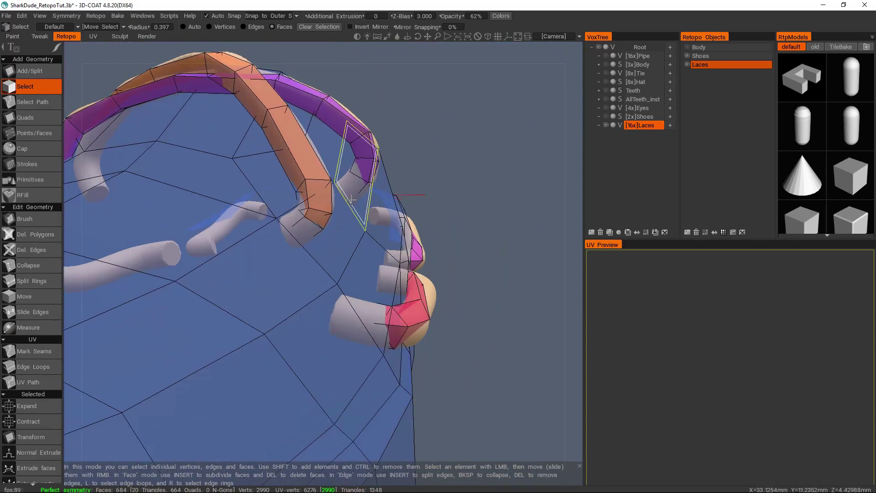
pyautogui.keyDown('alt'); pyautogui.moveTo(306, 215); pyautogui.dragTo(413, 247); pyautogui.keyUp('alt')
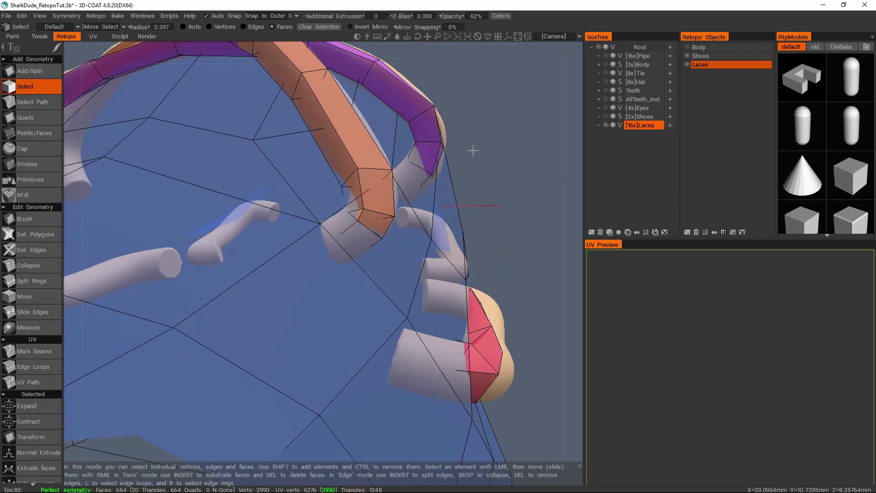
pyautogui.click(687, 56)
pyautogui.moveTo(356, 230); pyautogui.dragTo(525, 160)
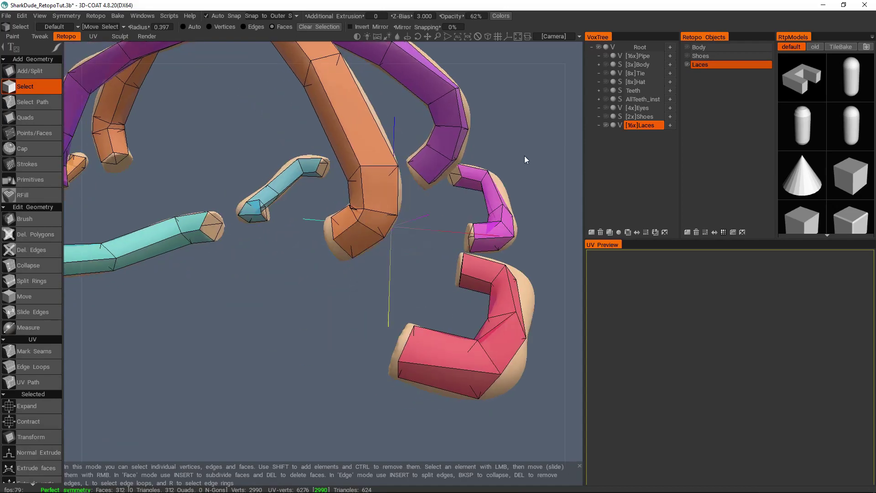
# - Turn the Shoes retopo group back on and examine the side laces and both shoes from above and the side
pyautogui.click(687, 56)
pyautogui.keyDown('alt'); pyautogui.moveTo(414, 218); pyautogui.dragTo(344, 240); pyautogui.keyUp('alt')
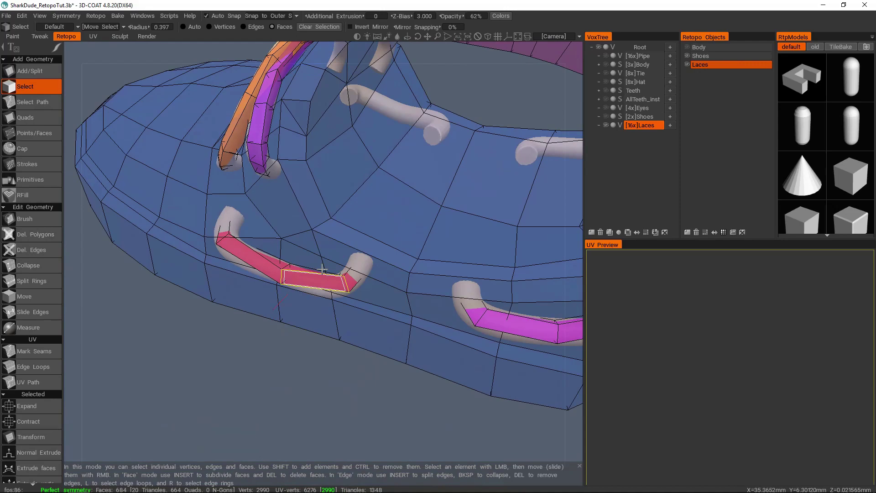
pyautogui.moveTo(333, 299); pyautogui.dragTo(348, 255)
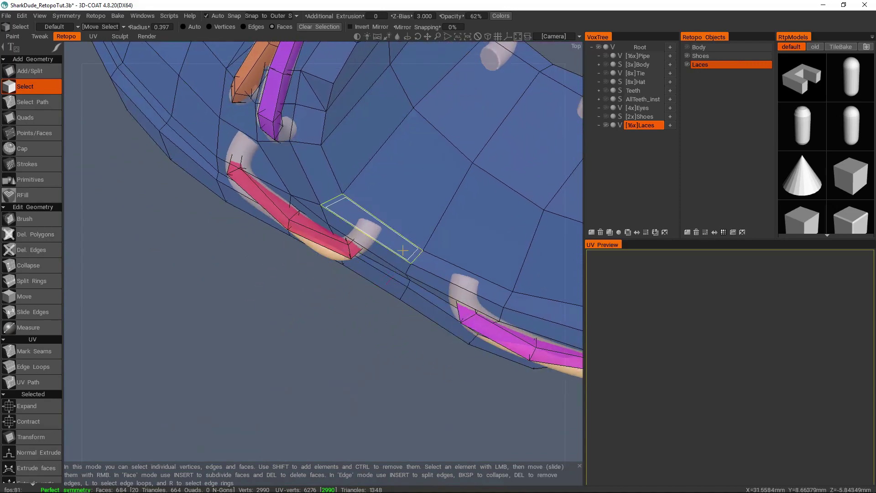
pyautogui.keyDown('alt'); pyautogui.moveTo(402, 250); pyautogui.dragTo(465, 228); pyautogui.keyUp('alt')
pyautogui.keyDown('alt'); pyautogui.moveTo(466, 228); pyautogui.dragTo(431, 235, button='right'); pyautogui.keyUp('alt')
pyautogui.keyDown('alt'); pyautogui.moveTo(431, 234); pyautogui.dragTo(520, 246); pyautogui.keyUp('alt')
pyautogui.keyDown('alt'); pyautogui.moveTo(520, 246); pyautogui.dragTo(438, 241, button='right'); pyautogui.keyUp('alt')
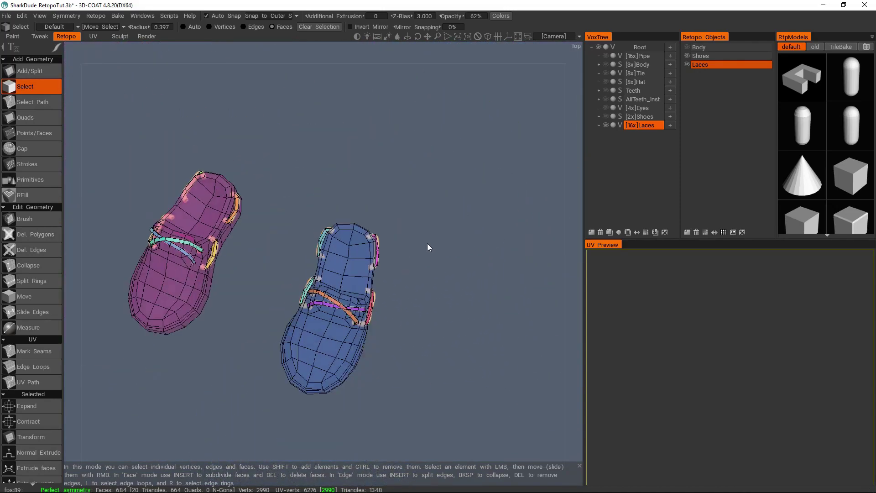
pyautogui.moveTo(427, 250); pyautogui.dragTo(457, 181)
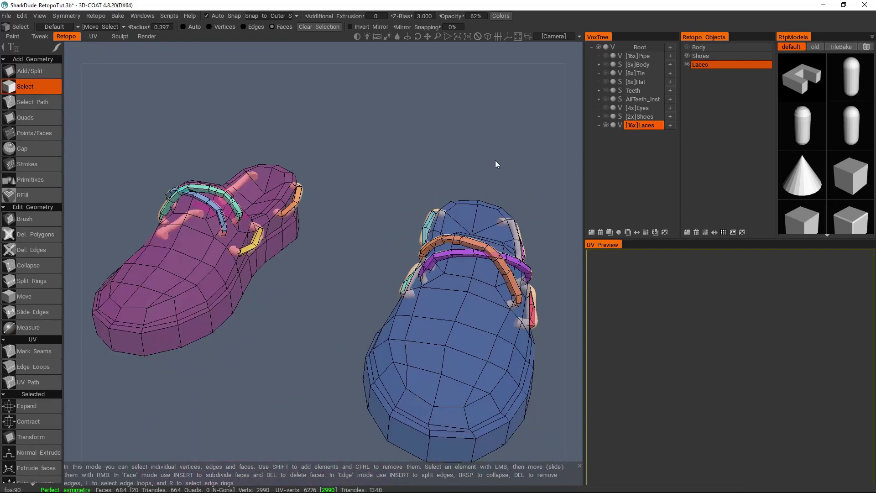
pyautogui.moveTo(516, 182); pyautogui.dragTo(449, 237, button='right')
pyautogui.moveTo(449, 237); pyautogui.dragTo(297, 252)
pyautogui.moveTo(297, 252); pyautogui.dragTo(373, 208, button='right')
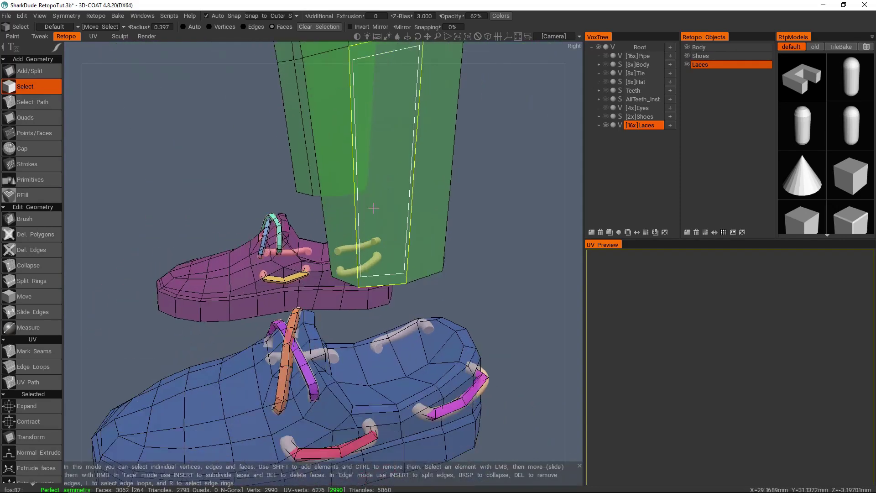
# - Make Body the active retopo group and show the sculpted body and shoes around the unfinished ankles
pyautogui.click(606, 64)
pyautogui.click(700, 48)
pyautogui.click(644, 65)
pyautogui.moveTo(461, 187); pyautogui.dragTo(361, 213)
pyautogui.moveTo(361, 212); pyautogui.dragTo(329, 247, button='right')
pyautogui.moveTo(329, 246); pyautogui.dragTo(308, 264)
pyautogui.moveTo(411, 253)
pyautogui.mouseDown()
pyautogui.moveTo(405, 278)
pyautogui.moveTo(404, 264)
pyautogui.mouseUp()
pyautogui.click(606, 117)
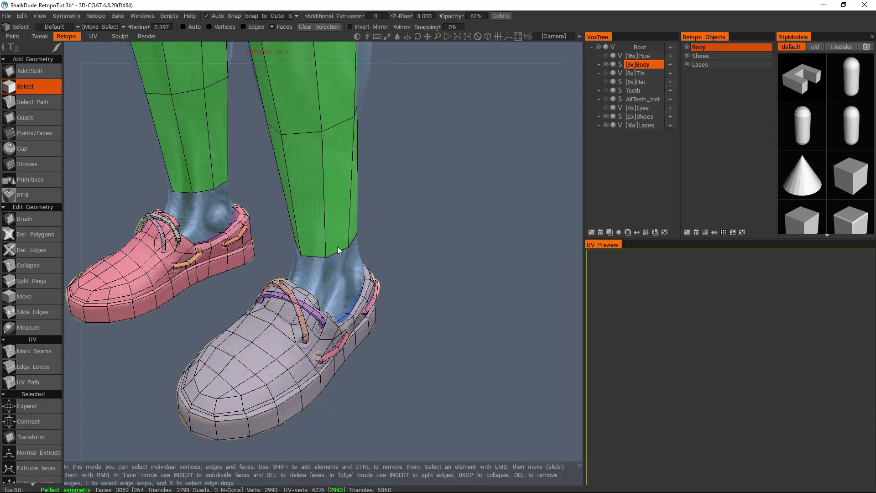
pyautogui.scroll(3, 338, 248)
pyautogui.scroll(2, 341, 281)
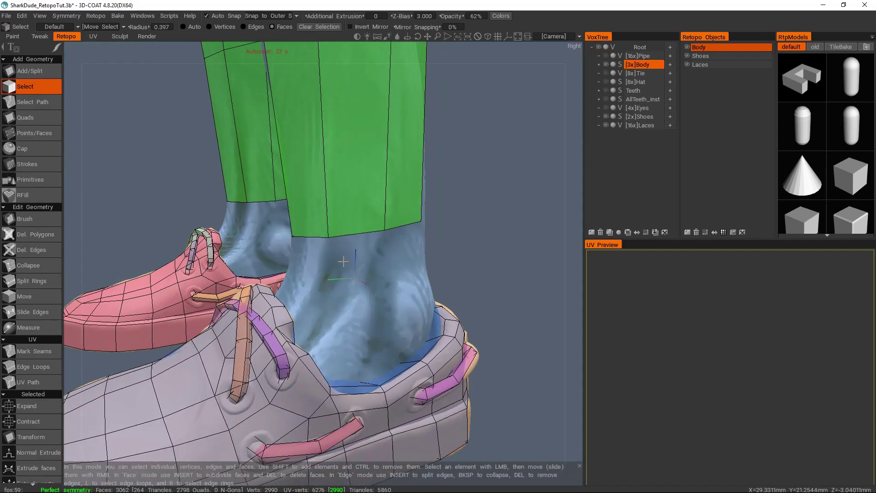
# - Select the lower leg's open bottom edge loop and Free Extrude it twice down around the ankle into the shoe
pyautogui.press('space')
pyautogui.click(253, 144)
pyautogui.keyDown('alt'); pyautogui.moveTo(315, 223); pyautogui.dragTo(429, 236); pyautogui.keyUp('alt')
pyautogui.press('space')
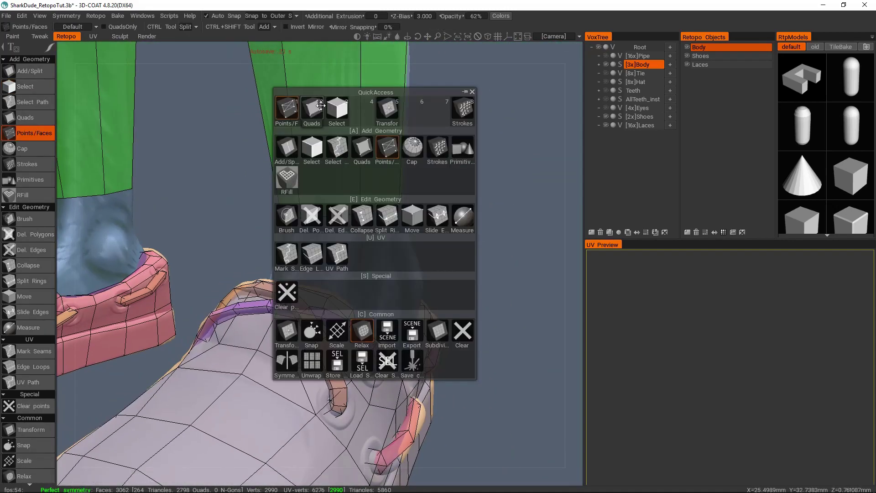
pyautogui.click(346, 114)
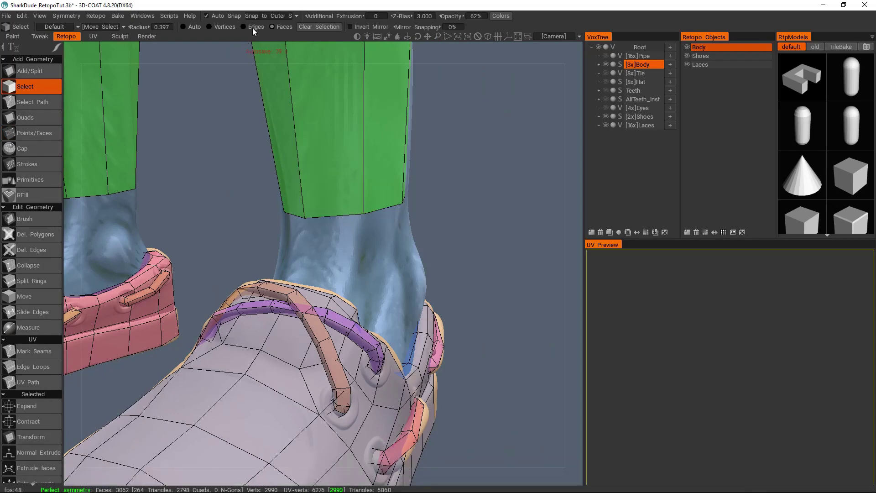
pyautogui.click(252, 28)
pyautogui.click(335, 208)
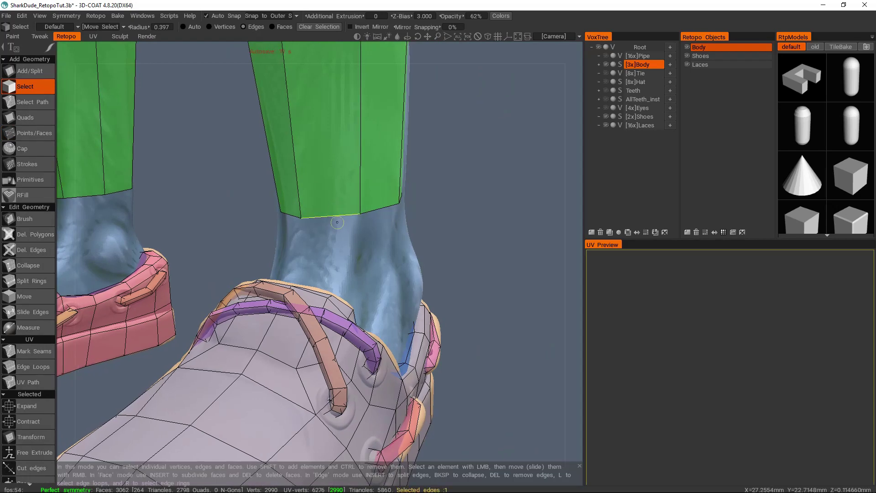
pyautogui.press('space')
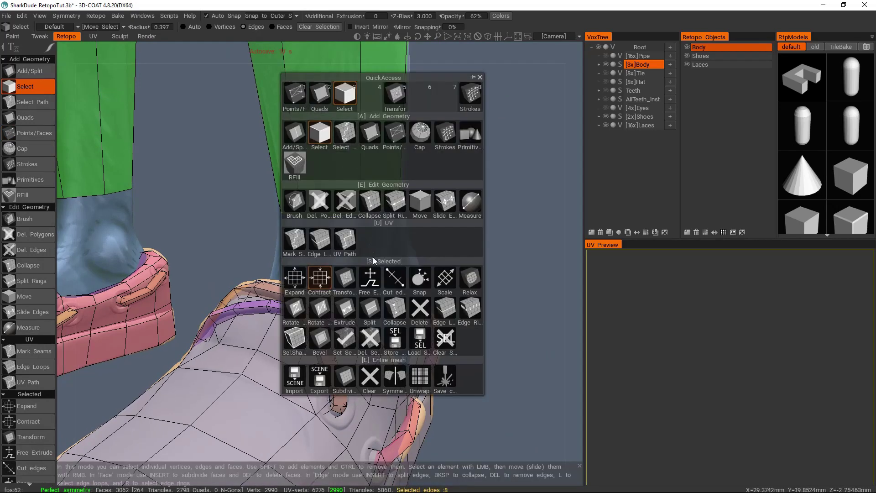
pyautogui.click(440, 270)
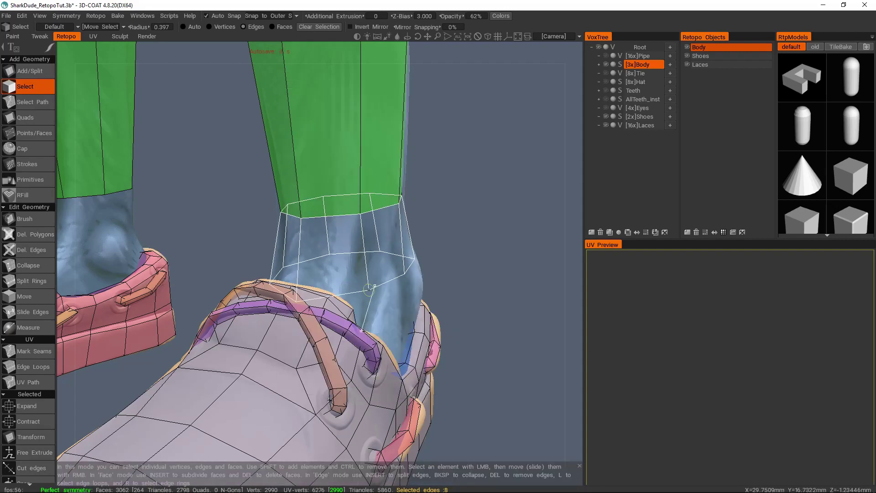
pyautogui.click(369, 287)
pyautogui.keyDown('alt'); pyautogui.moveTo(369, 287); pyautogui.dragTo(715, 232); pyautogui.keyUp('alt')
pyautogui.click(349, 321)
# - Hide the Shoes and Laces retopo groups and their sculpt volumes so only the foot and body mesh remain
pyautogui.scroll(-4, 348, 322)
pyautogui.moveTo(485, 229)
pyautogui.keyDown('alt'); pyautogui.mouseDown()
pyautogui.moveTo(719, 226)
pyautogui.moveTo(383, 235)
pyautogui.moveTo(438, 235)
pyautogui.moveTo(399, 137)
pyautogui.moveTo(410, 319)
pyautogui.moveTo(401, 278)
pyautogui.moveTo(585, 314)
pyautogui.moveTo(383, 255)
pyautogui.moveTo(338, 297)
pyautogui.mouseUp(); pyautogui.keyUp('alt')
pyautogui.scroll(4, 410, 319)
pyautogui.click(687, 56)
pyautogui.click(687, 64)
pyautogui.click(606, 117)
pyautogui.click(606, 125)
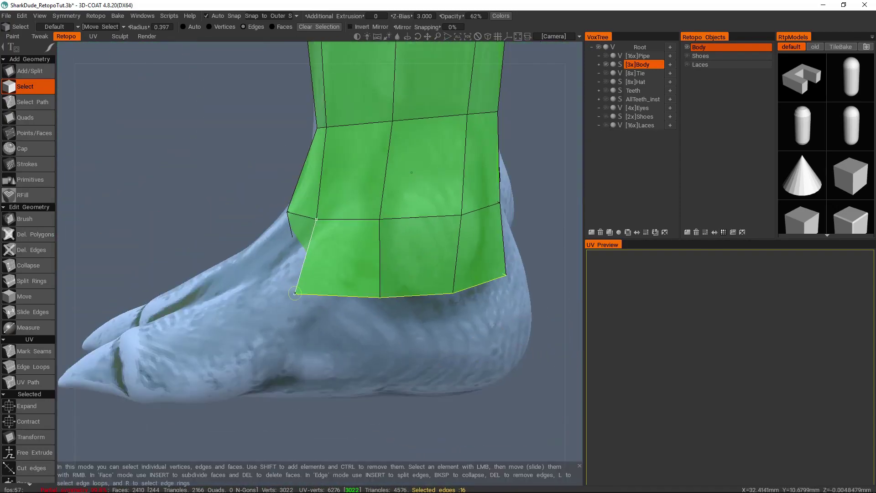
# - Adjust the vertices around the front of the extruded ankle to fit the sculpted foot, using Transform on a selected vertex
pyautogui.press('space')
pyautogui.click(296, 289)
pyautogui.keyDown('alt'); pyautogui.moveTo(460, 293); pyautogui.dragTo(397, 323); pyautogui.keyUp('alt')
pyautogui.keyDown('alt'); pyautogui.moveTo(397, 322); pyautogui.dragTo(383, 205, button='right'); pyautogui.keyUp('alt')
pyautogui.keyDown('alt'); pyautogui.moveTo(383, 206); pyautogui.dragTo(392, 200); pyautogui.keyUp('alt')
pyautogui.press('3')
pyautogui.click(209, 27)
pyautogui.press('space')
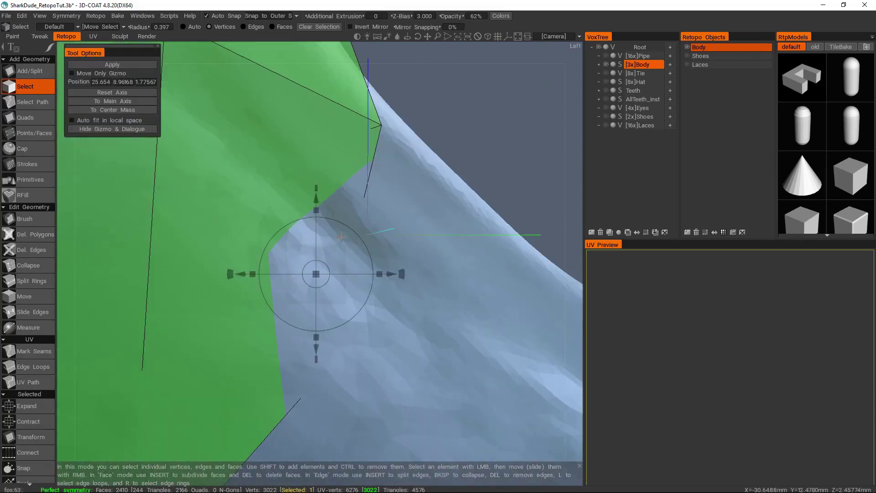
pyautogui.keyDown('alt'); pyautogui.moveTo(341, 237); pyautogui.dragTo(404, 227, button='right'); pyautogui.keyUp('alt')
pyautogui.keyDown('alt'); pyautogui.moveTo(404, 227); pyautogui.dragTo(319, 232); pyautogui.keyUp('alt')
pyautogui.press('5')
pyautogui.keyDown('alt'); pyautogui.moveTo(456, 215); pyautogui.dragTo(347, 230); pyautogui.keyUp('alt')
# - Show the Shoes and Laces retopo groups again and check the extended ankles inside the shoes
pyautogui.click(686, 55)
pyautogui.keyDown('alt'); pyautogui.moveTo(411, 228); pyautogui.dragTo(280, 270); pyautogui.keyUp('alt')
pyautogui.keyDown('alt'); pyautogui.moveTo(280, 270); pyautogui.dragTo(319, 233, button='right'); pyautogui.keyUp('alt')
pyautogui.keyDown('alt'); pyautogui.moveTo(319, 233); pyautogui.dragTo(457, 254); pyautogui.keyUp('alt')
pyautogui.keyDown('alt'); pyautogui.moveTo(456, 255); pyautogui.dragTo(434, 262, button='right'); pyautogui.keyUp('alt')
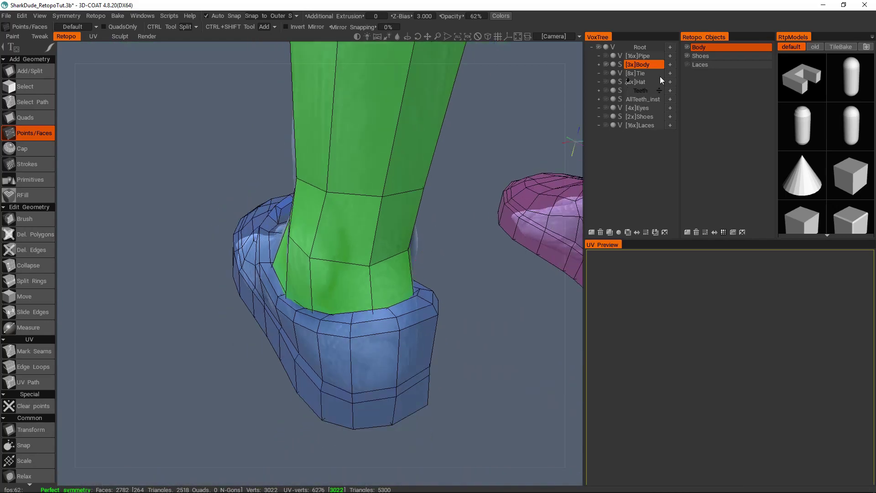
pyautogui.click(687, 64)
pyautogui.scroll(-4, 348, 226)
pyautogui.scroll(-5, 456, 228)
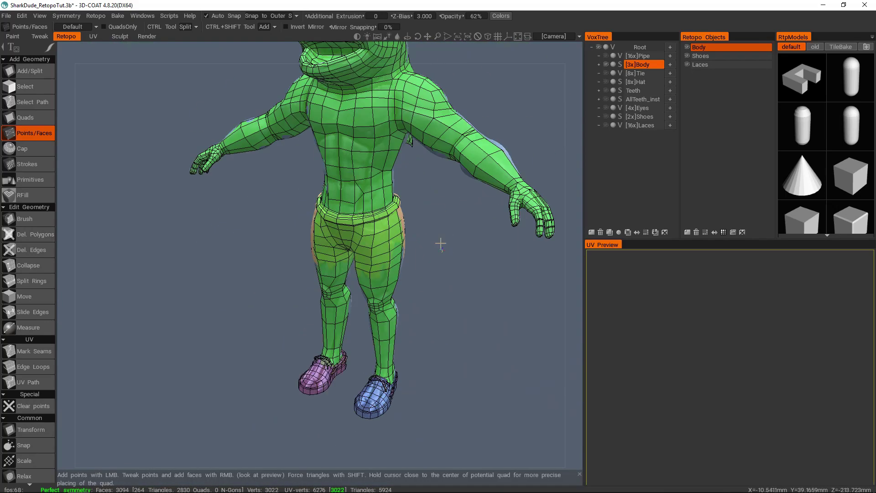
# - Hide the sculpt tree's Root and look over the character's complete retopo mesh
pyautogui.click(598, 47)
pyautogui.moveTo(388, 228)
pyautogui.keyDown('alt'); pyautogui.mouseDown()
pyautogui.moveTo(460, 229)
pyautogui.moveTo(361, 210)
pyautogui.moveTo(396, 283)
pyautogui.moveTo(553, 215)
pyautogui.moveTo(377, 234)
pyautogui.moveTo(346, 230)
pyautogui.moveTo(377, 228)
pyautogui.moveTo(375, 215)
pyautogui.mouseUp(); pyautogui.keyUp('alt')
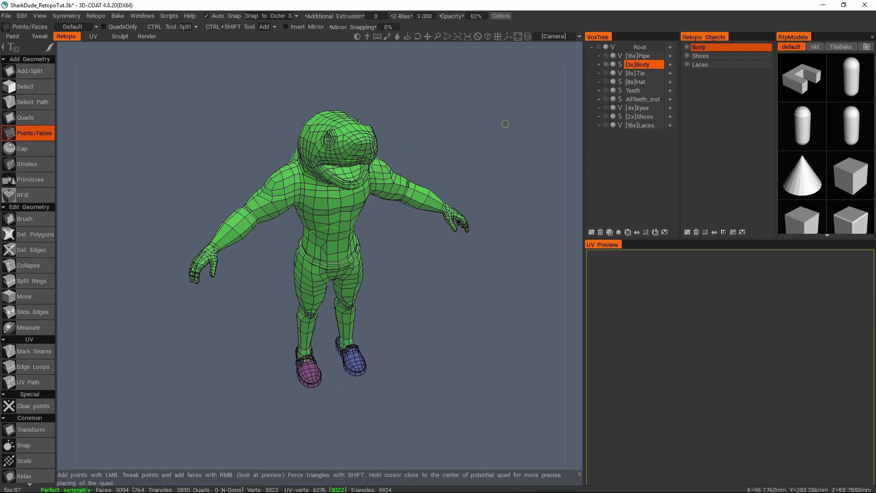
pyautogui.moveTo(505, 124); pyautogui.dragTo(388, 199)
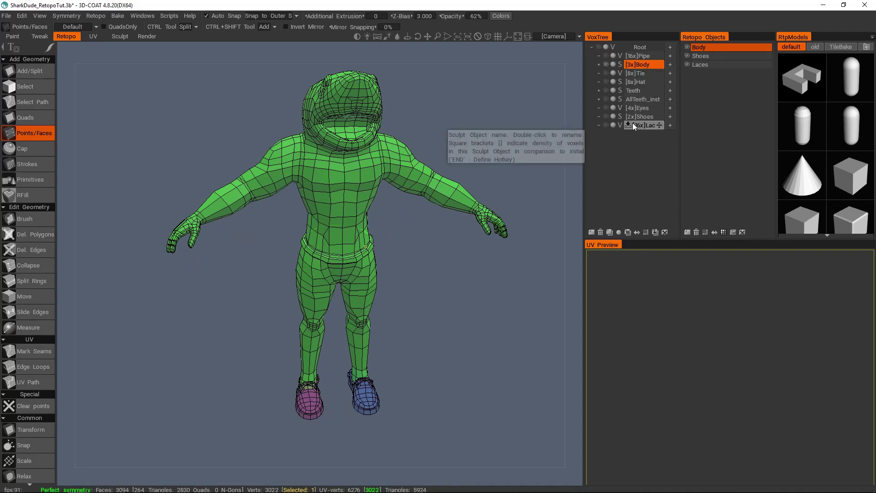
pyautogui.moveTo(494, 191); pyautogui.dragTo(483, 191, button='middle')
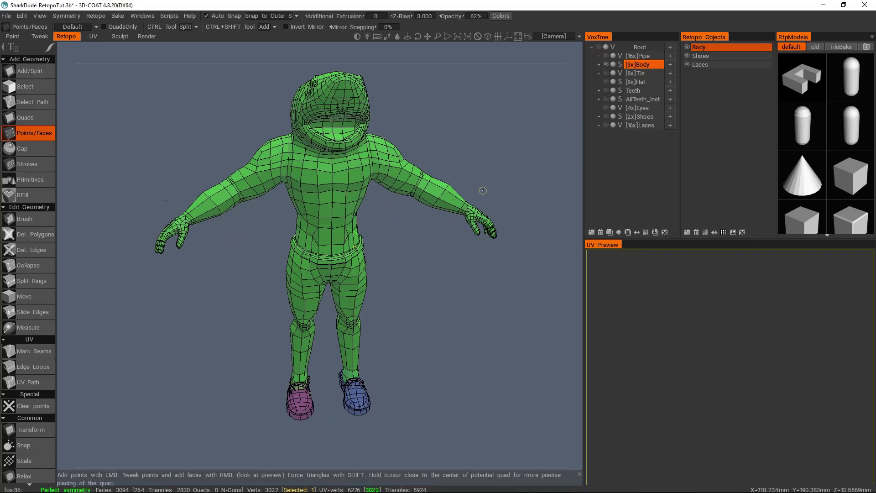